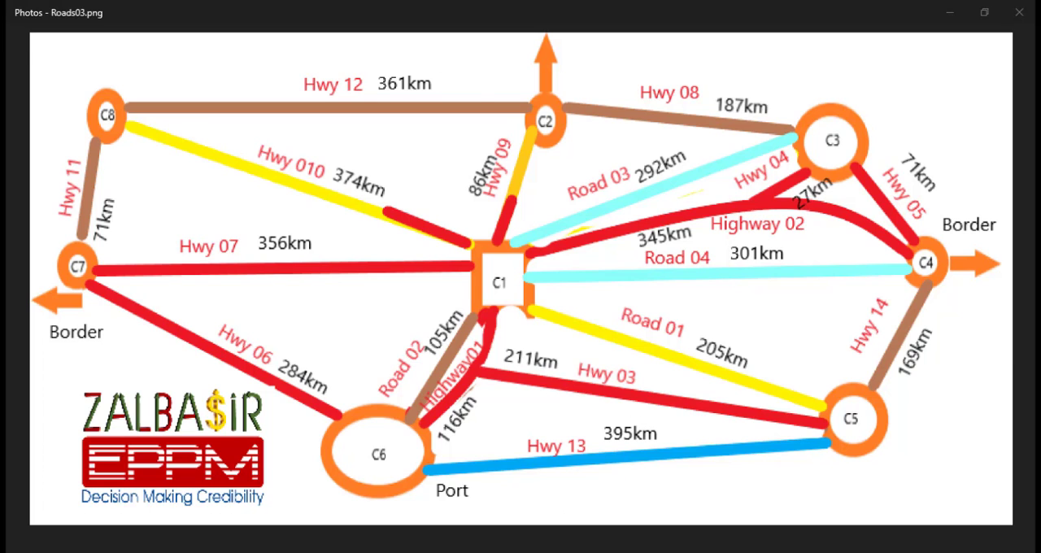
Step: Switch from the road map image to the Book1 workbook in Excel and collapse the ribbon
{"action": "mouse_move", "coordinate": [464, 551]}
{"action": "left_click", "coordinate": [463, 498]}
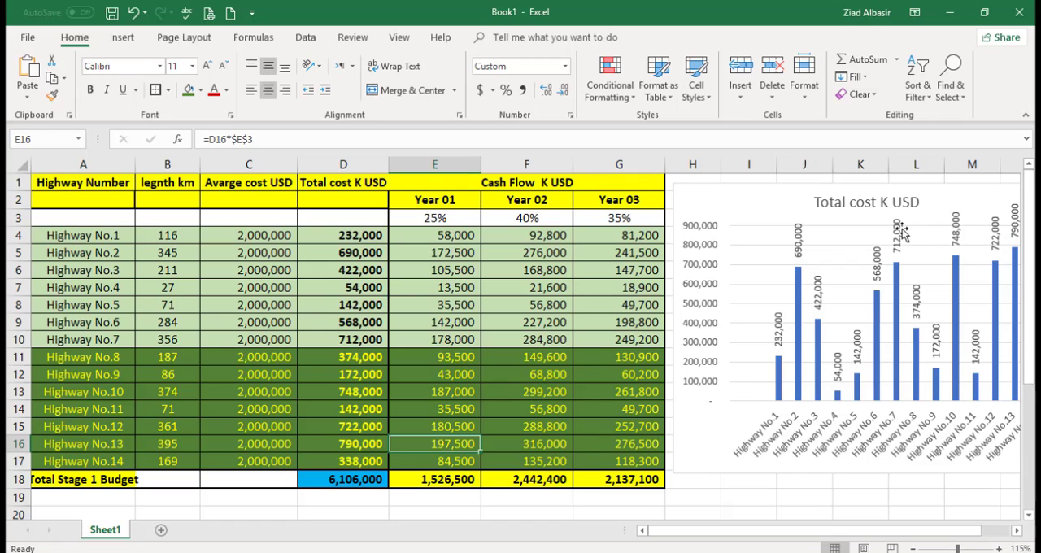
{"action": "left_click", "coordinate": [1025, 115]}
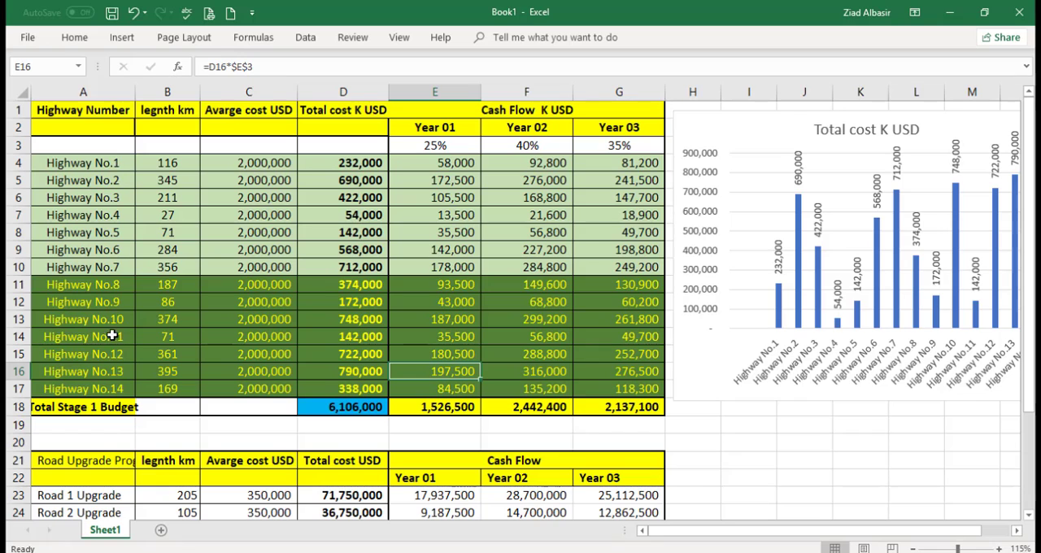
Step: Review the highway and road network map in Roads03.png in Photos and return to the Excel workbook
{"action": "key", "text": "alt+Tab"}
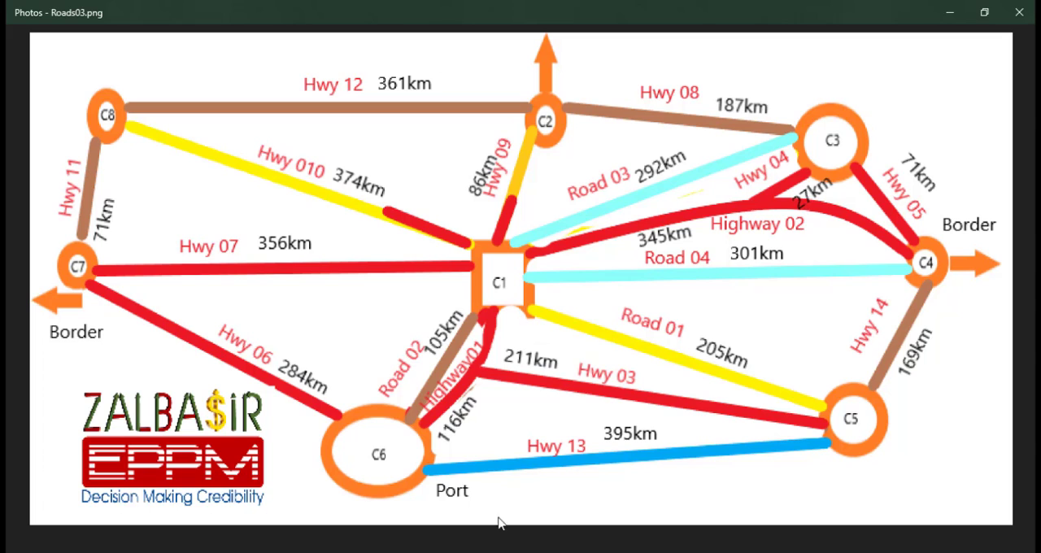
{"action": "mouse_move", "coordinate": [466, 552]}
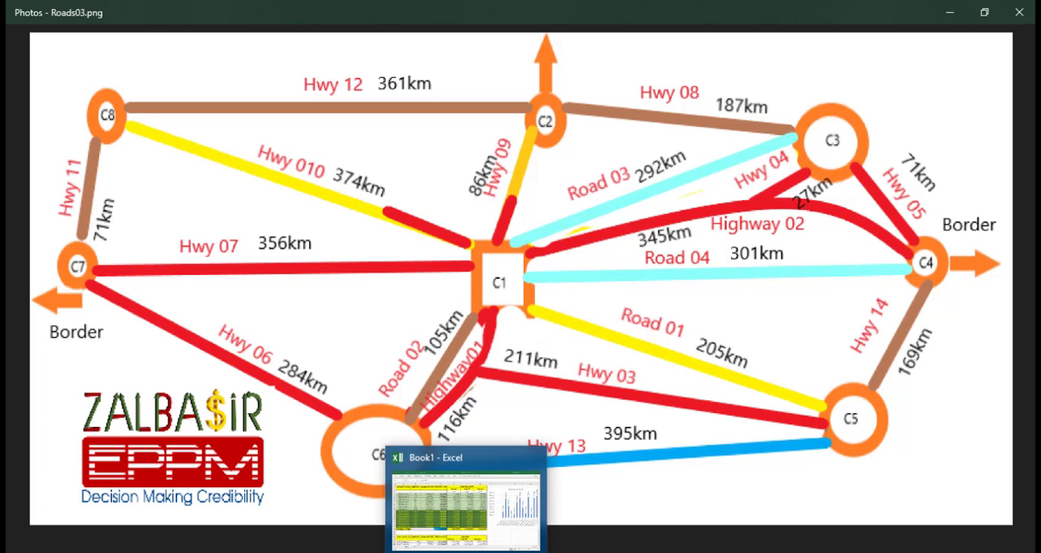
{"action": "left_click", "coordinate": [465, 508]}
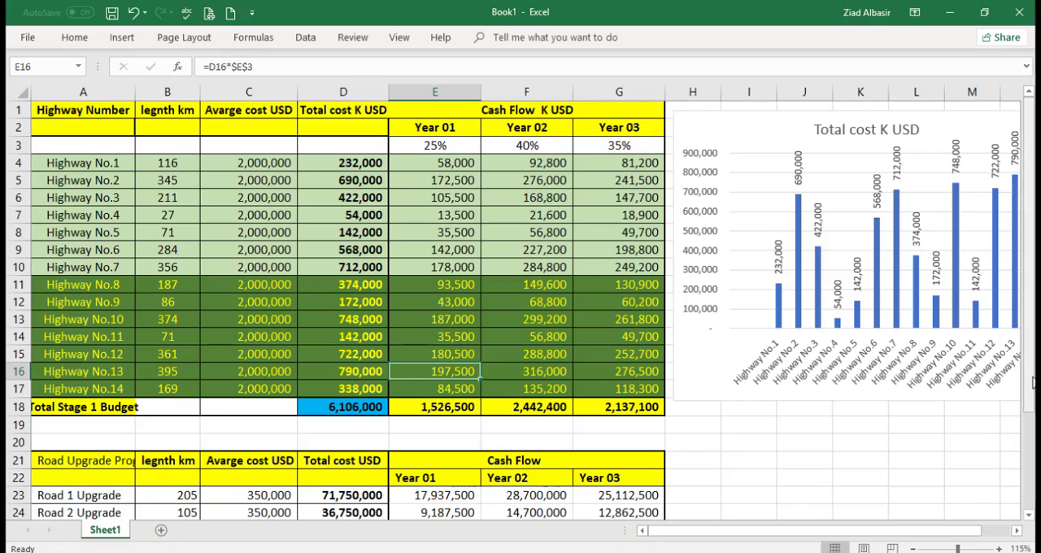
Step: Examine the Road 1 to Road 4 upgrade rows, their average cost per kilometre and the Stage 2 total cost
{"action": "left_click_drag", "start_coordinate": [1030, 376], "coordinate": [1029, 366]}
{"action": "left_click_drag", "start_coordinate": [1029, 402], "coordinate": [1034, 461]}
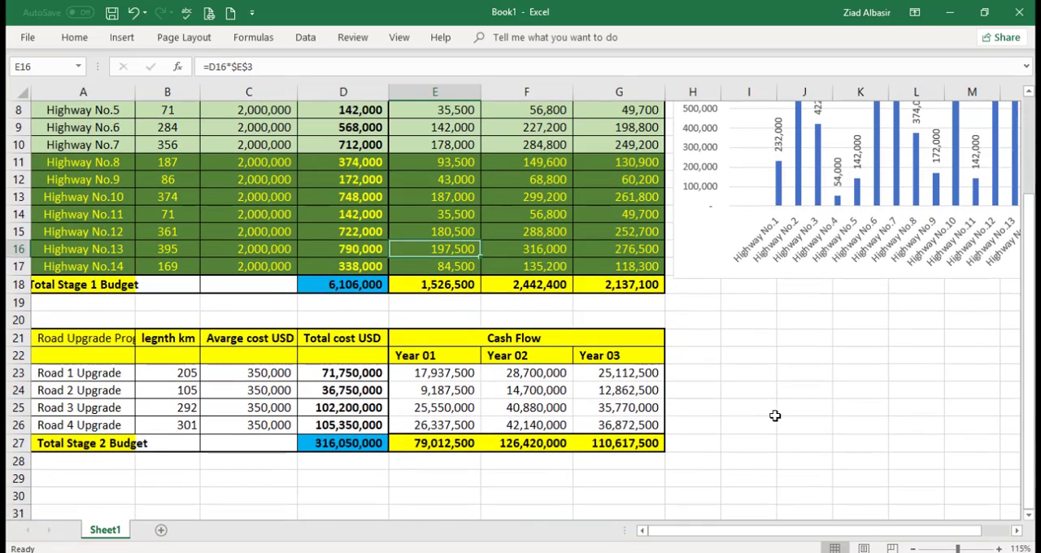
{"action": "left_click", "coordinate": [95, 383]}
{"action": "left_click_drag", "start_coordinate": [86, 377], "coordinate": [618, 429]}
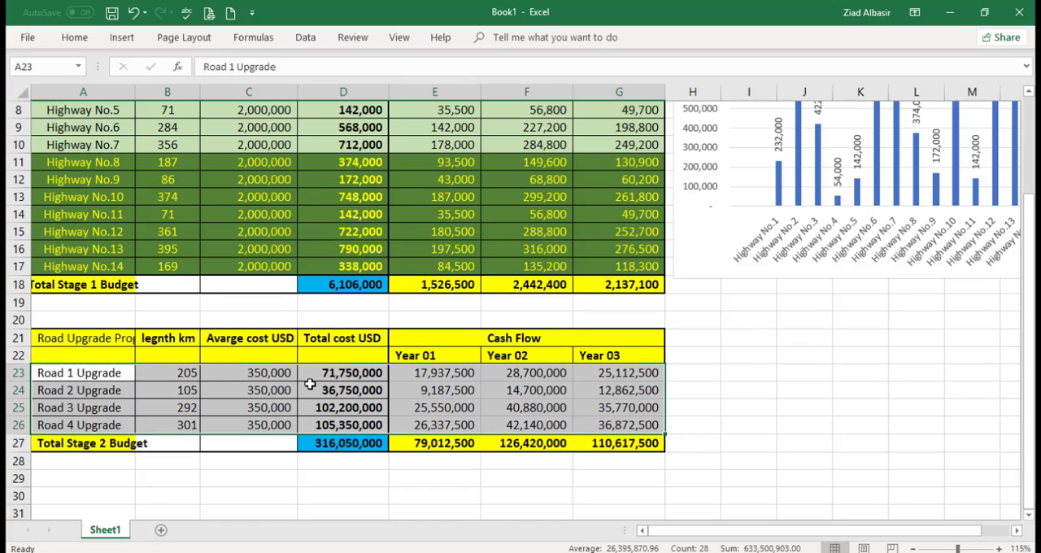
{"action": "left_click", "coordinate": [278, 377]}
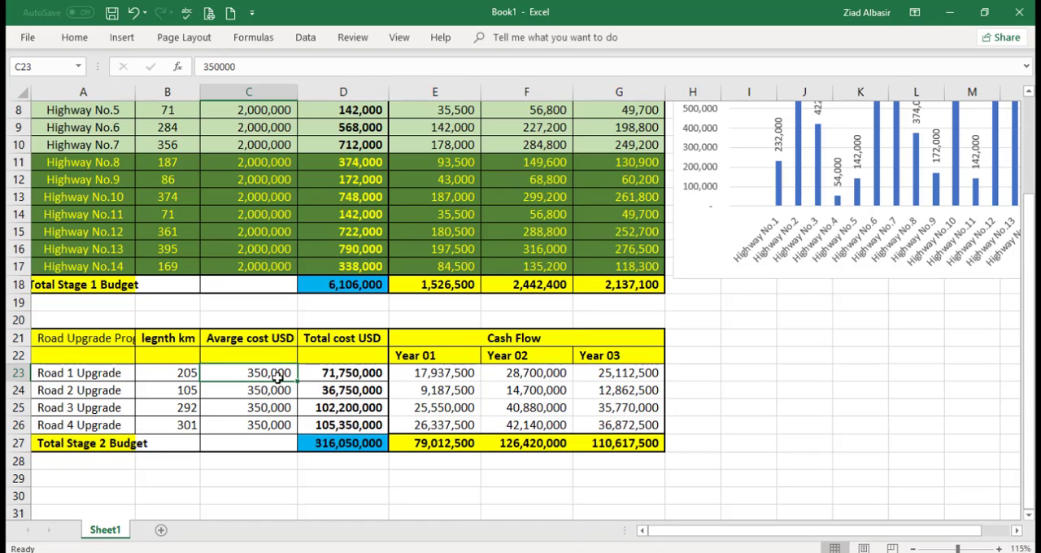
{"action": "left_click", "coordinate": [361, 442]}
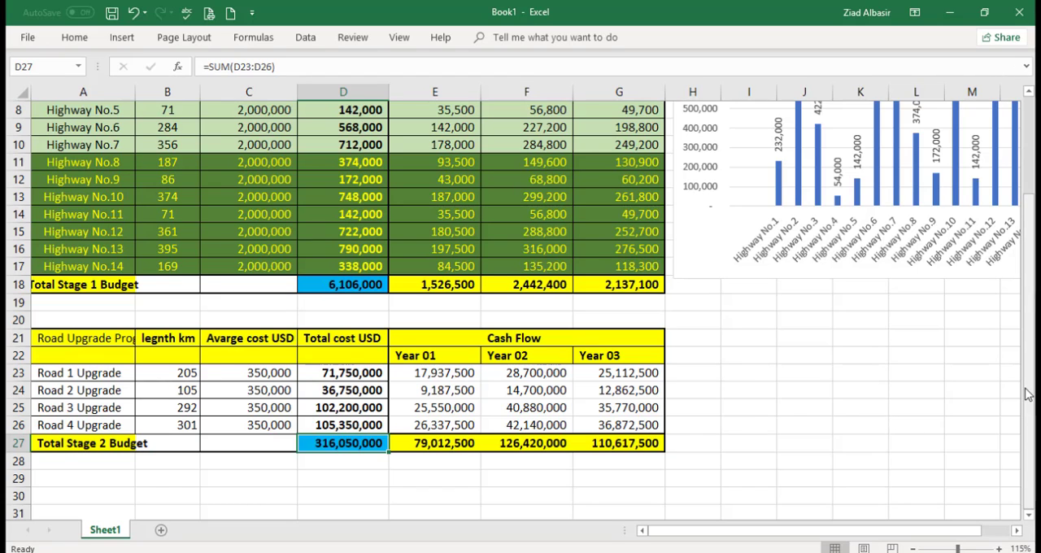
Step: Examine the Stage 1 total budget of the highways and its cash flow totals for Year 01, Year 02 and Year 03
{"action": "left_click_drag", "start_coordinate": [1027, 395], "coordinate": [1031, 345]}
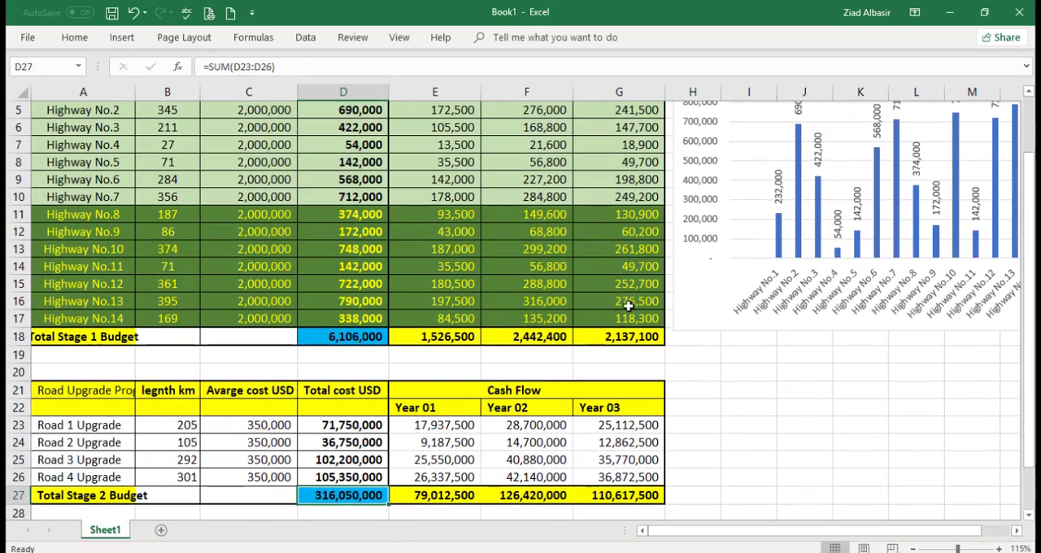
{"action": "left_click_drag", "start_coordinate": [1031, 417], "coordinate": [1033, 386]}
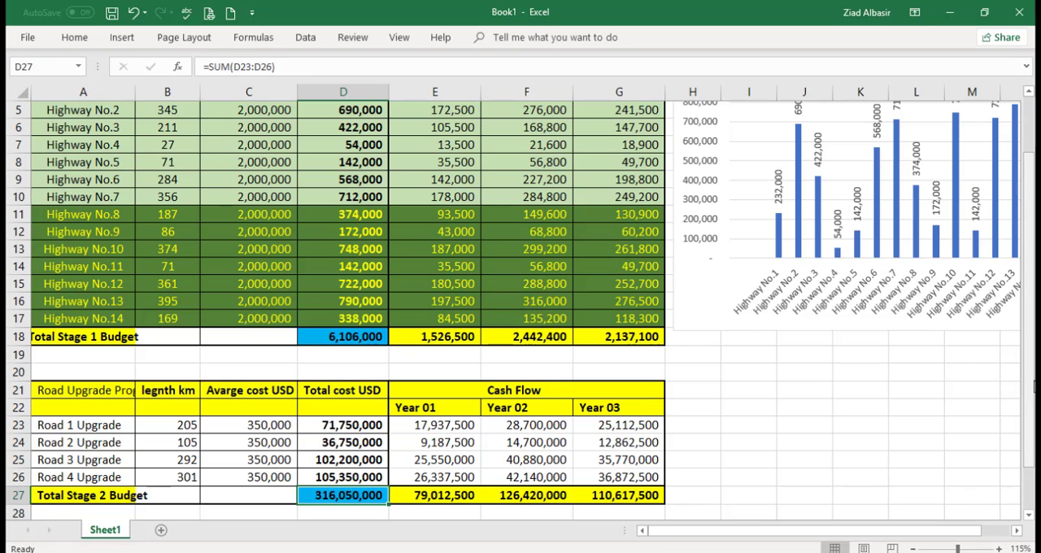
{"action": "left_click_drag", "start_coordinate": [1034, 388], "coordinate": [1034, 394]}
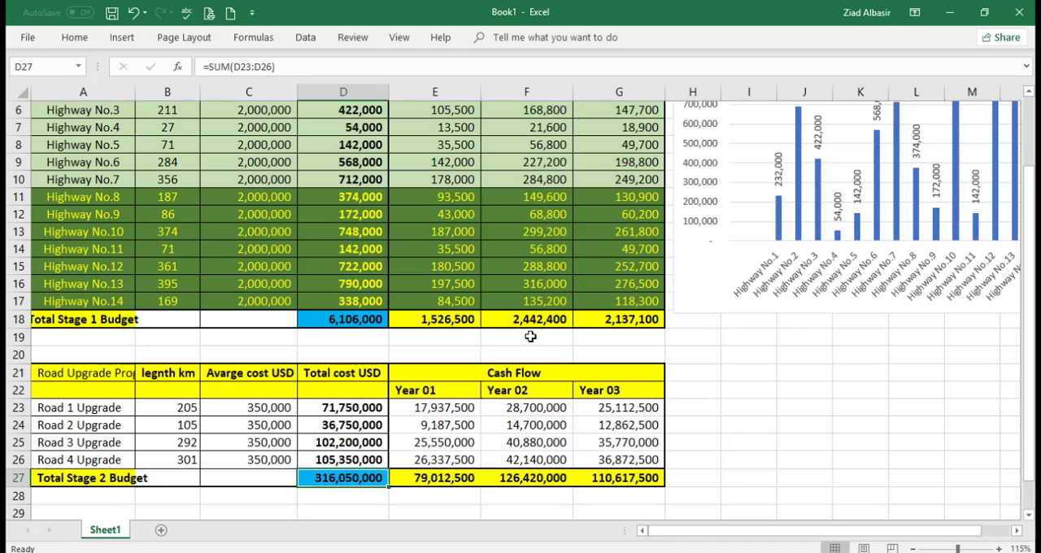
{"action": "left_click", "coordinate": [370, 315]}
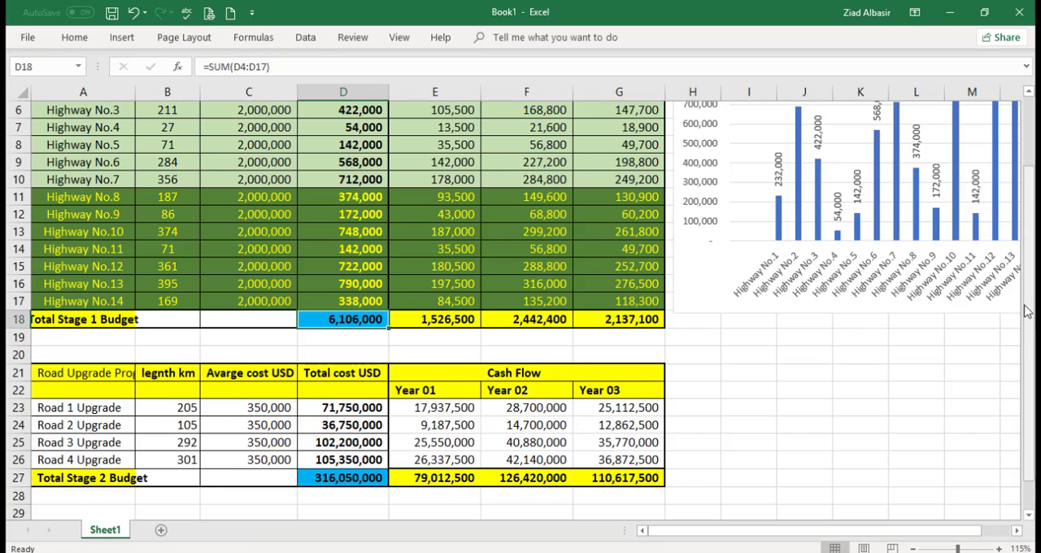
{"action": "left_click_drag", "start_coordinate": [1027, 312], "coordinate": [1029, 207]}
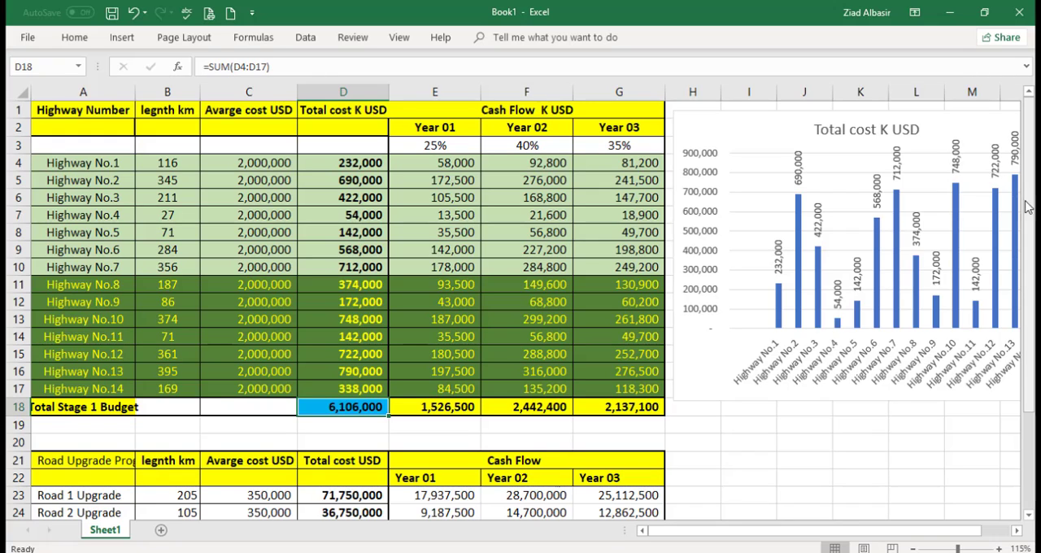
{"action": "left_click", "coordinate": [414, 409]}
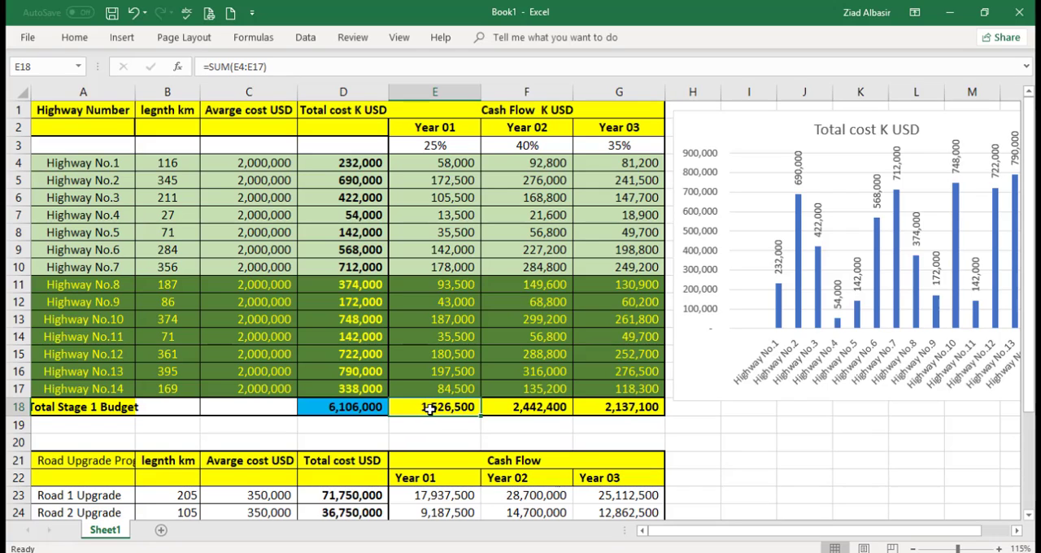
{"action": "left_click", "coordinate": [541, 404]}
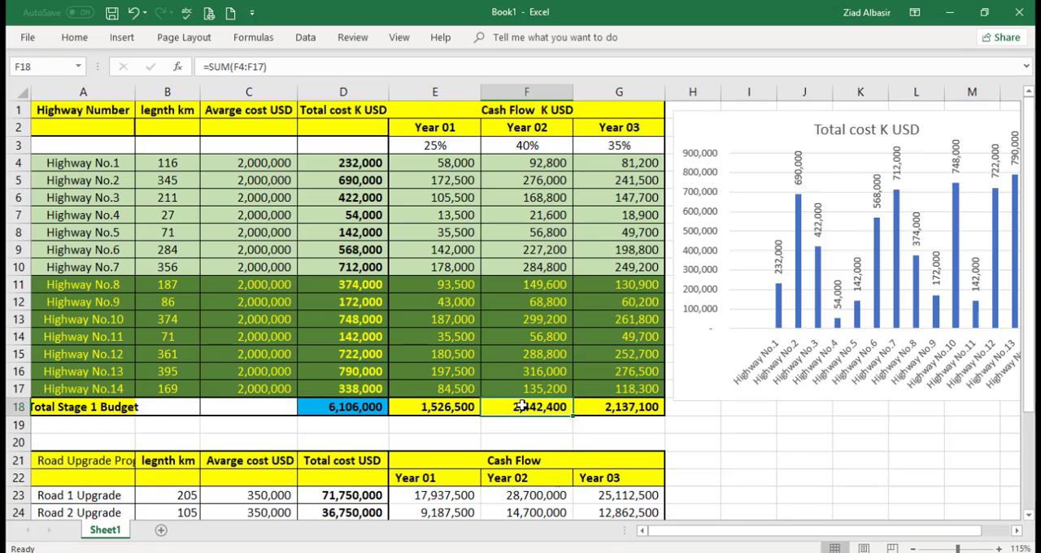
{"action": "left_click", "coordinate": [601, 406]}
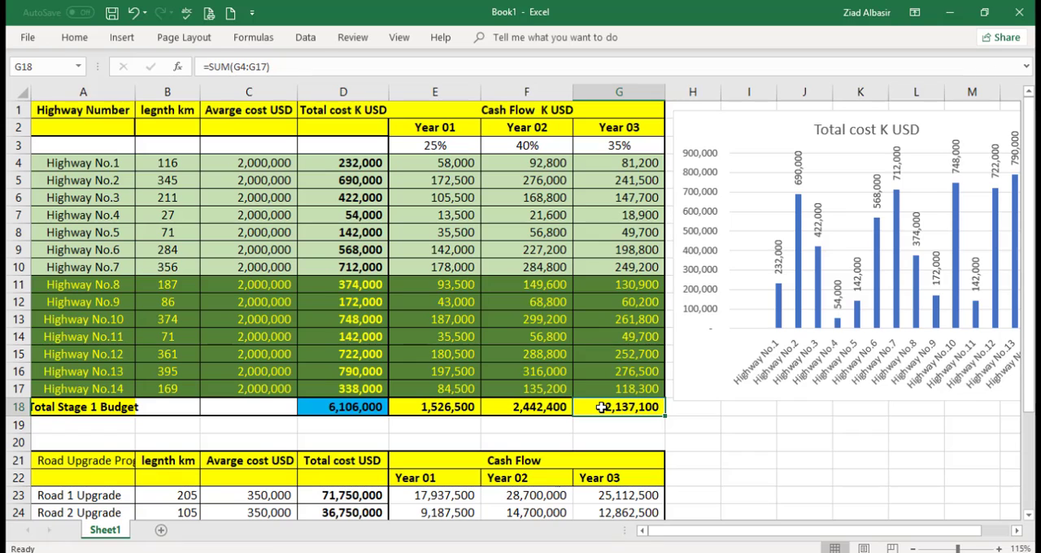
Step: Consult the road map in Photos, return to Excel and set the font colour of the Highway No.1 name cell to red
{"action": "left_click", "coordinate": [525, 530]}
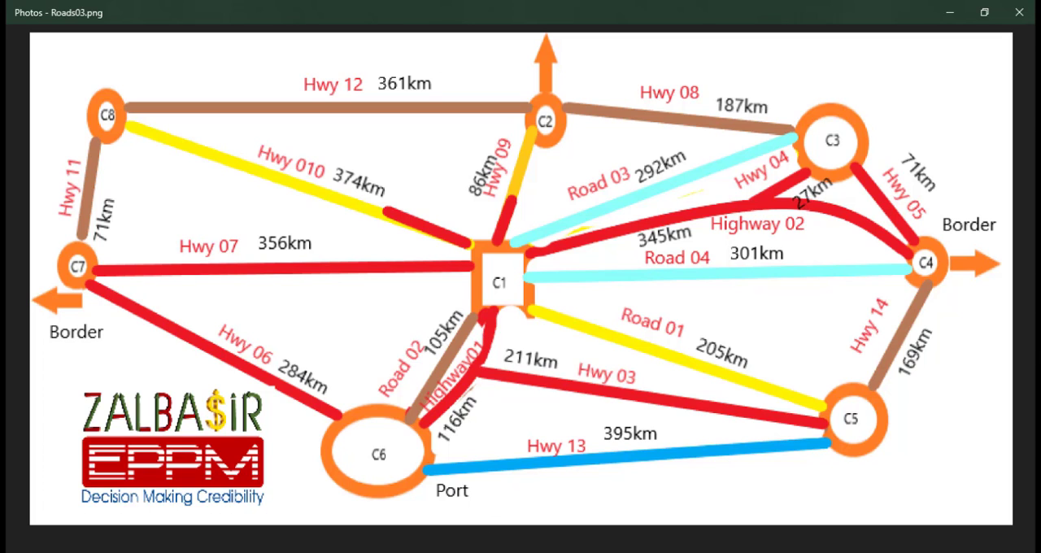
{"action": "key", "text": "alt+Tab"}
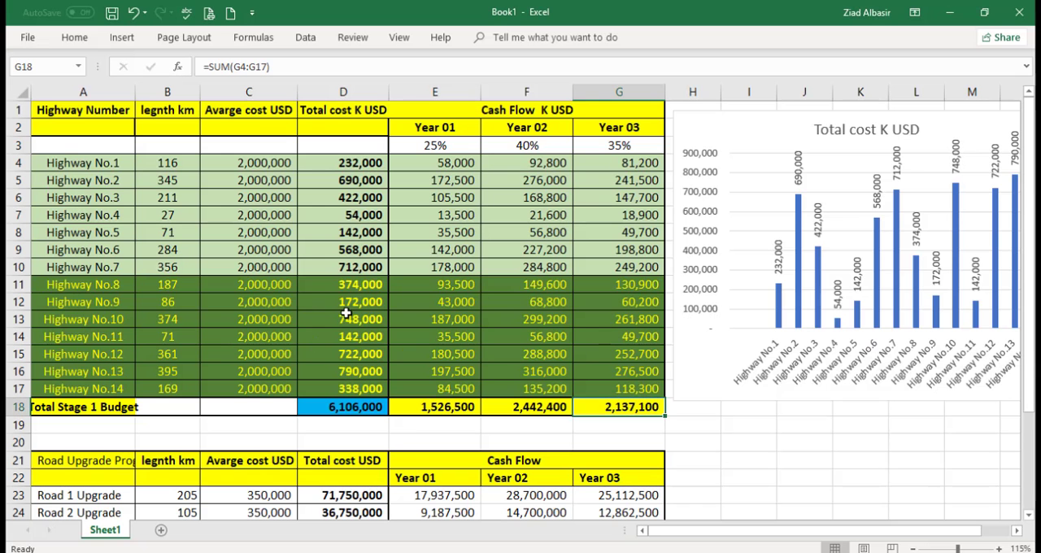
{"action": "left_click", "coordinate": [93, 164]}
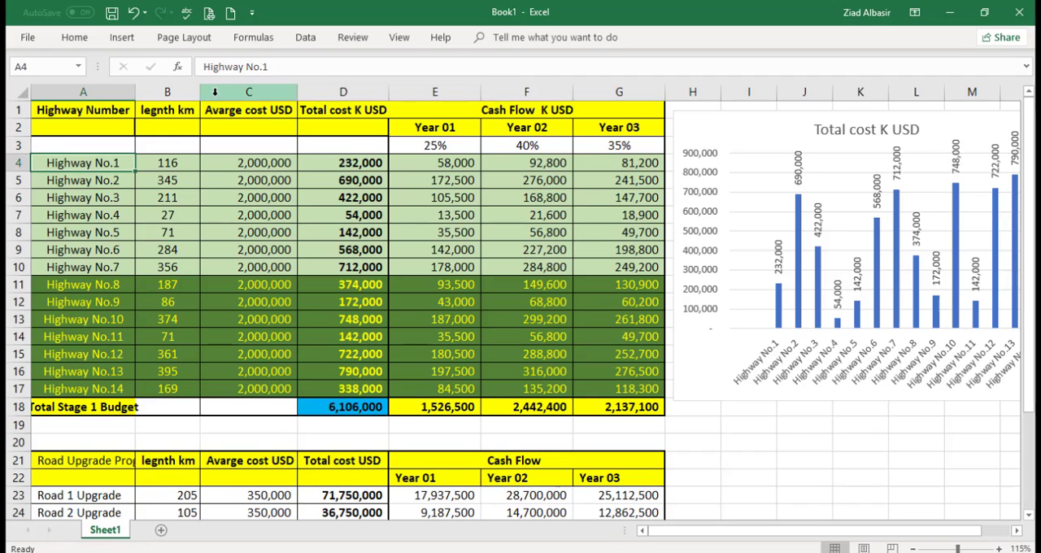
{"action": "left_click", "coordinate": [695, 36]}
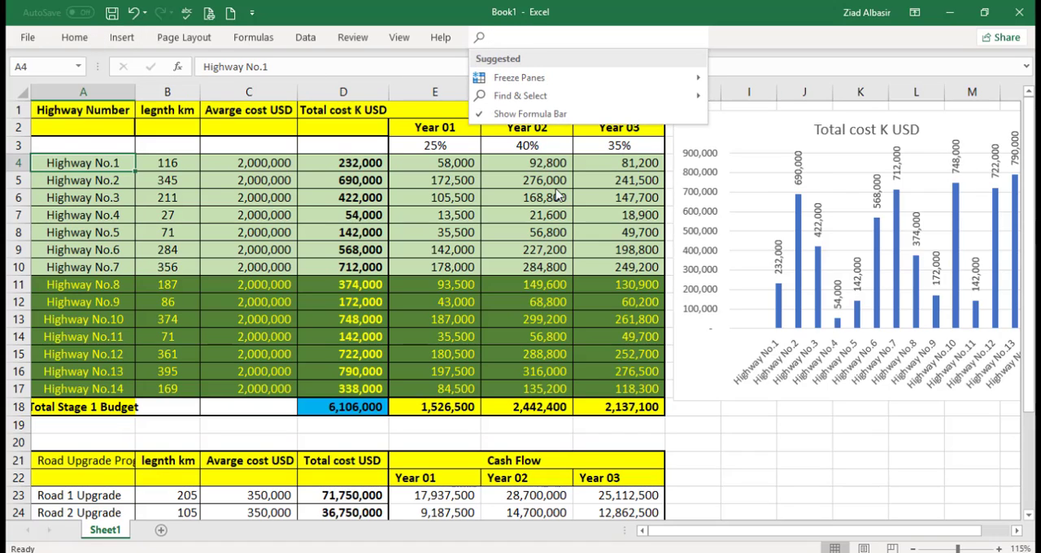
{"action": "left_click", "coordinate": [73, 38]}
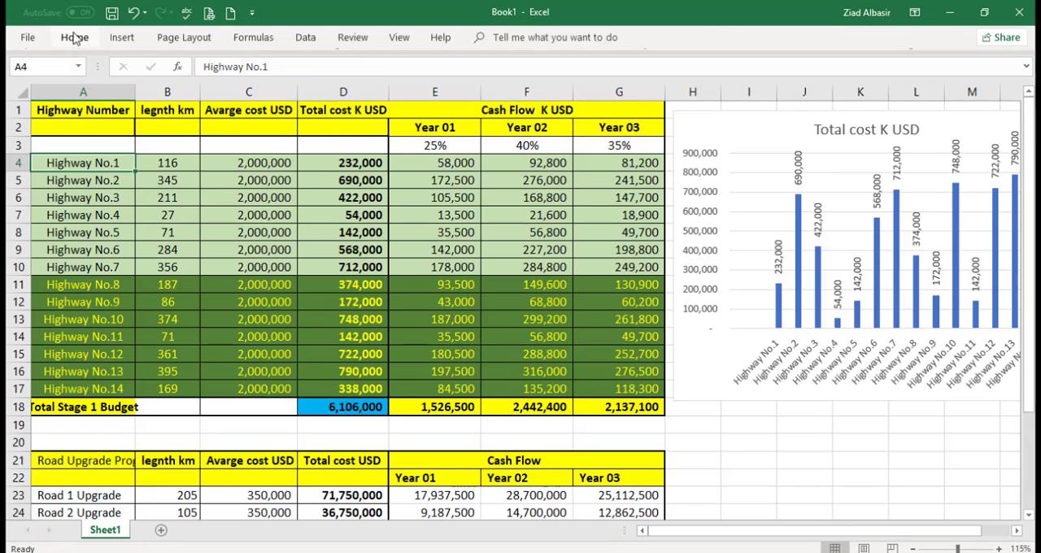
{"action": "right_click", "coordinate": [71, 39]}
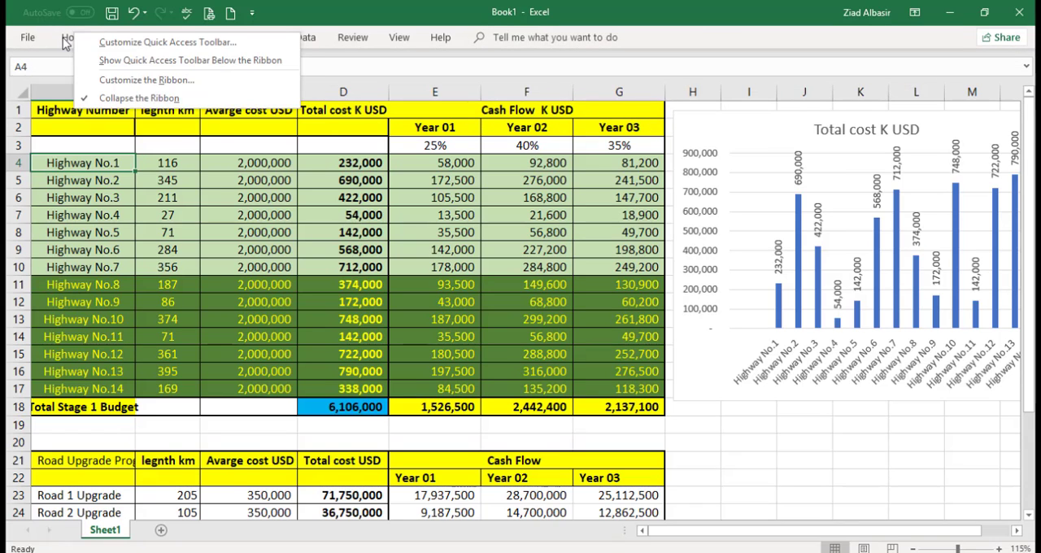
{"action": "left_click", "coordinate": [67, 39]}
{"action": "left_click", "coordinate": [213, 91]}
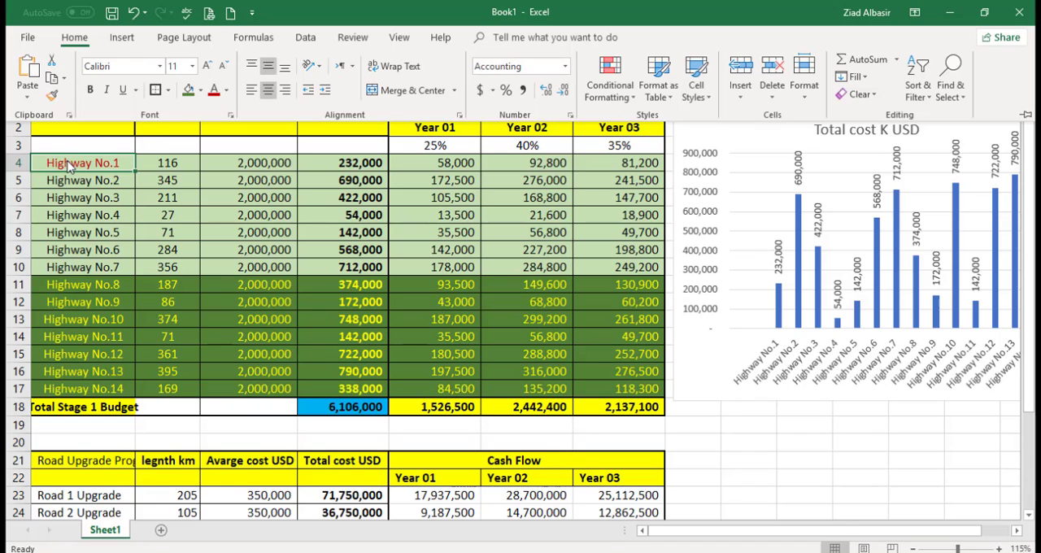
{"action": "key", "text": "ctrl+F1"}
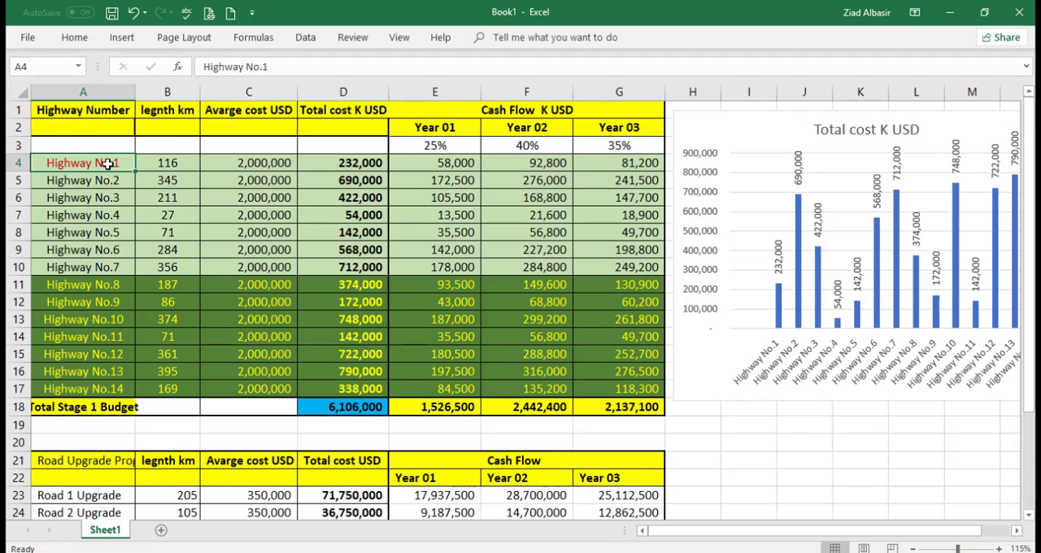
Step: Apply the red font colour to the whole Highway No.1 row, from its name to the Year 03 cash flow
{"action": "left_click_drag", "start_coordinate": [110, 165], "coordinate": [638, 163]}
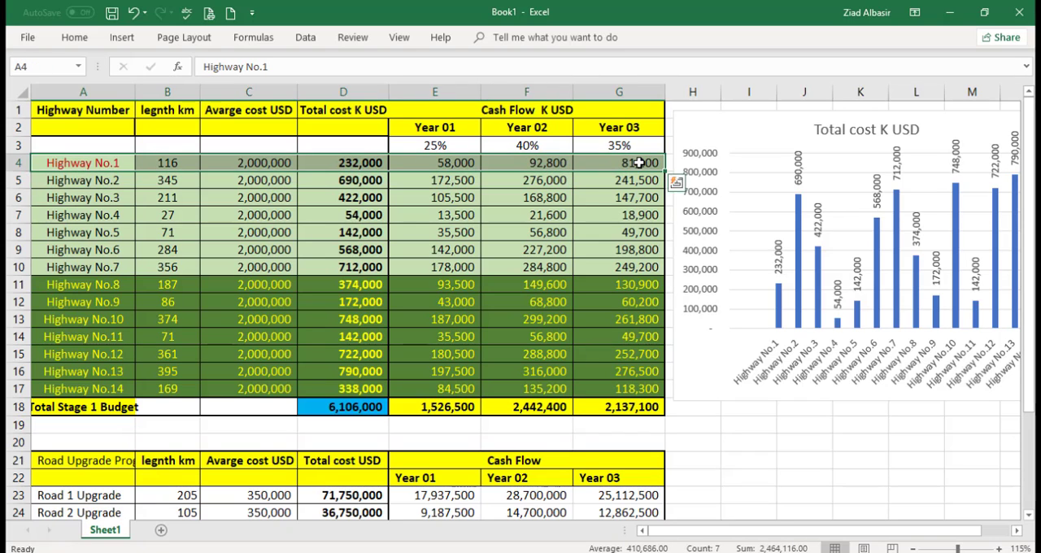
{"action": "left_click", "coordinate": [75, 38]}
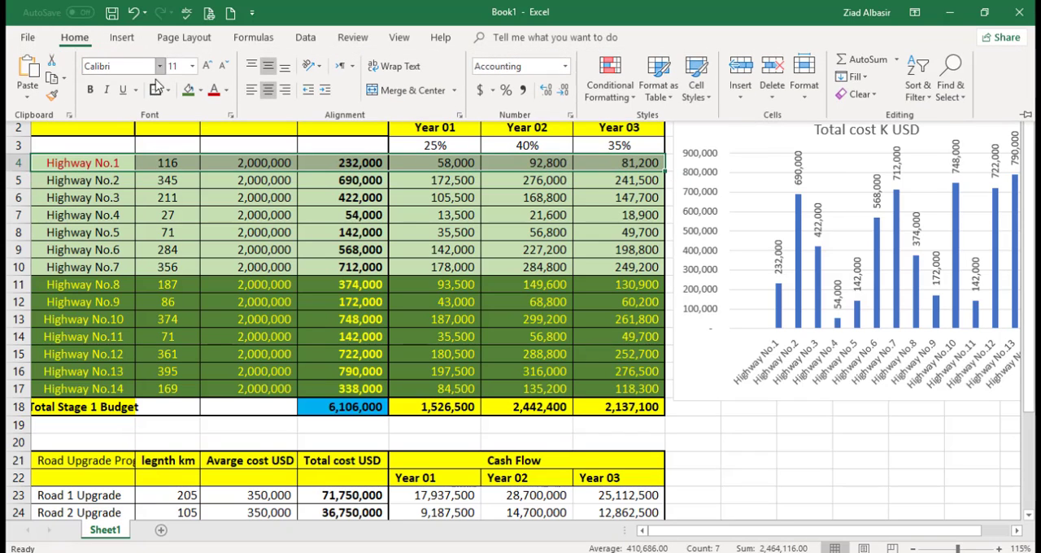
{"action": "left_click", "coordinate": [214, 90]}
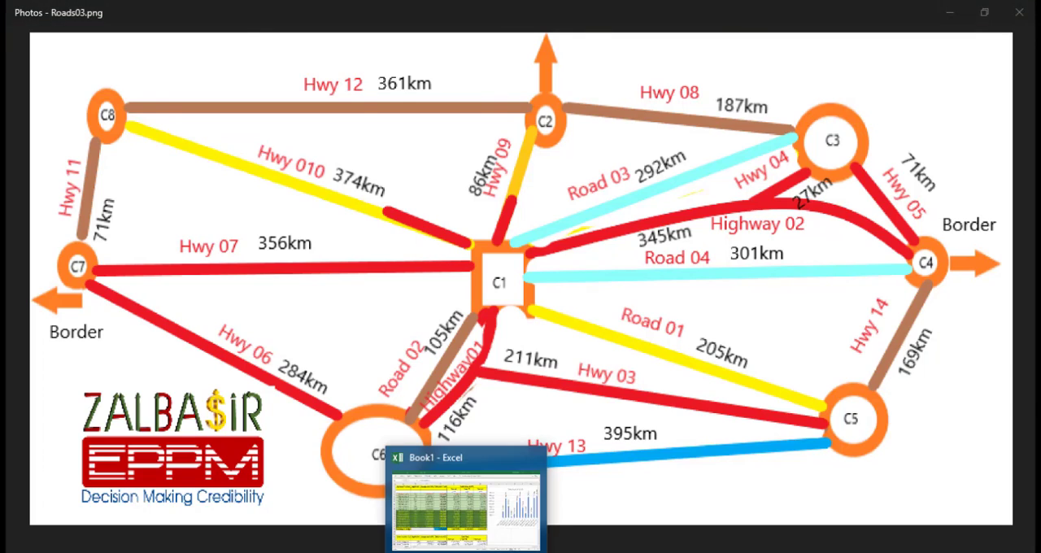
Step: Check the road map in Photos again and set the Highway No.2 row in Excel, from name to Year 03, to red font
{"action": "left_click", "coordinate": [470, 551]}
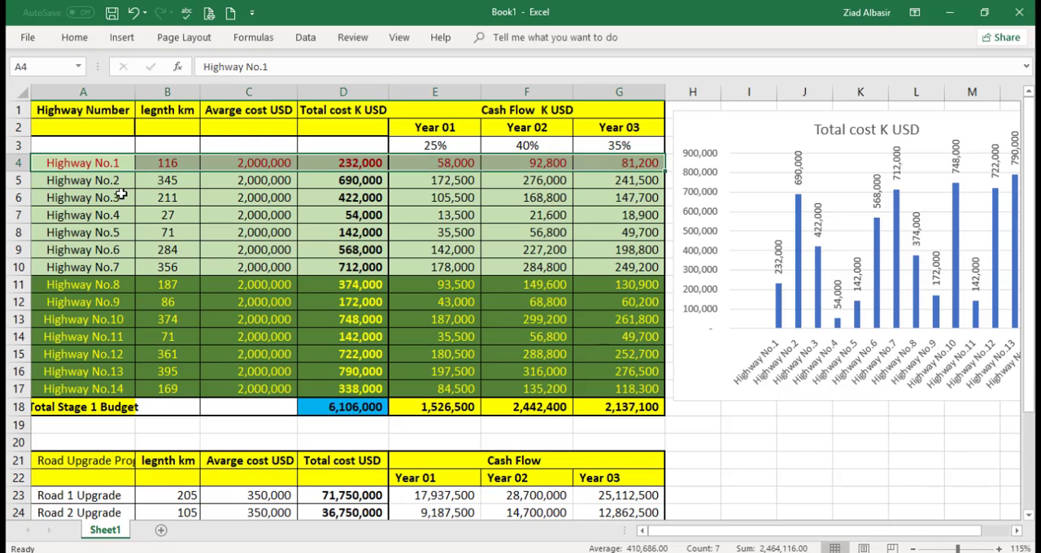
{"action": "key", "text": "alt+Tab"}
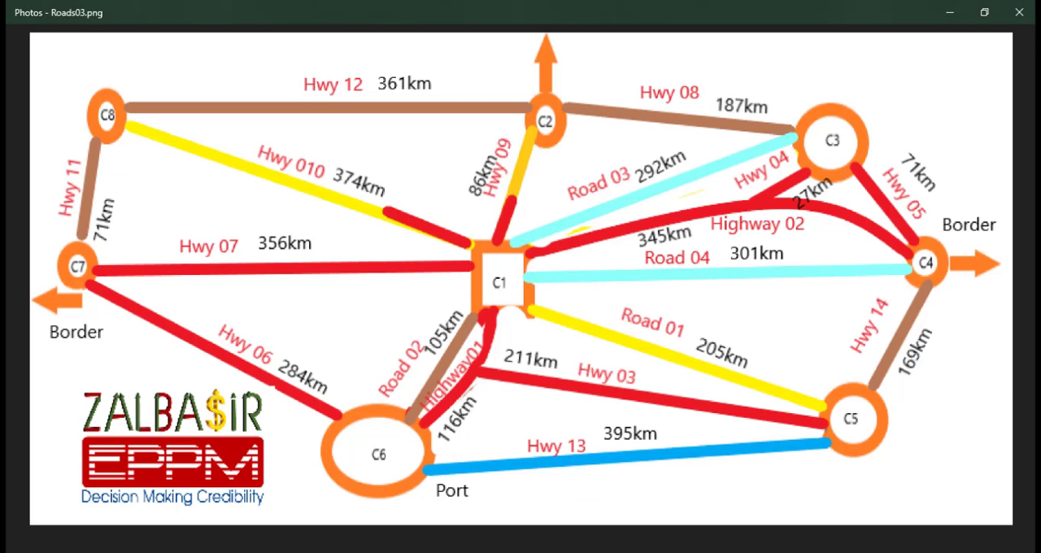
{"action": "left_click", "coordinate": [487, 551]}
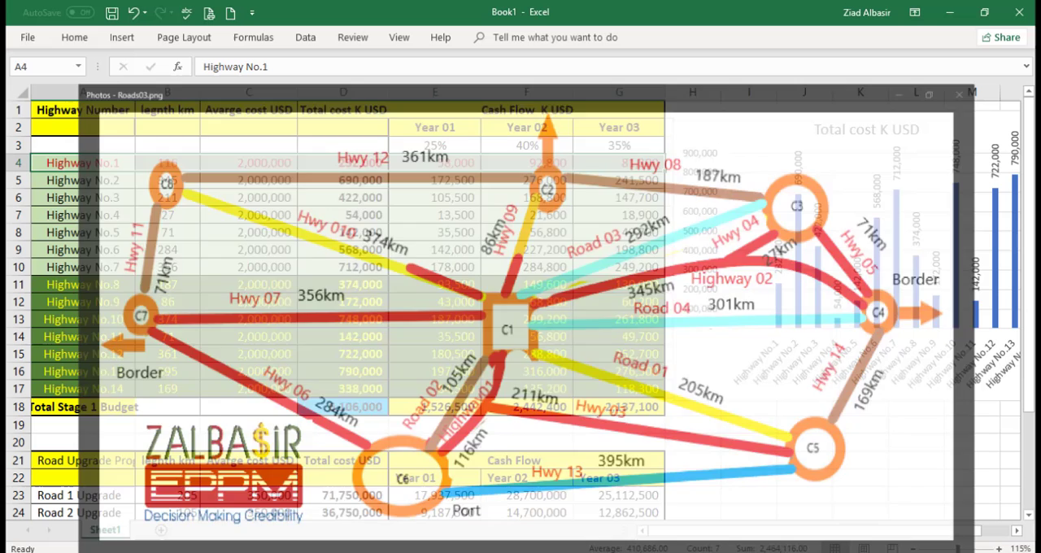
{"action": "left_click", "coordinate": [99, 180]}
{"action": "left_click_drag", "start_coordinate": [98, 180], "coordinate": [626, 179]}
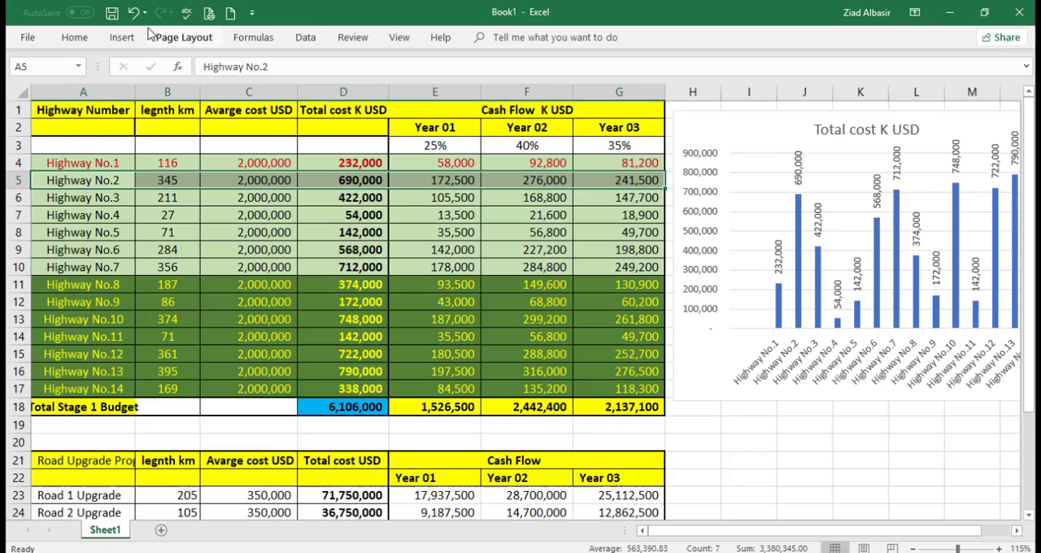
{"action": "left_click", "coordinate": [74, 38]}
{"action": "left_click", "coordinate": [214, 90]}
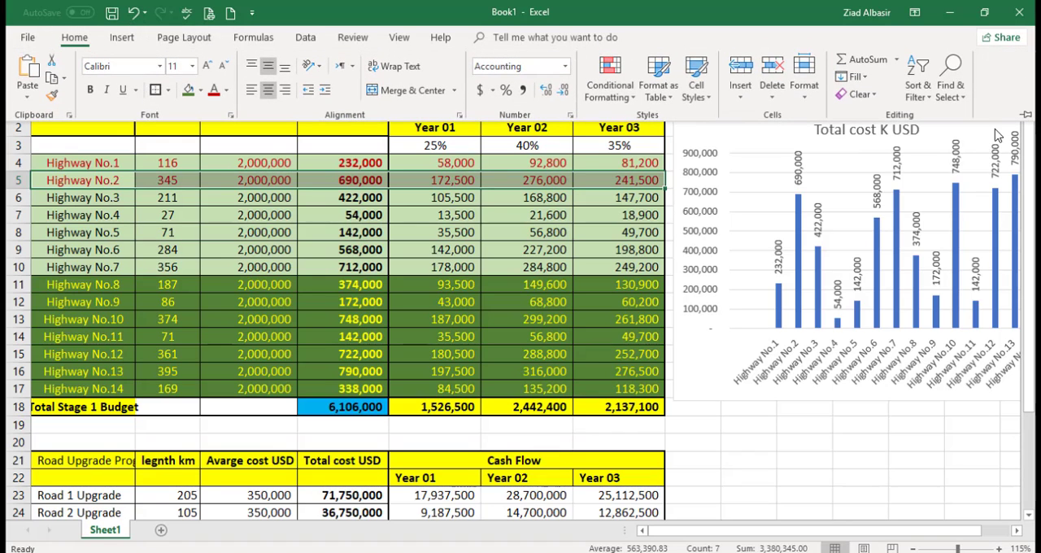
Step: Keep the ribbon pinned open and set the Highway No.4 and Highway No.5 rows, from name to Year 03, to red font
{"action": "left_click", "coordinate": [1026, 120]}
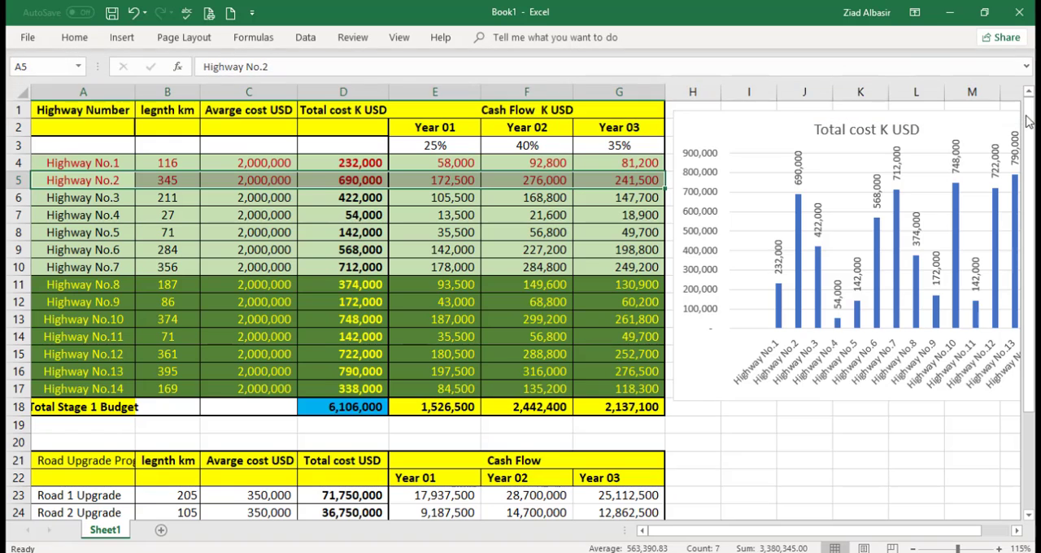
{"action": "left_click", "coordinate": [74, 37]}
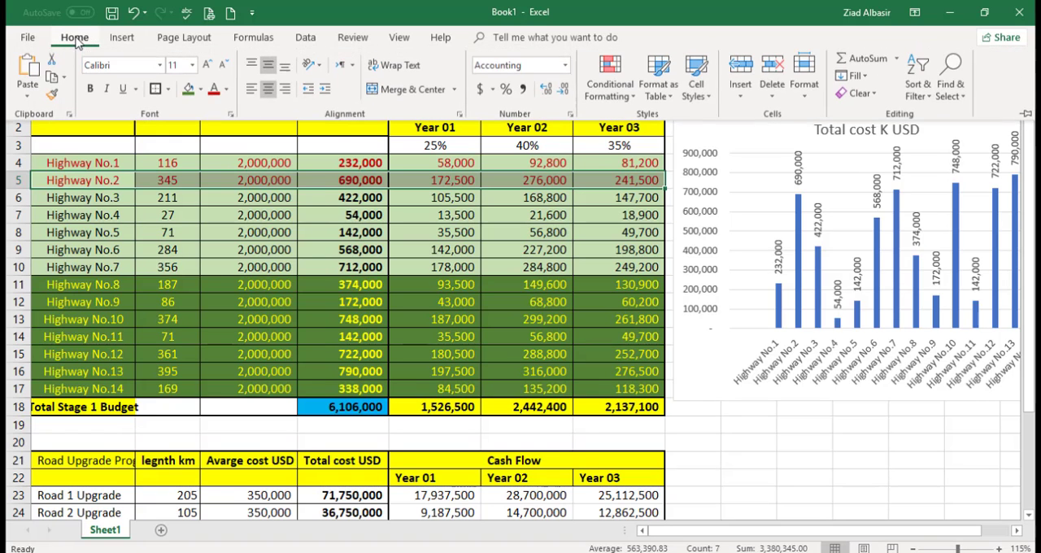
{"action": "left_click", "coordinate": [1027, 115]}
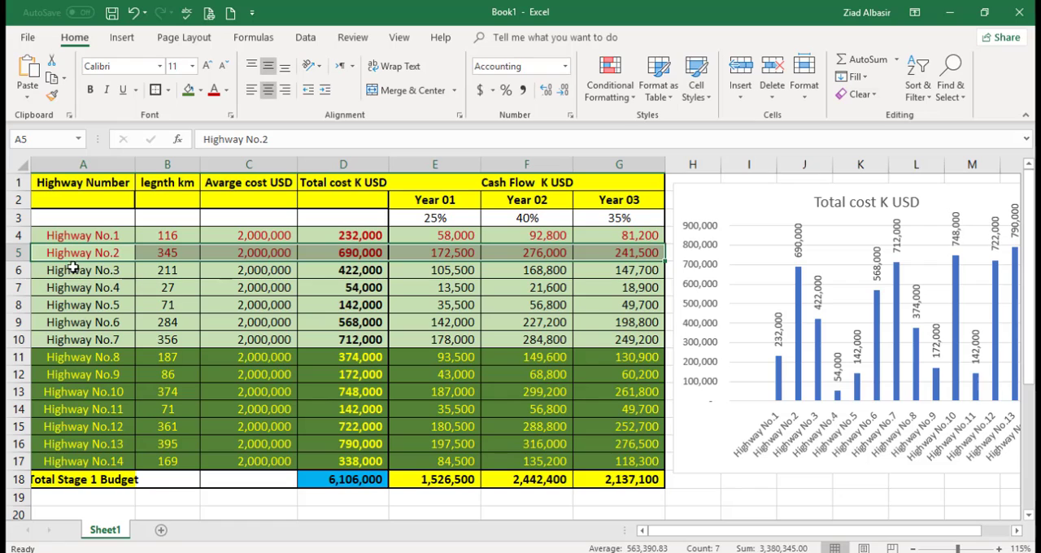
{"action": "left_click_drag", "start_coordinate": [56, 286], "coordinate": [609, 309]}
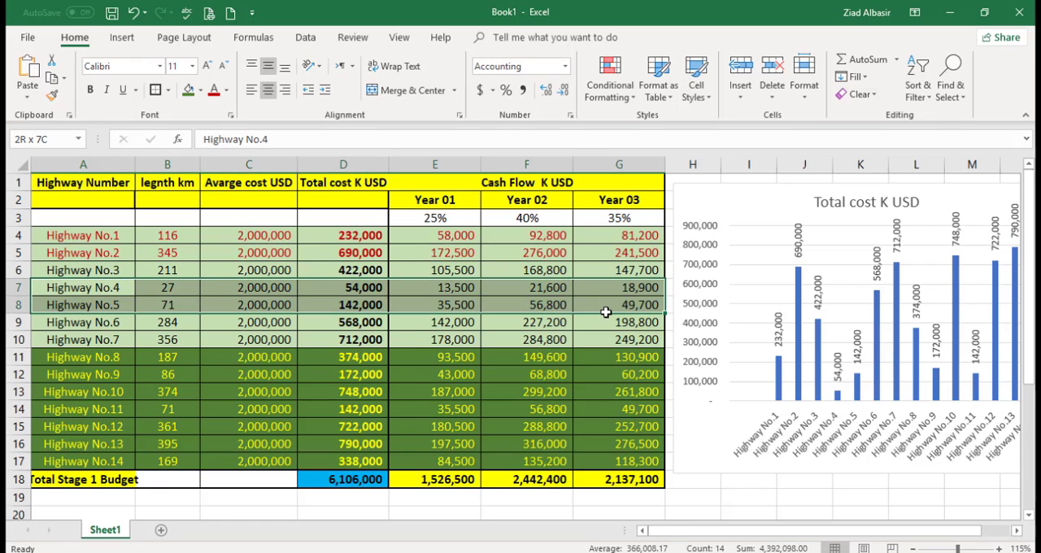
{"action": "left_click", "coordinate": [215, 92]}
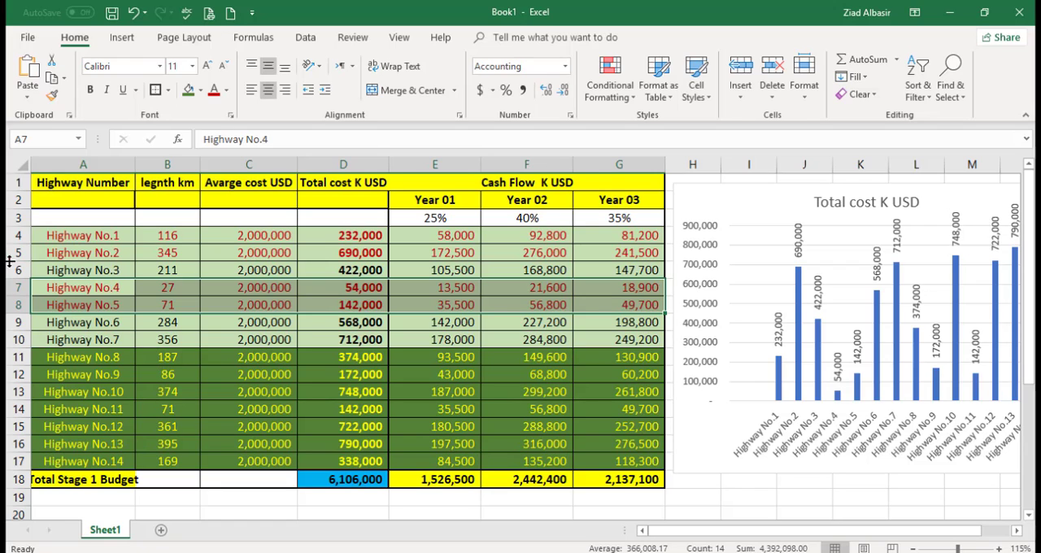
Step: Insert a blank row above Highway No.6 and move the Highway No.3 row into it
{"action": "left_click", "coordinate": [16, 322]}
{"action": "right_click", "coordinate": [16, 322]}
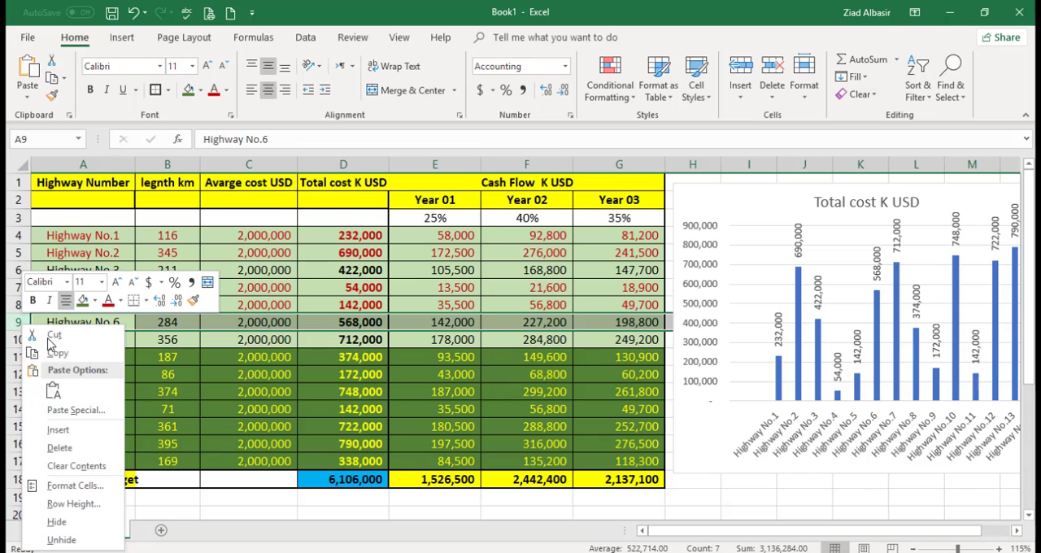
{"action": "left_click", "coordinate": [65, 429]}
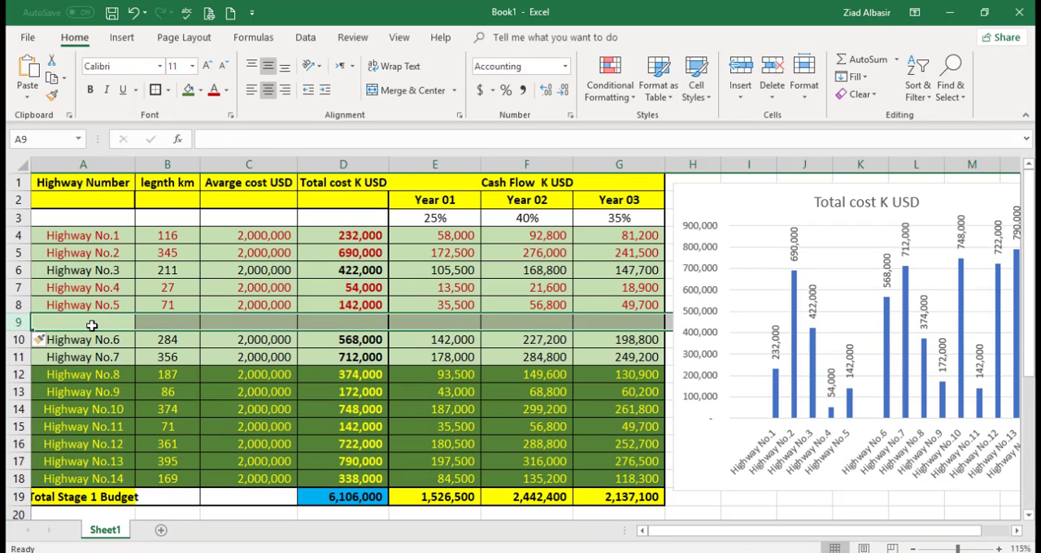
{"action": "left_click", "coordinate": [18, 270]}
{"action": "key", "text": "ctrl+c"}
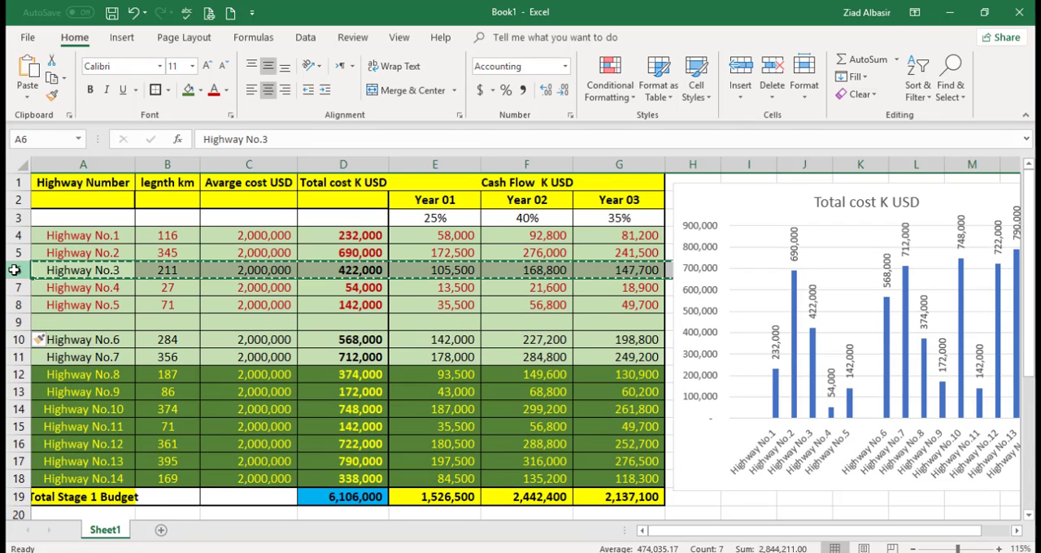
{"action": "left_click", "coordinate": [18, 322]}
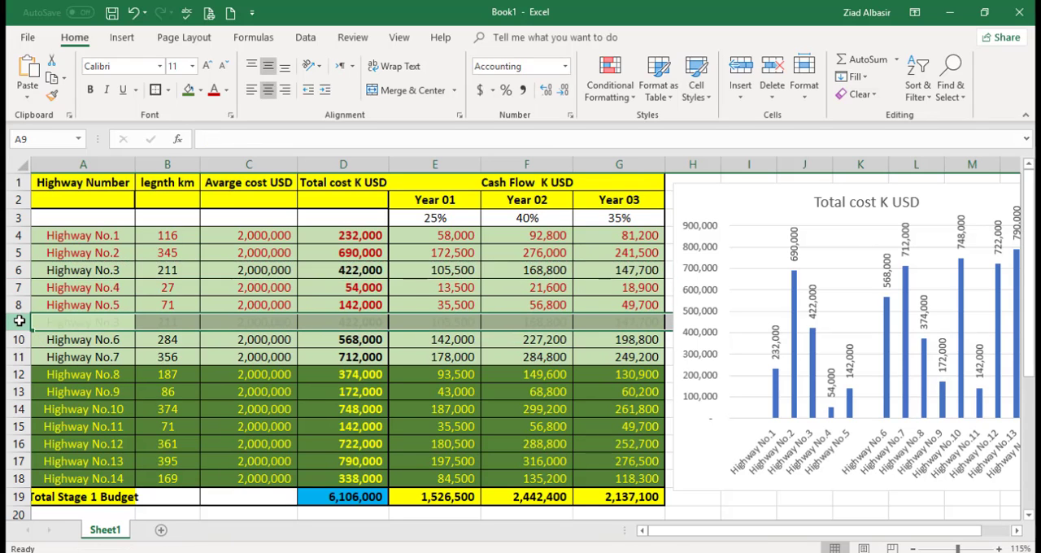
{"action": "key", "text": "ctrl+v"}
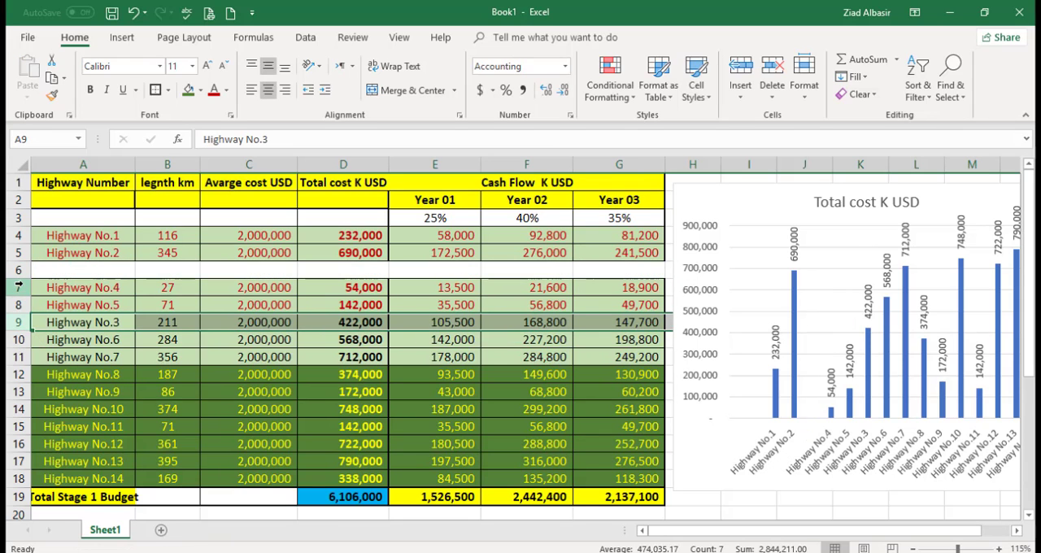
Step: Move the Highway No.4 and Highway No.5 rows up to rows 6 and 7, and insert a blank row at row 8
{"action": "left_click", "coordinate": [18, 287]}
{"action": "left_click_drag", "start_coordinate": [23, 301], "coordinate": [35, 266]}
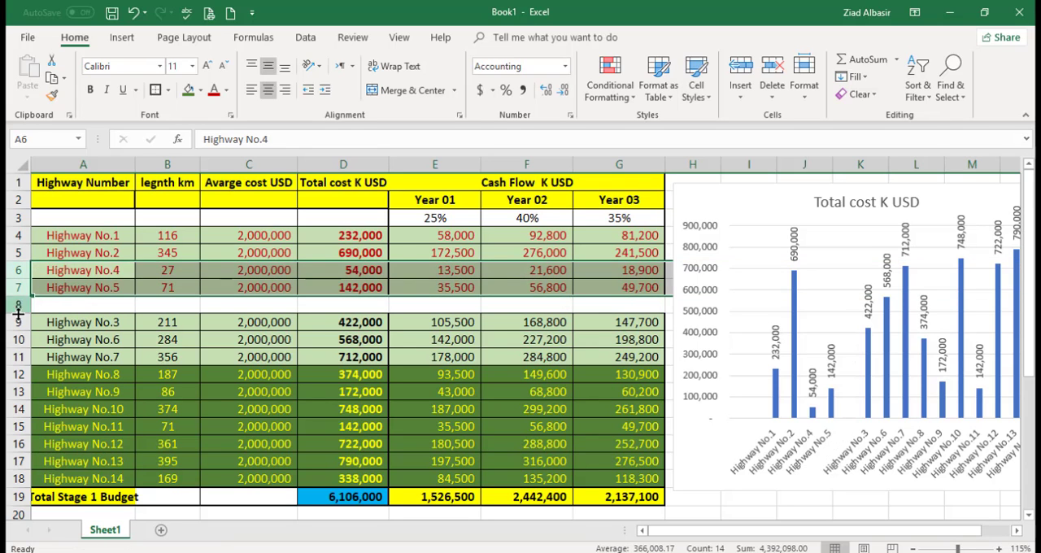
{"action": "right_click", "coordinate": [13, 305]}
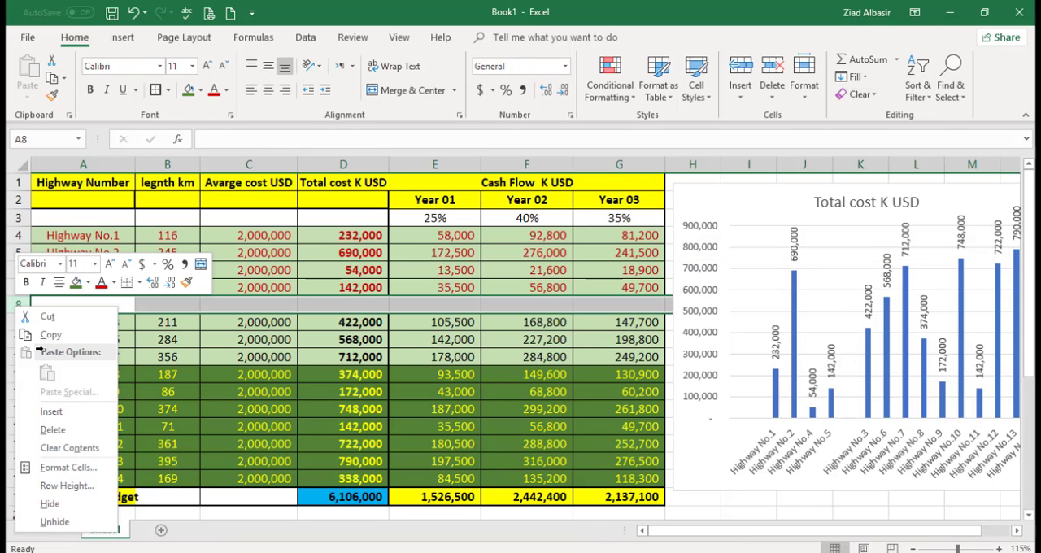
{"action": "left_click", "coordinate": [51, 412]}
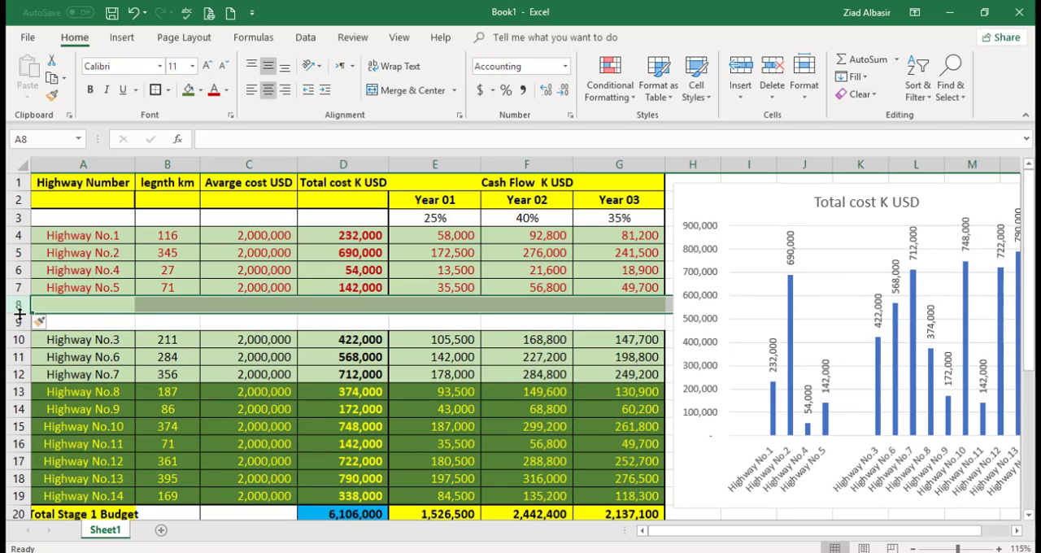
Step: AutoSum the total cost and Year 01 to Year 03 cash flows of the four red highways in row 8, and review each sum
{"action": "left_click", "coordinate": [280, 306]}
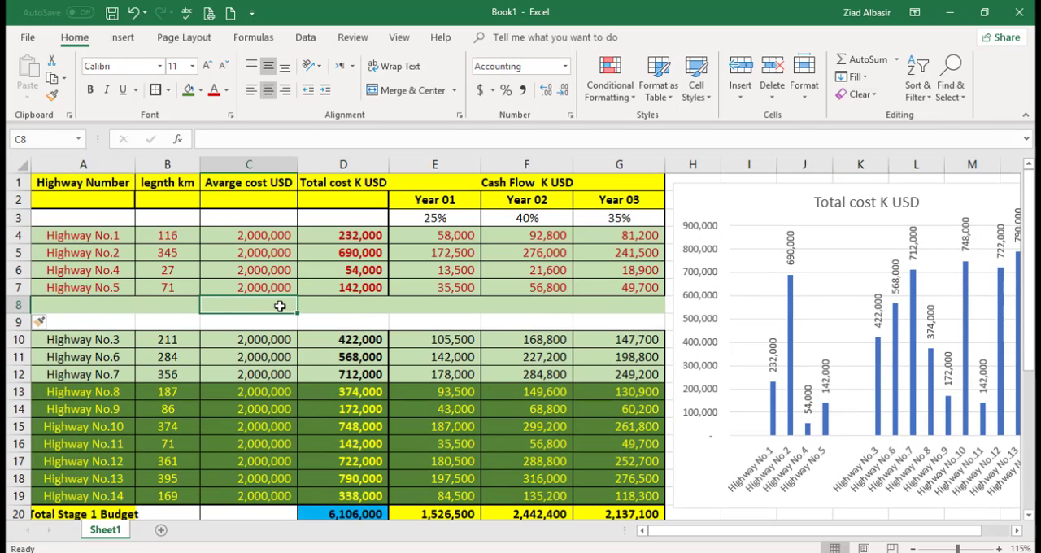
{"action": "left_click_drag", "start_coordinate": [323, 306], "coordinate": [612, 307]}
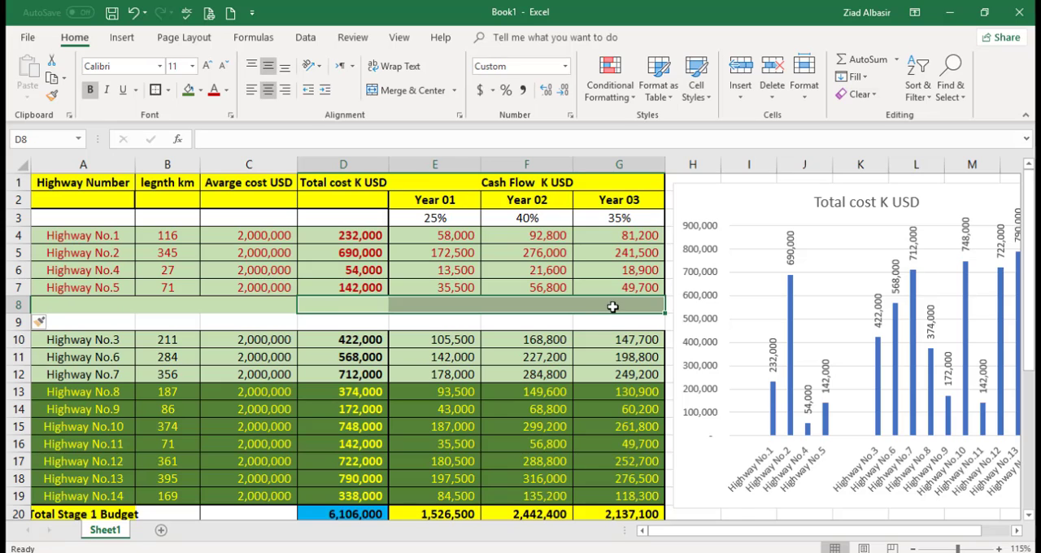
{"action": "left_click", "coordinate": [842, 61]}
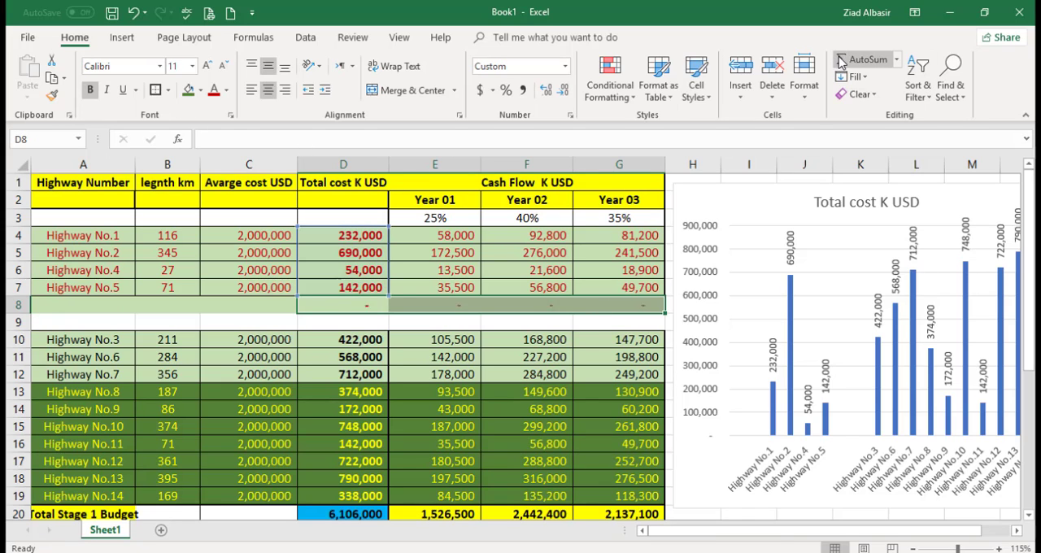
{"action": "left_click", "coordinate": [357, 305]}
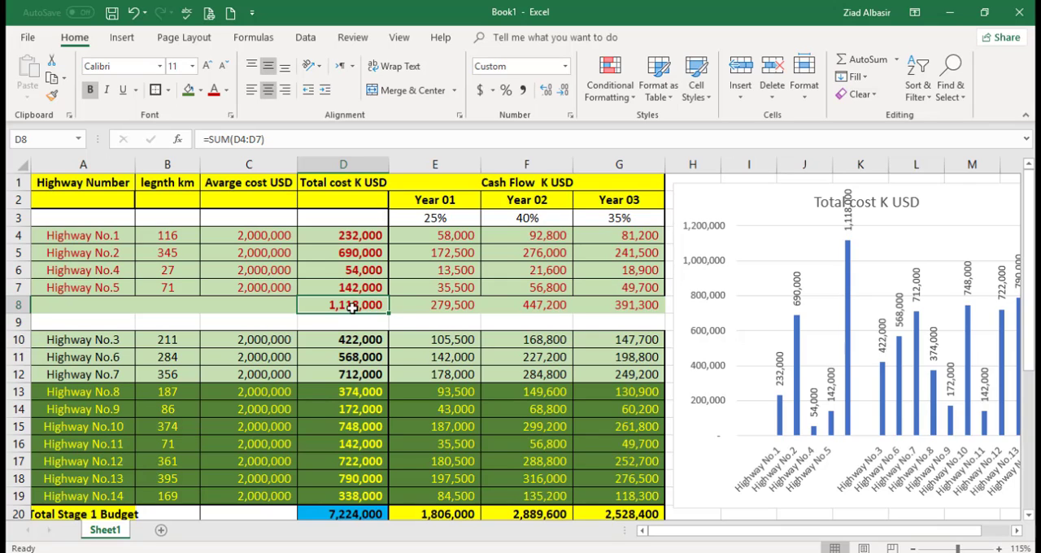
{"action": "left_click", "coordinate": [432, 305]}
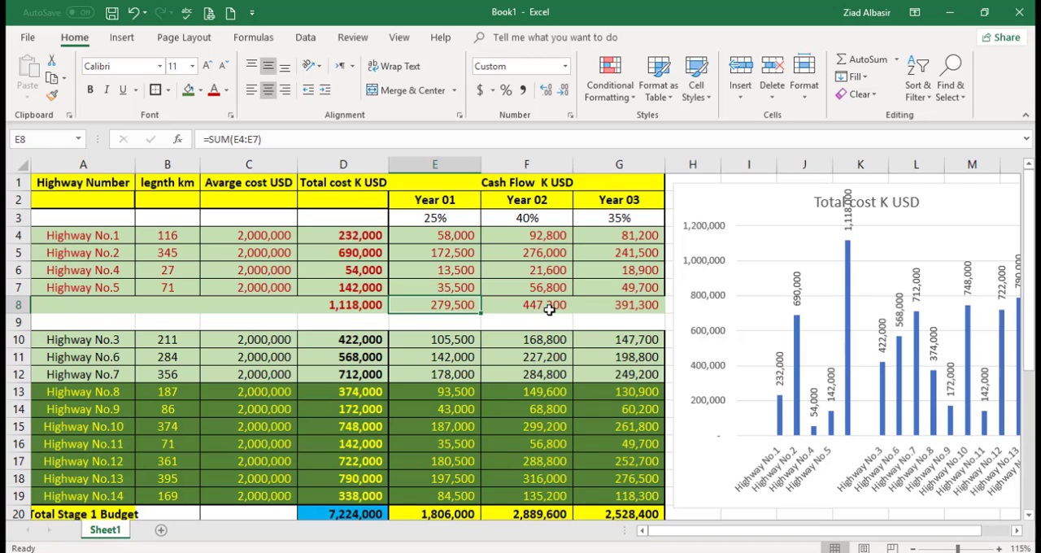
{"action": "left_click", "coordinate": [639, 304]}
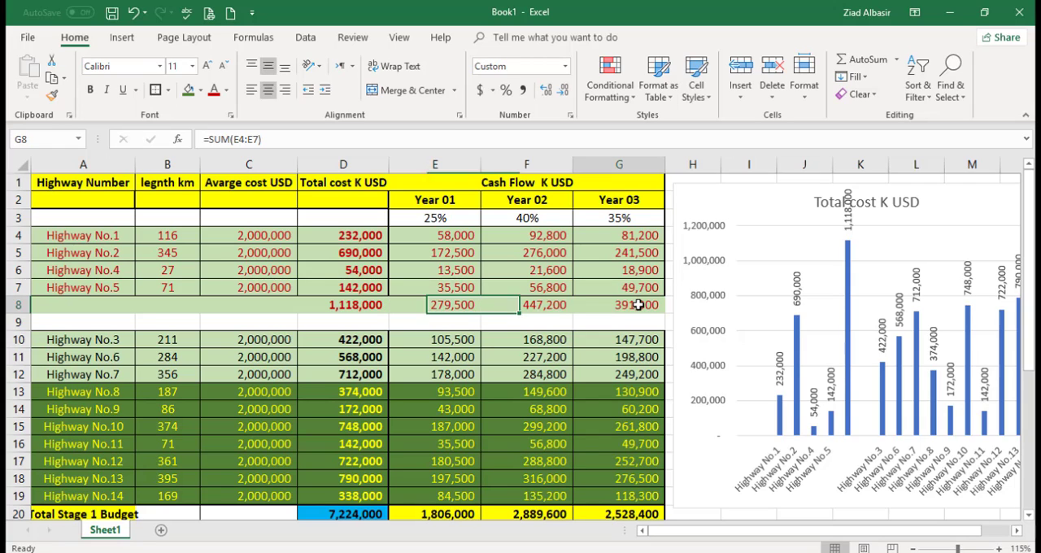
{"action": "left_click", "coordinate": [533, 304]}
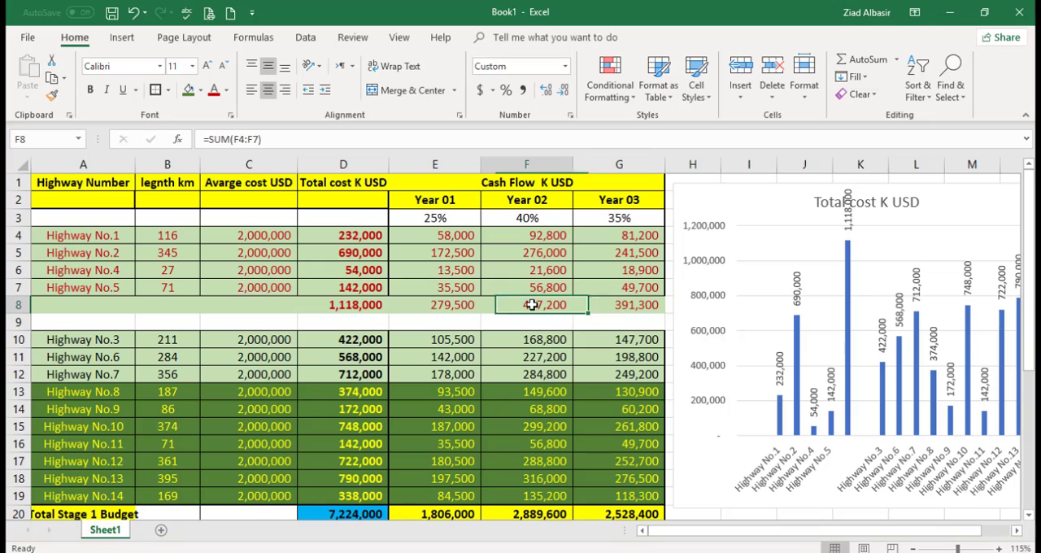
{"action": "left_click", "coordinate": [633, 306]}
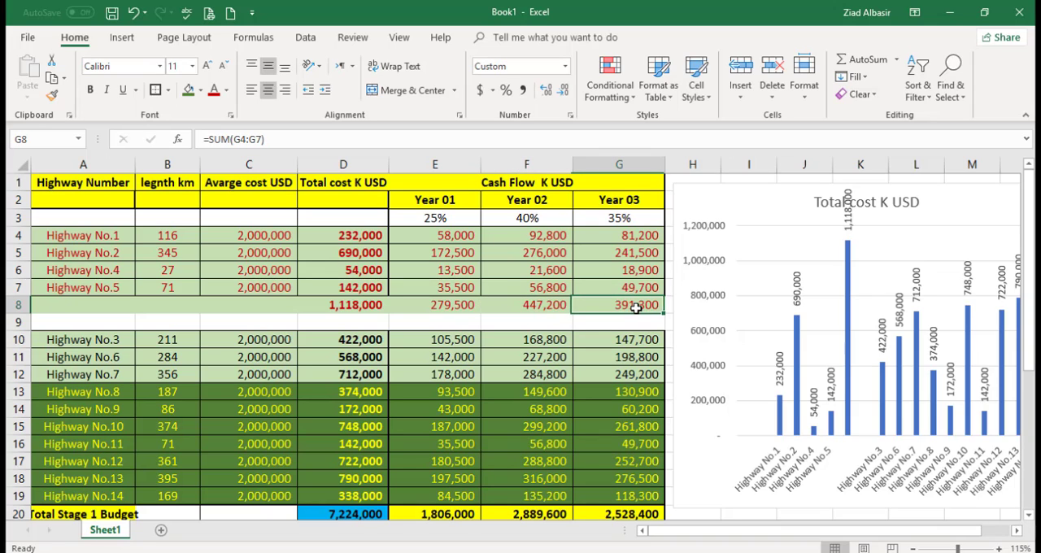
{"action": "left_click", "coordinate": [439, 305]}
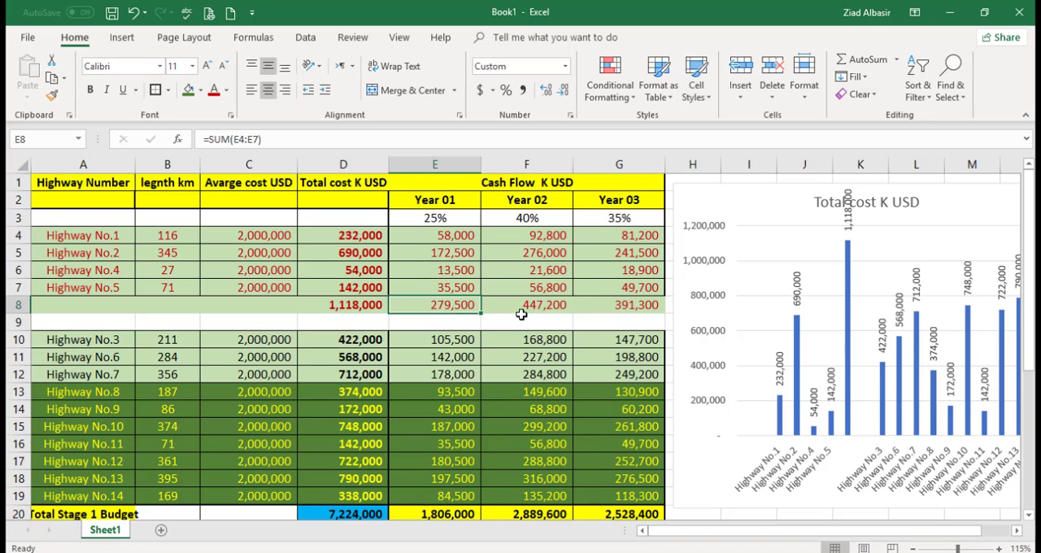
Step: Insert two blank rows between Highway No.5 and the subtotal row of the red highways
{"action": "left_click", "coordinate": [11, 303]}
{"action": "right_click", "coordinate": [12, 304]}
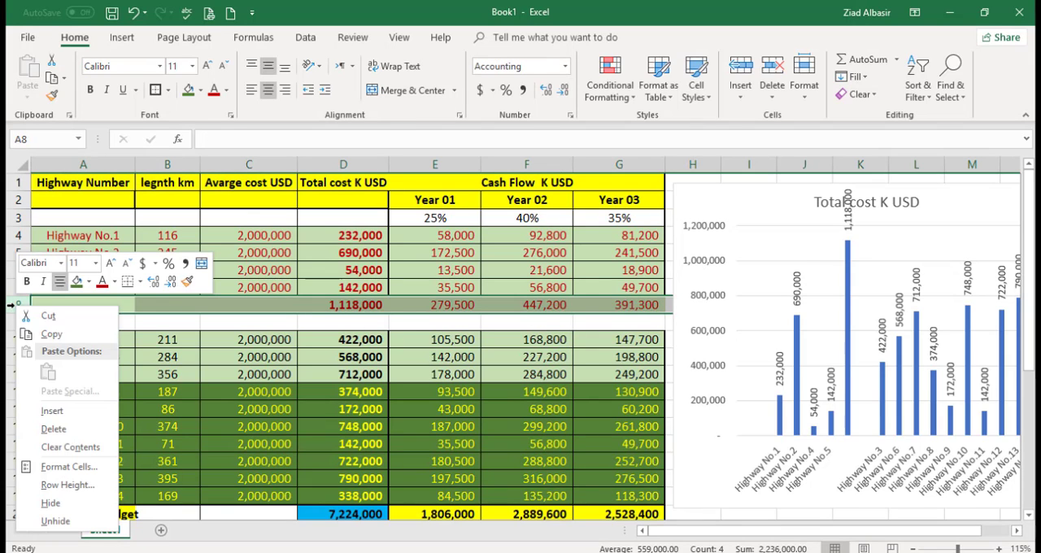
{"action": "left_click", "coordinate": [52, 411]}
{"action": "right_click", "coordinate": [11, 306]}
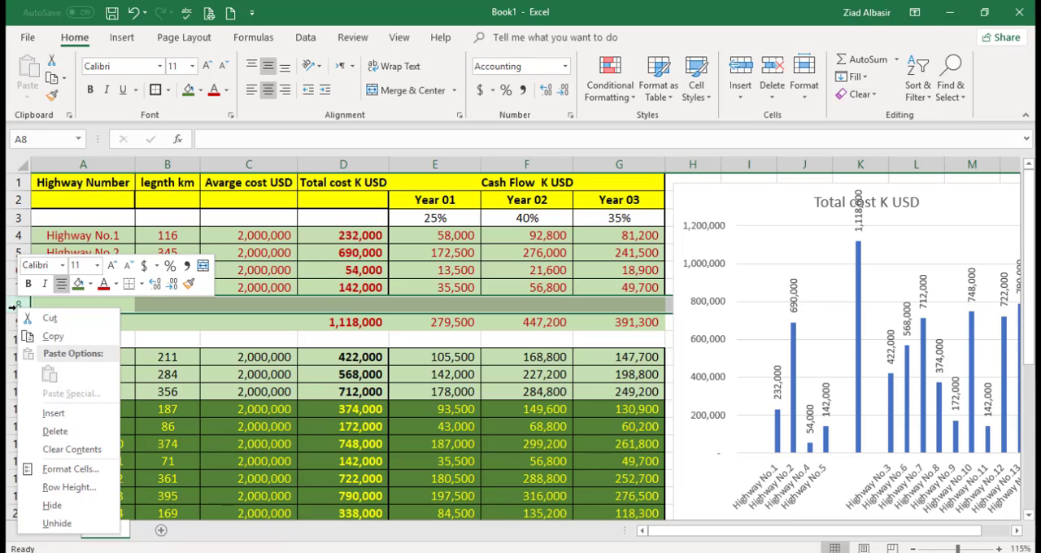
{"action": "left_click", "coordinate": [56, 412]}
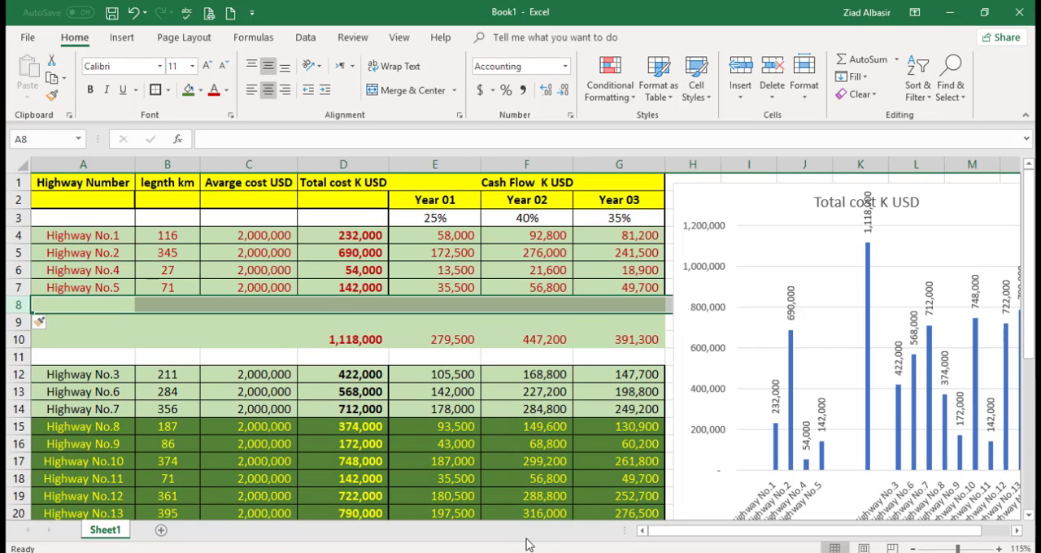
Step: Consult the road map in Photos, return to Excel and move the Highway No.6 row into the blank row 8
{"action": "left_click", "coordinate": [495, 552]}
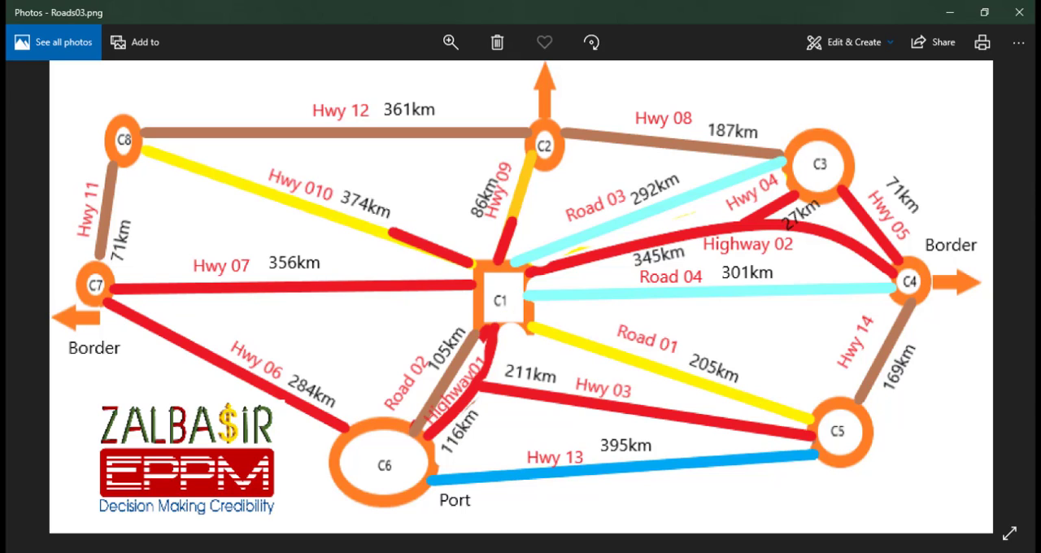
{"action": "mouse_move", "coordinate": [466, 551]}
{"action": "key", "text": "alt+Tab"}
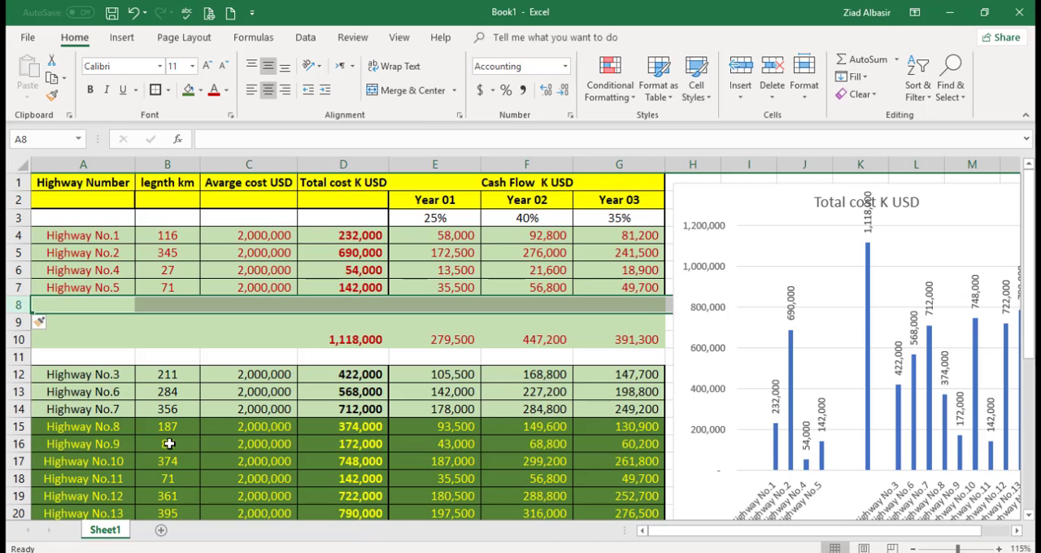
{"action": "left_click", "coordinate": [11, 391]}
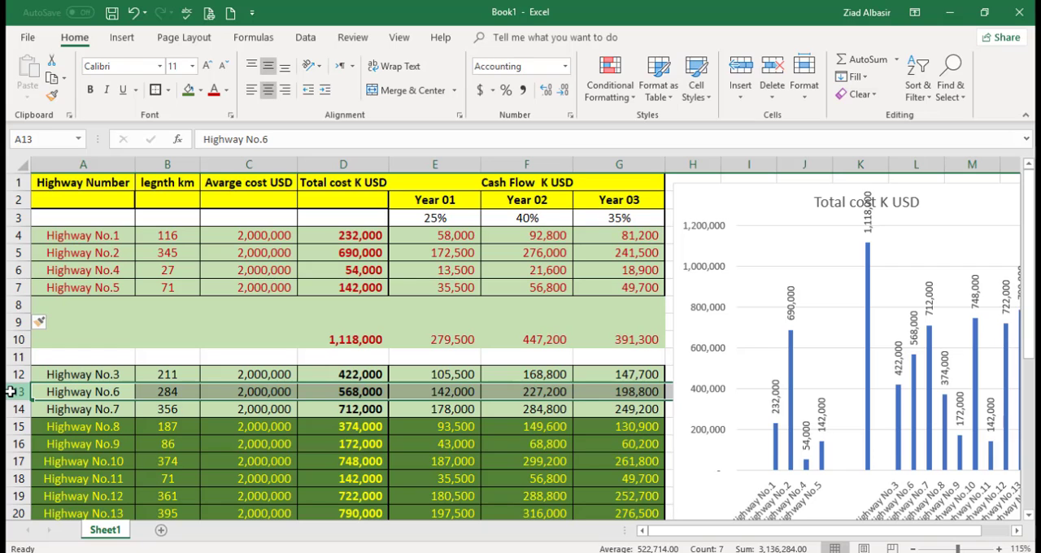
{"action": "key", "text": "ctrl+x"}
{"action": "left_click", "coordinate": [20, 305]}
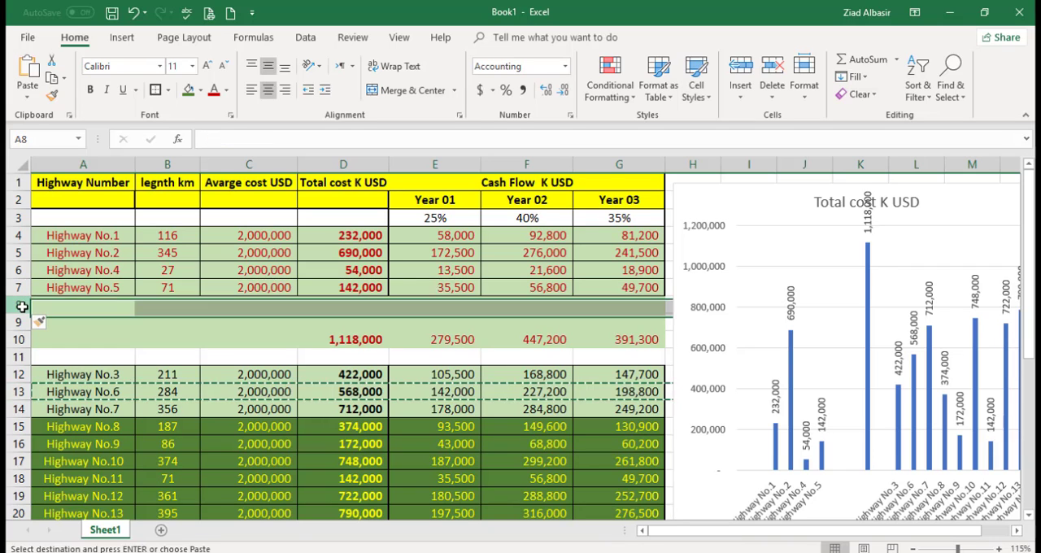
{"action": "key", "text": "ctrl+v"}
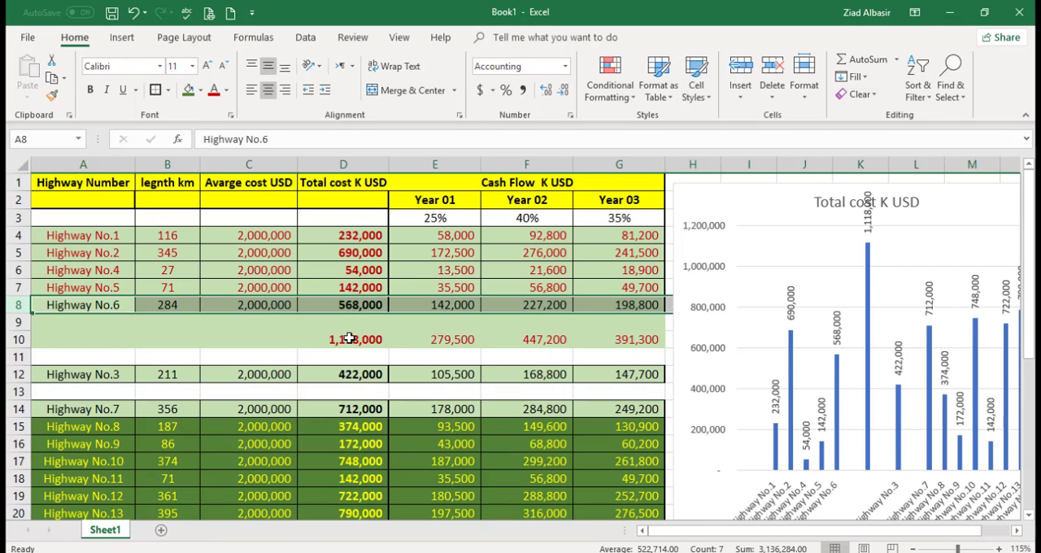
Step: Extend the total cost subtotal in D10 to =SUM(D4:D8), fill it across to Year 03, and review the yearly cash flow sums
{"action": "double_click", "coordinate": [348, 339]}
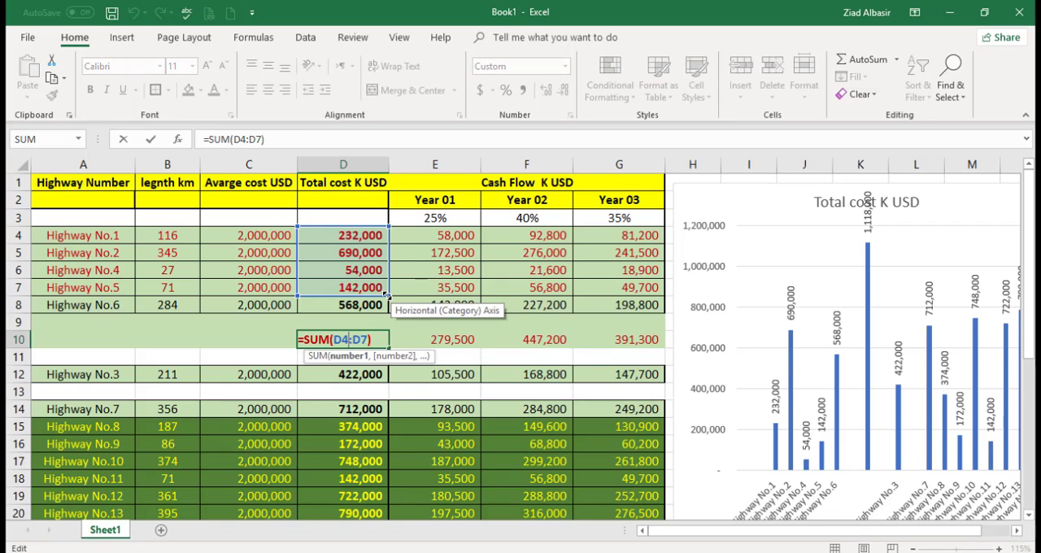
{"action": "left_click_drag", "start_coordinate": [389, 304], "coordinate": [395, 311]}
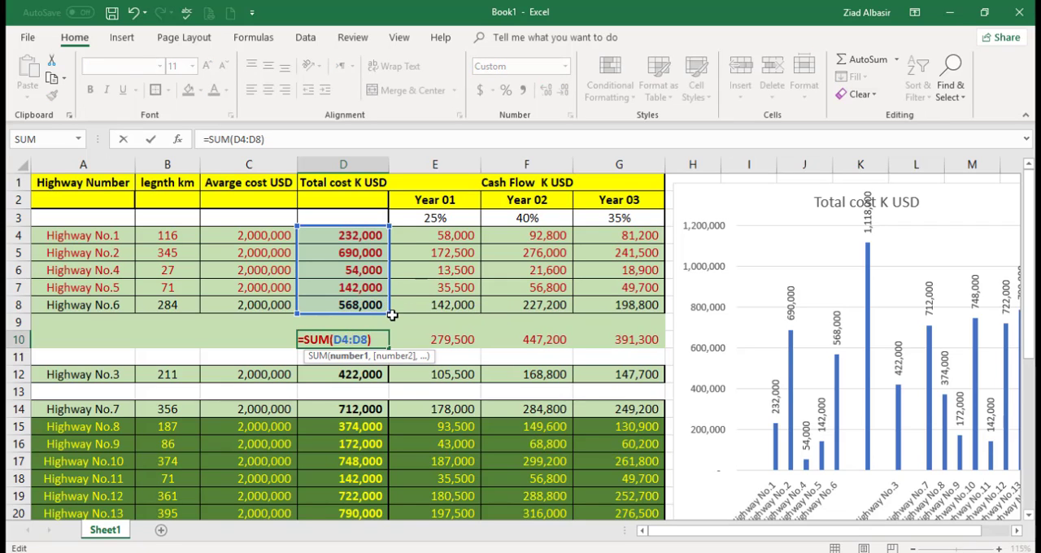
{"action": "key", "text": "Return"}
{"action": "left_click", "coordinate": [363, 342]}
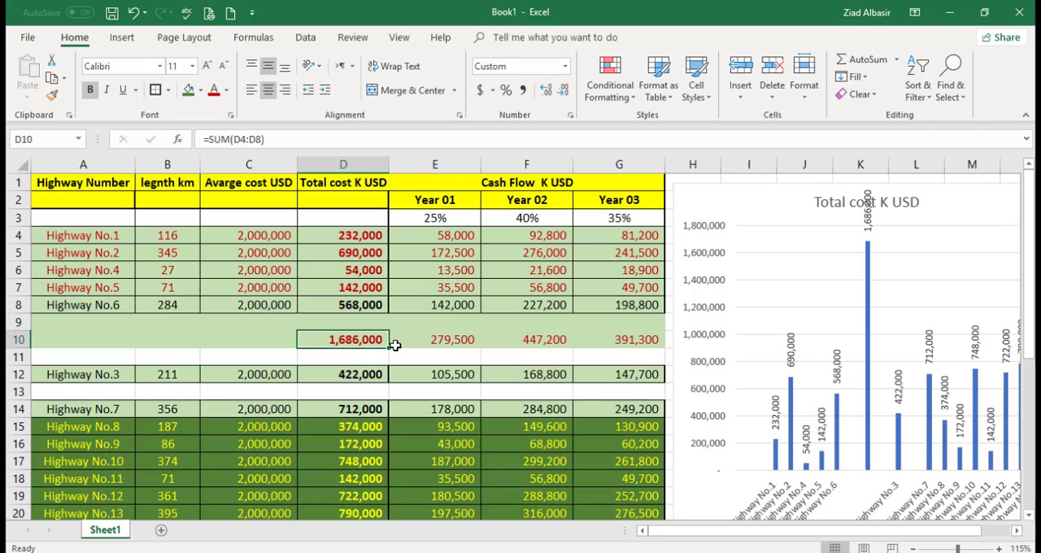
{"action": "left_click_drag", "start_coordinate": [389, 349], "coordinate": [665, 350]}
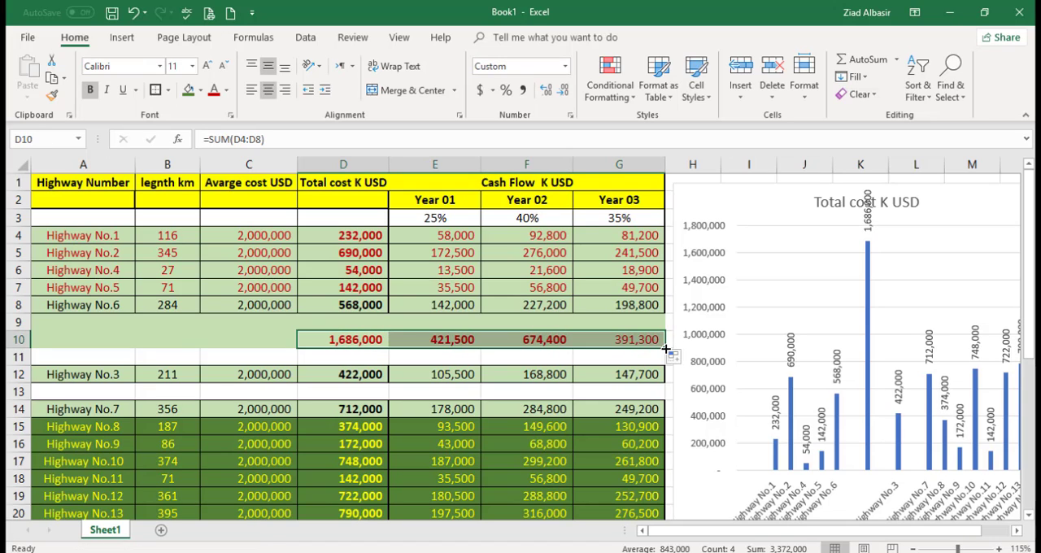
{"action": "left_click", "coordinate": [428, 336]}
{"action": "left_click_drag", "start_coordinate": [632, 339], "coordinate": [411, 332]}
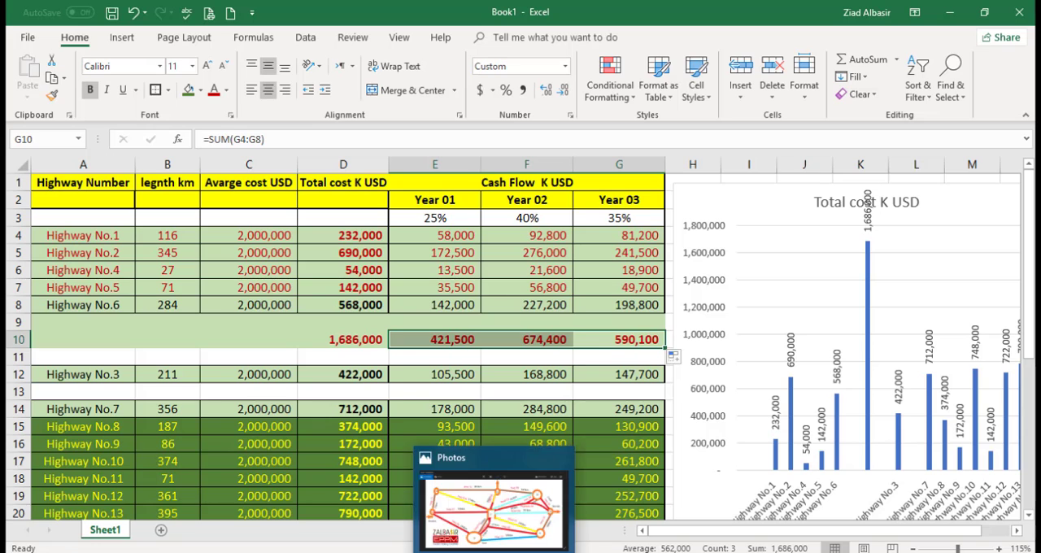
Step: Consult the road map in Photos, return to Excel and move the Highway No.7 row into blank row 9
{"action": "left_click", "coordinate": [505, 552]}
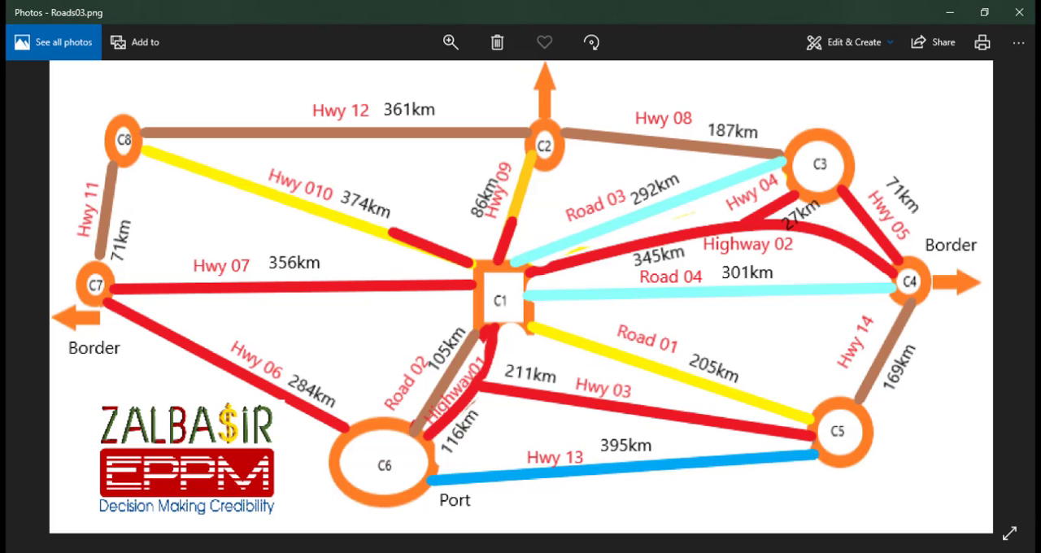
{"action": "left_click", "coordinate": [464, 500]}
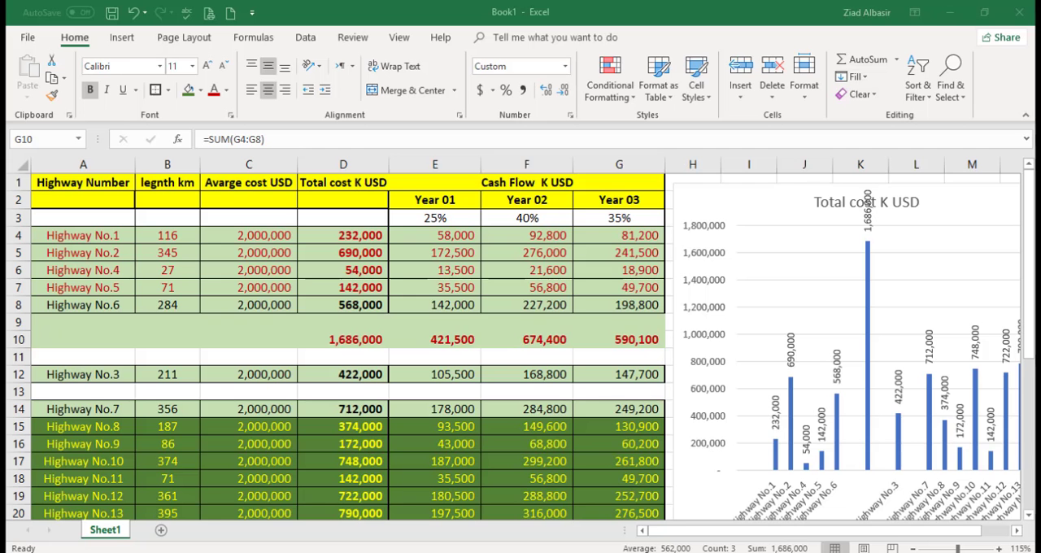
{"action": "left_click", "coordinate": [13, 409]}
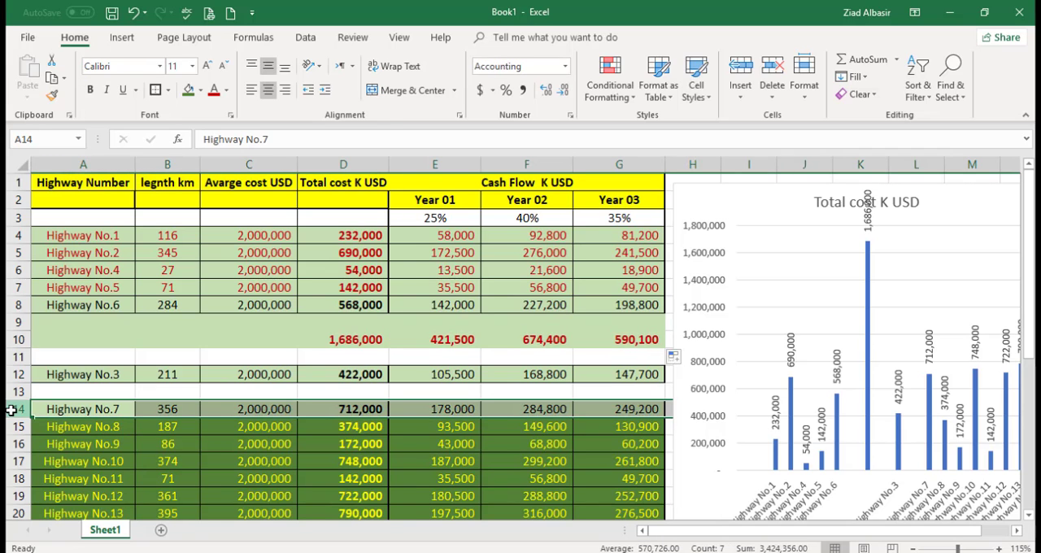
{"action": "key", "text": "ctrl+c"}
{"action": "left_click", "coordinate": [20, 319]}
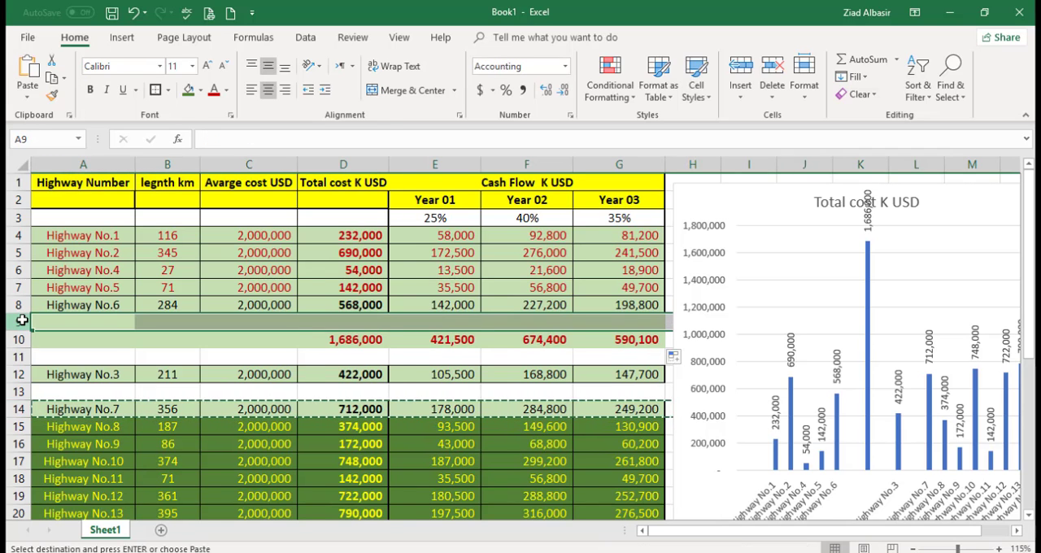
{"action": "key", "text": "Return"}
Step: Extend the total cost subtotal in D10 to =SUM(D4:D9), fill it across to Year 03, and review the sums
{"action": "double_click", "coordinate": [347, 341]}
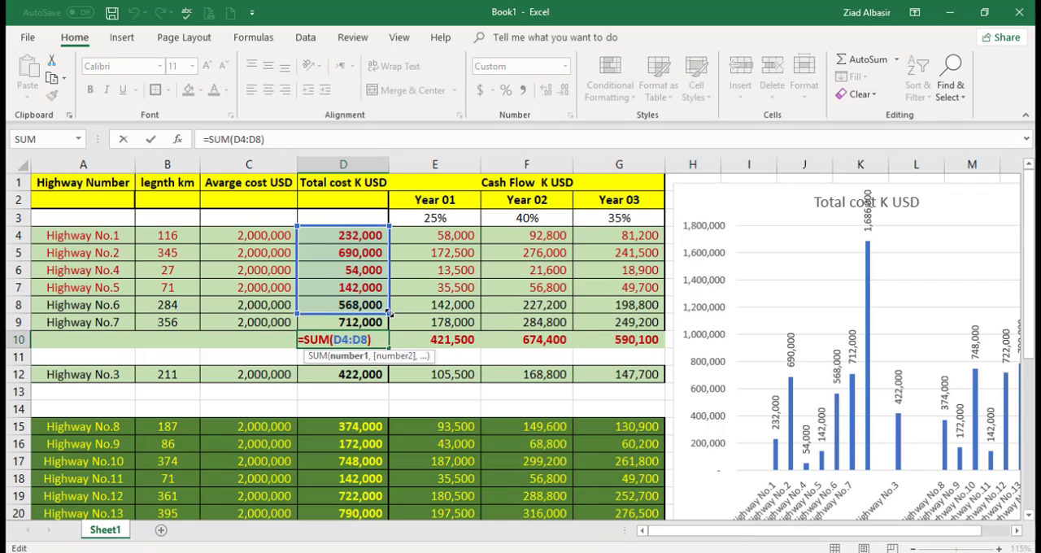
{"action": "left_click_drag", "start_coordinate": [389, 312], "coordinate": [392, 320]}
{"action": "key", "text": "Return"}
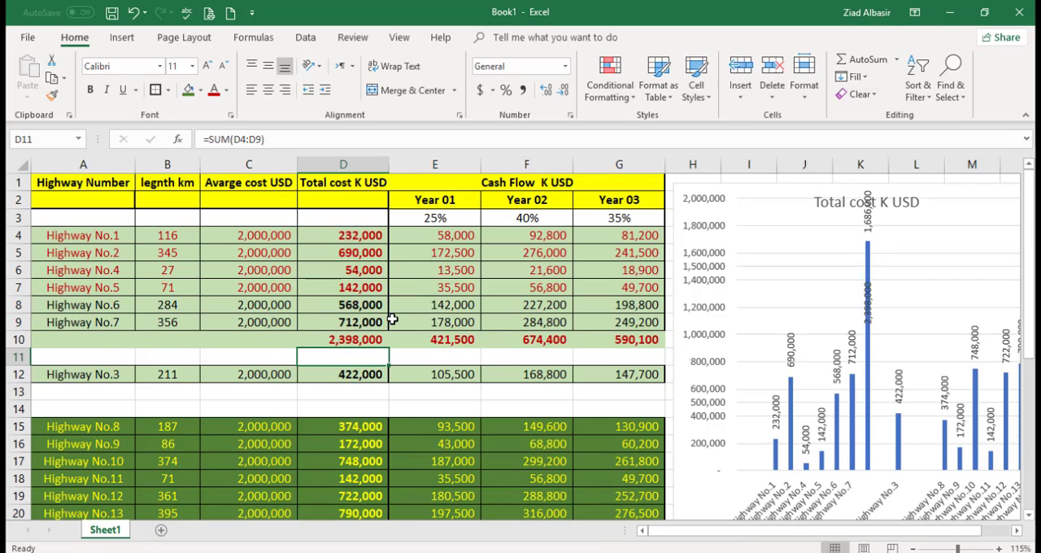
{"action": "left_click", "coordinate": [382, 346]}
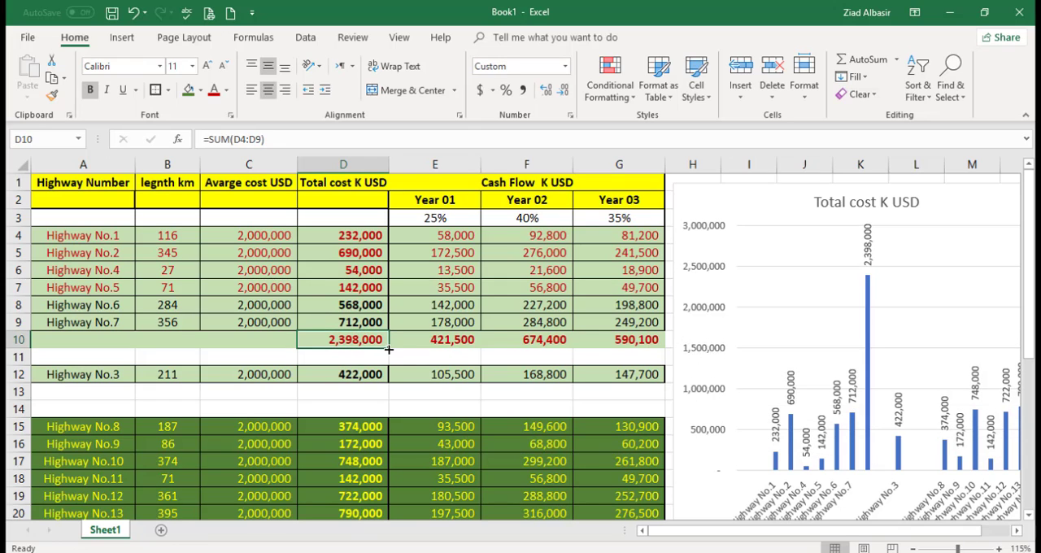
{"action": "left_click_drag", "start_coordinate": [388, 348], "coordinate": [630, 347]}
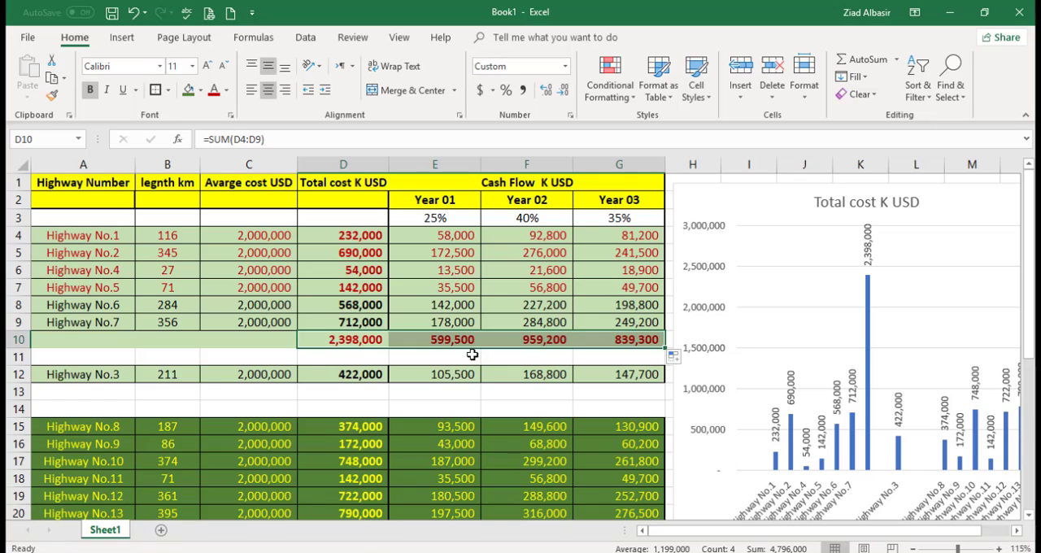
{"action": "left_click", "coordinate": [357, 340]}
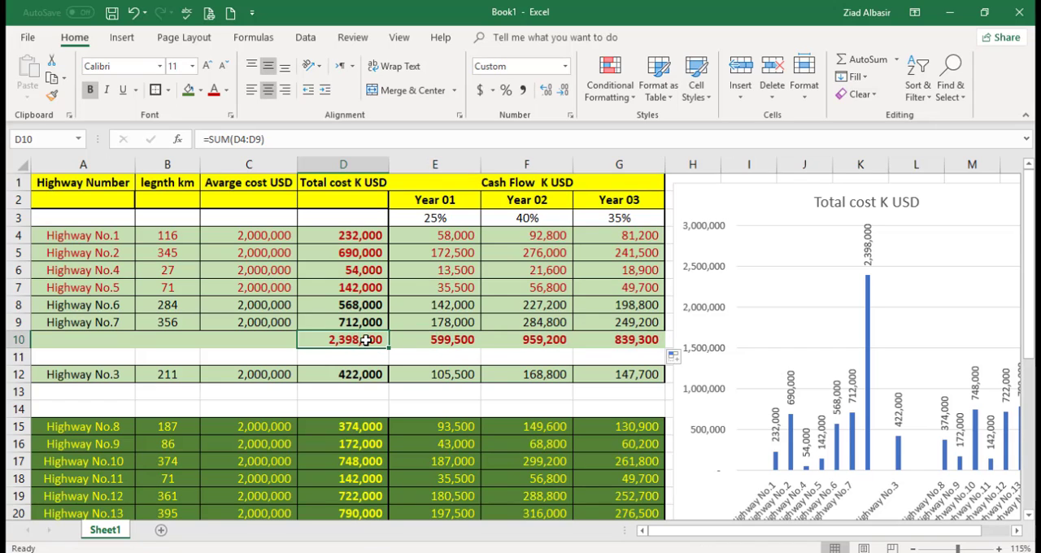
{"action": "left_click", "coordinate": [536, 338]}
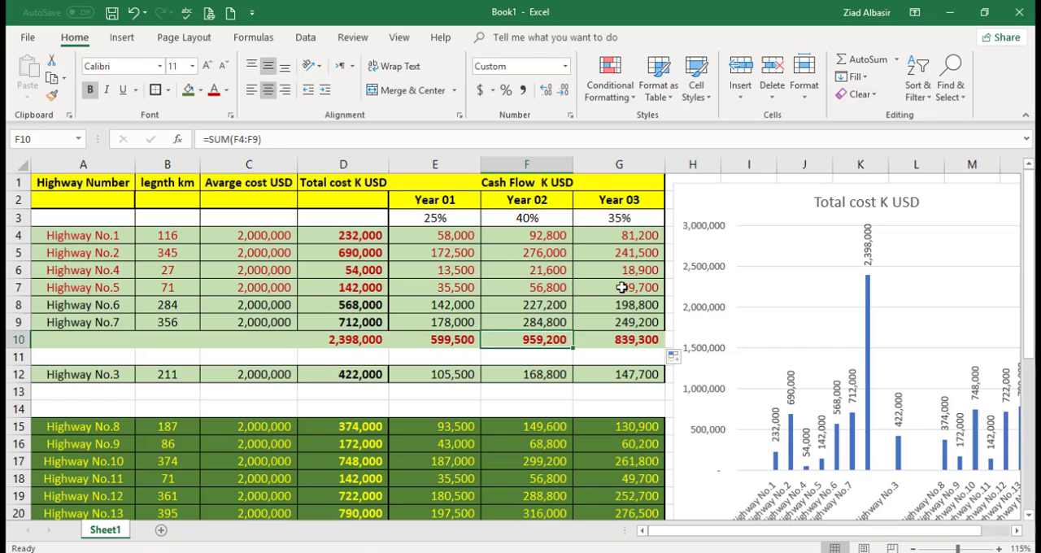
Step: Consult the road map in Photos to choose the next highways, and return to the Excel sheet
{"action": "left_click", "coordinate": [477, 552]}
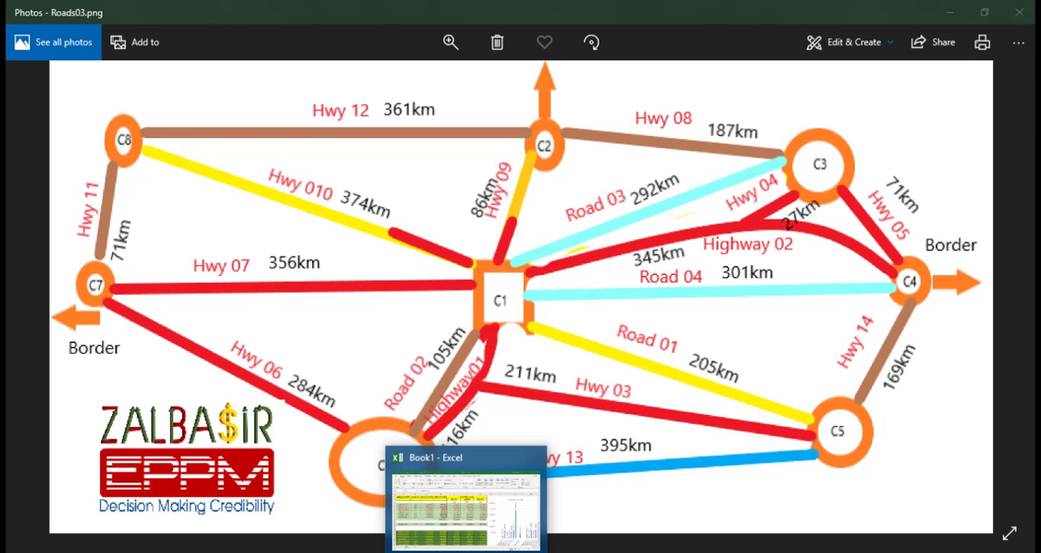
{"action": "left_click", "coordinate": [466, 552]}
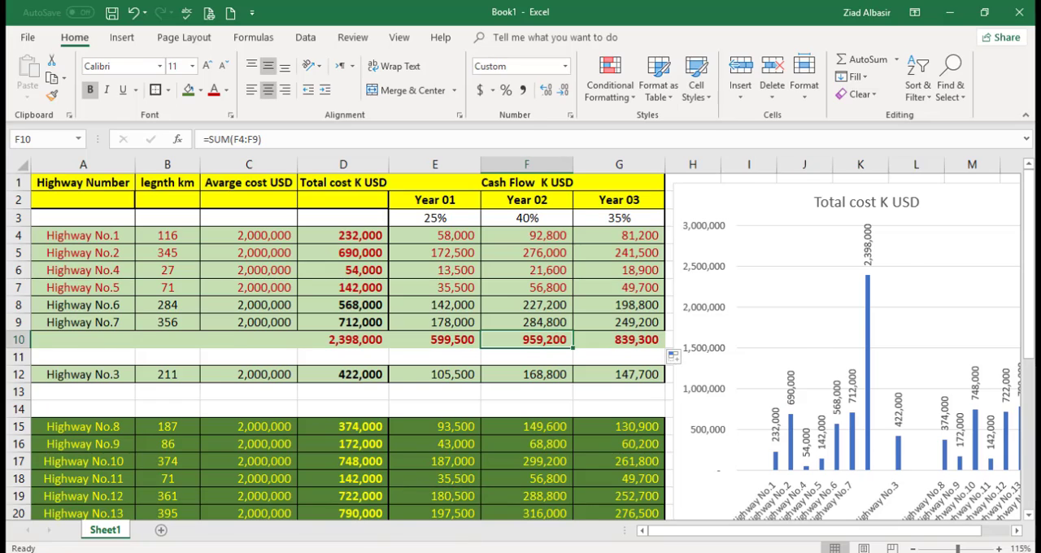
{"action": "left_click", "coordinate": [465, 552]}
{"action": "left_click", "coordinate": [465, 552]}
{"action": "left_click_drag", "start_coordinate": [13, 443], "coordinate": [20, 460]}
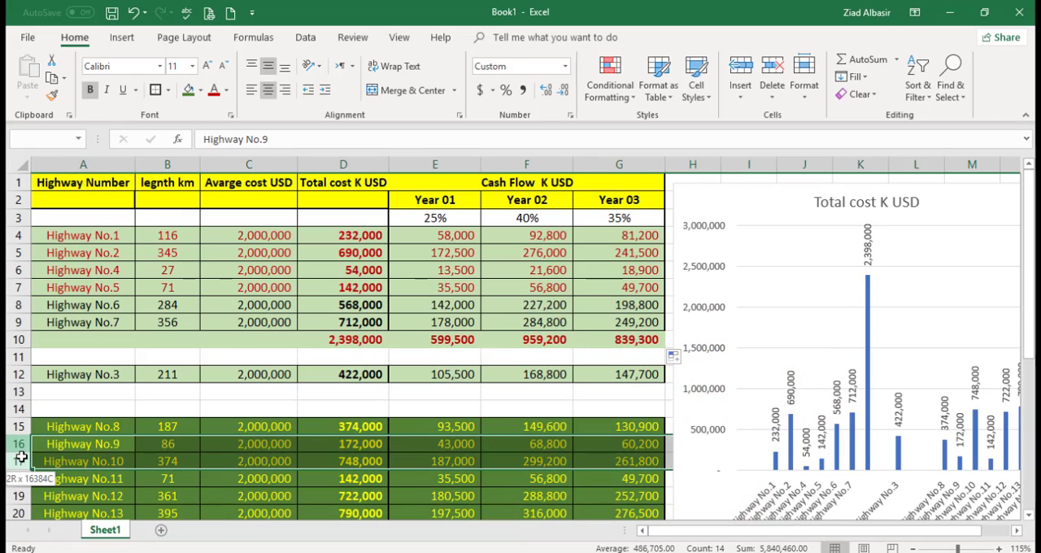
{"action": "key", "text": "ctrl+c"}
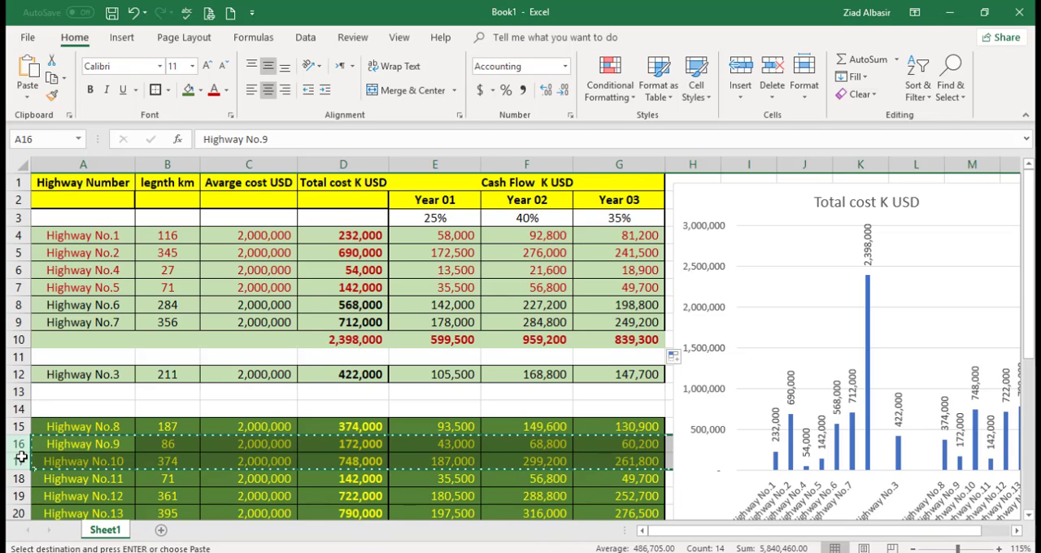
{"action": "key", "text": "Escape"}
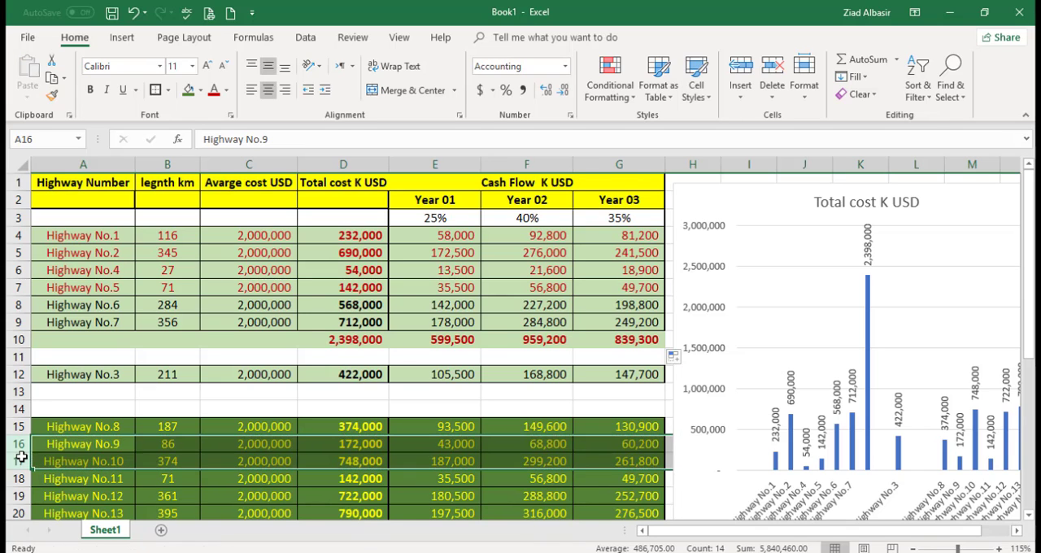
Step: Insert two blank rows between Highway No.7 and the subtotal row
{"action": "right_click", "coordinate": [18, 339]}
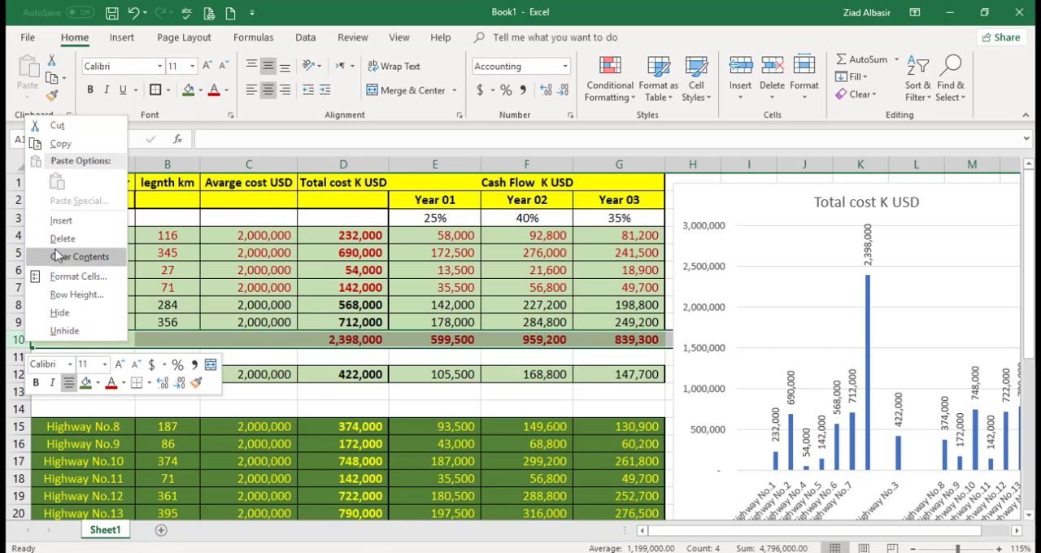
{"action": "left_click", "coordinate": [61, 222]}
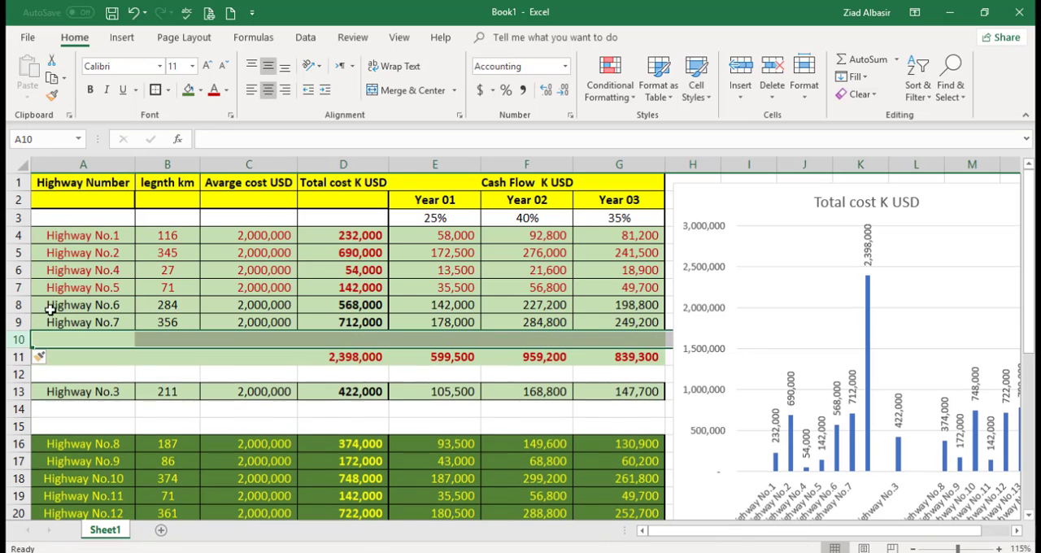
{"action": "right_click", "coordinate": [18, 339]}
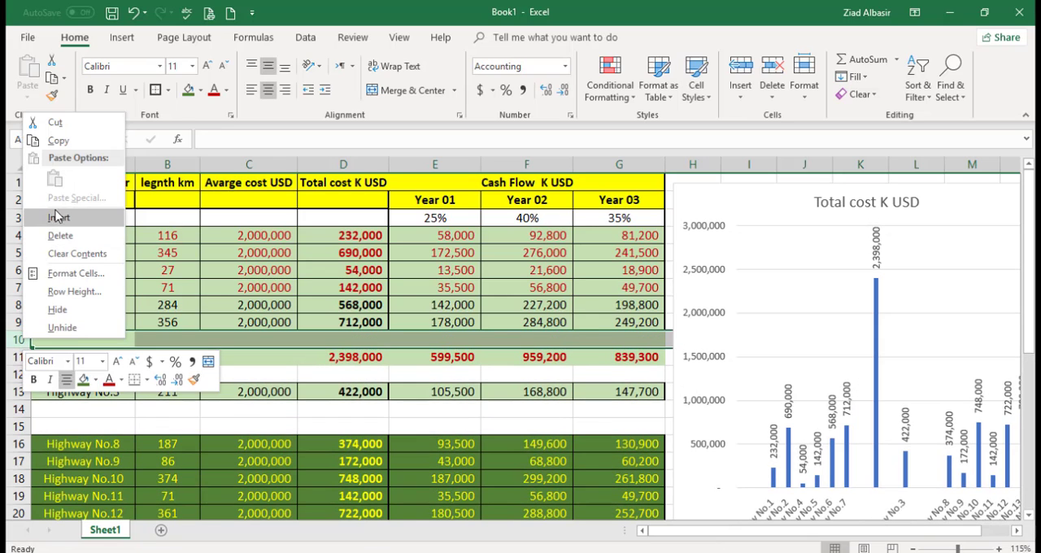
{"action": "left_click", "coordinate": [58, 217]}
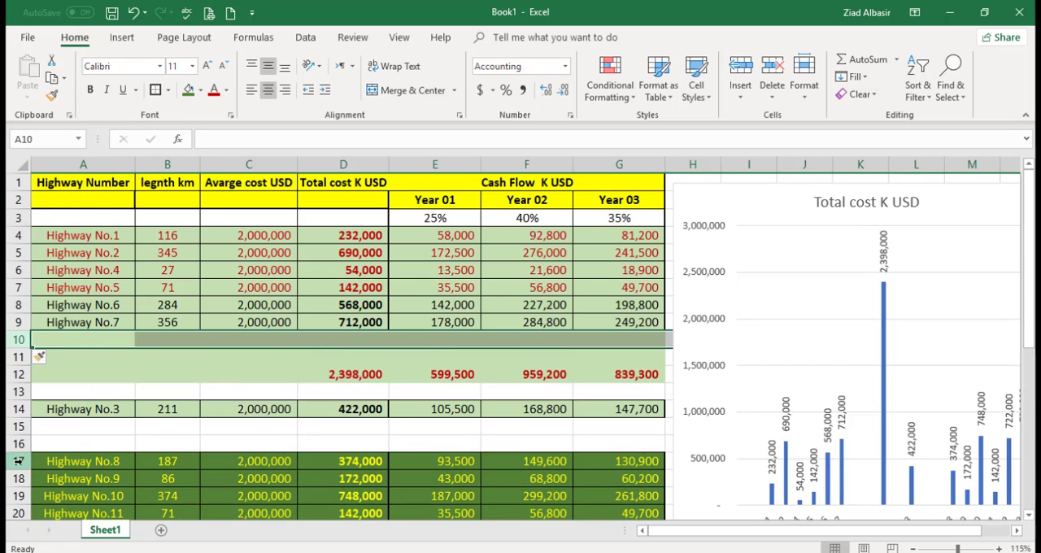
Step: Move the Highway No.9 and Highway No.10 rows into blank rows 10 and 11 above the subtotal
{"action": "left_click_drag", "start_coordinate": [20, 478], "coordinate": [24, 499]}
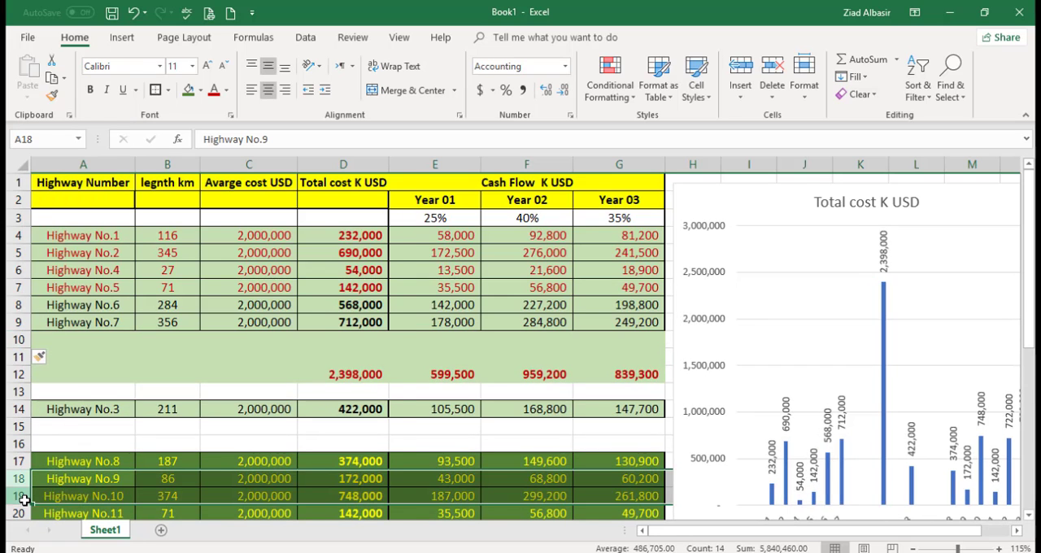
{"action": "key", "text": "ctrl+x"}
{"action": "left_click", "coordinate": [22, 341]}
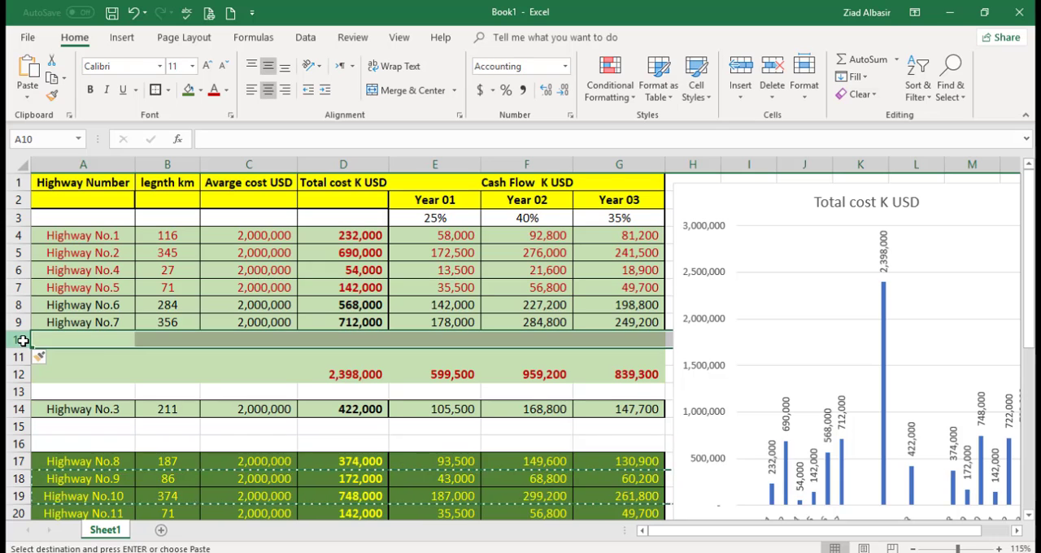
{"action": "key", "text": "ctrl+v"}
Step: Extend the total cost subtotal in D12 to =SUM(D4:D11), fill it across to Year 03, and review each sum
{"action": "left_click", "coordinate": [354, 370]}
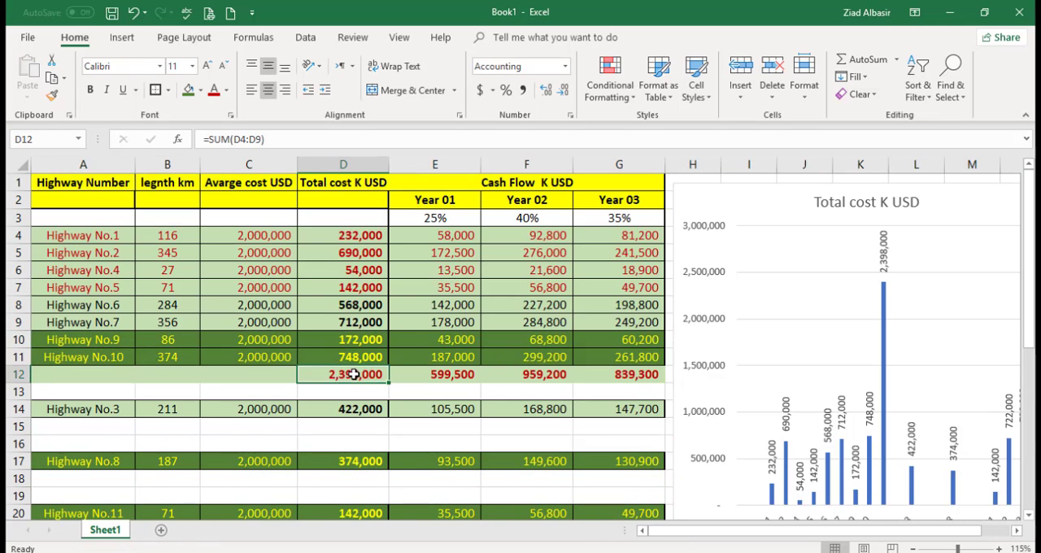
{"action": "double_click", "coordinate": [354, 372]}
{"action": "left_click_drag", "start_coordinate": [388, 329], "coordinate": [388, 364]}
{"action": "key", "text": "Return"}
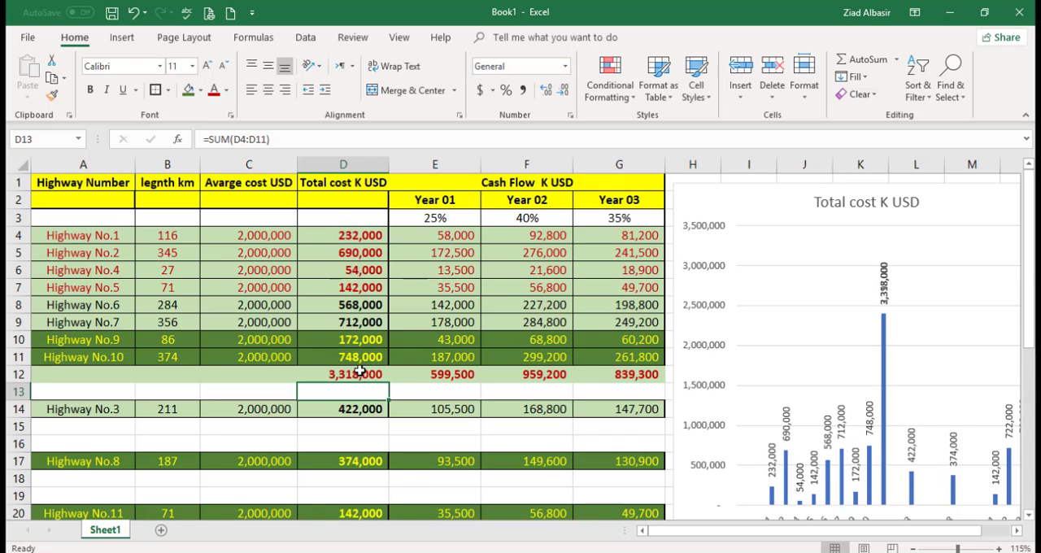
{"action": "left_click", "coordinate": [359, 375]}
{"action": "left_click_drag", "start_coordinate": [391, 386], "coordinate": [622, 390]}
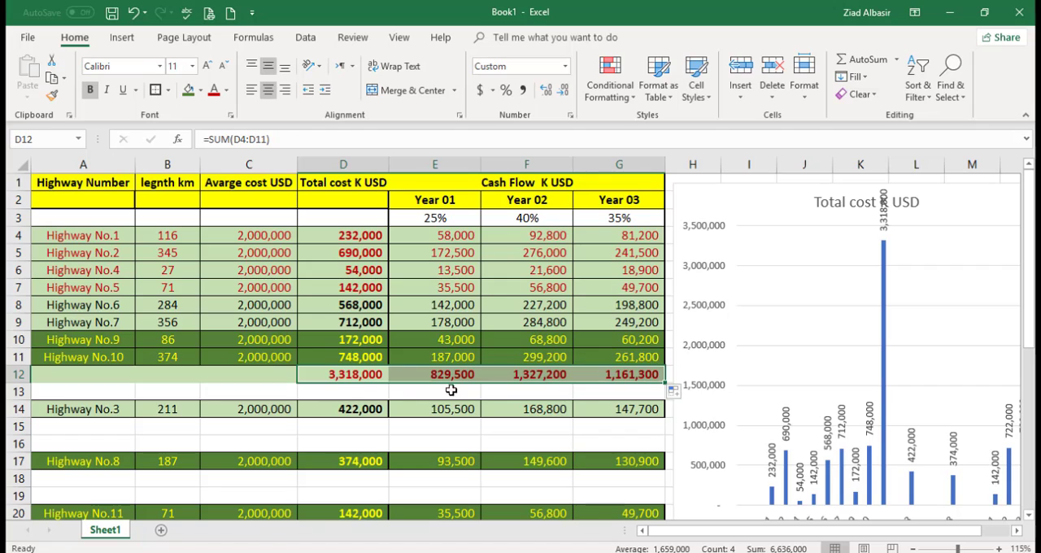
{"action": "left_click", "coordinate": [351, 374]}
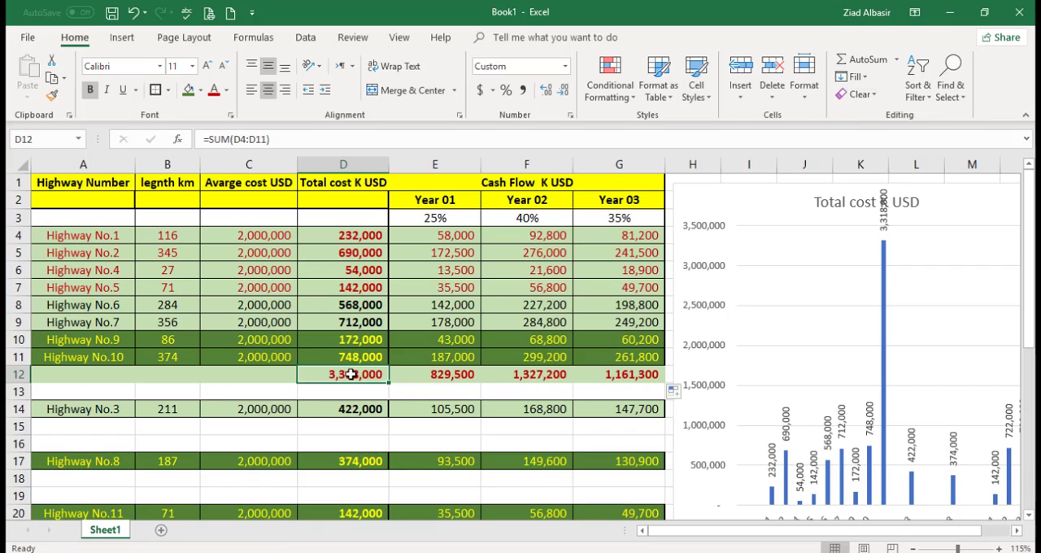
{"action": "left_click", "coordinate": [432, 373]}
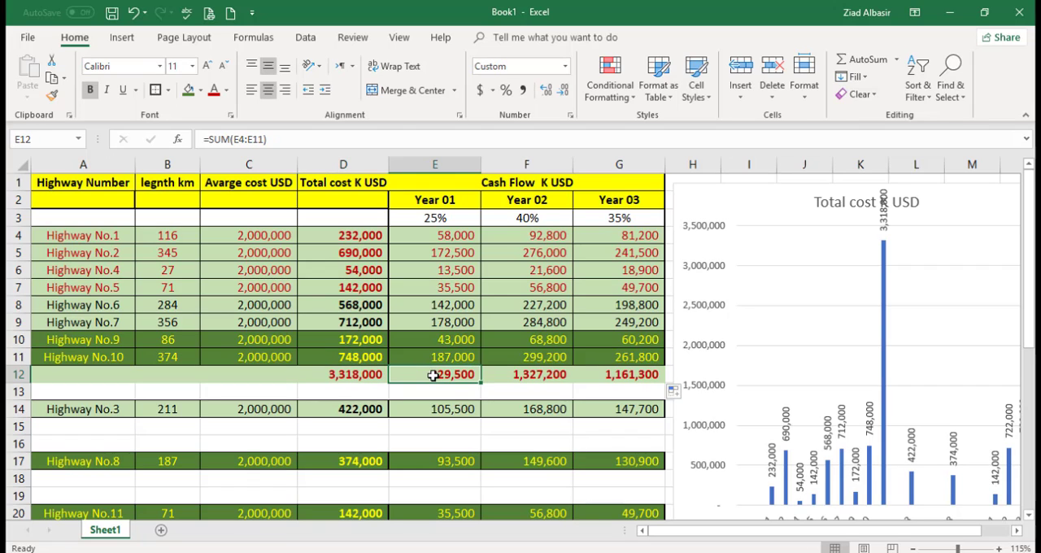
{"action": "left_click", "coordinate": [538, 375]}
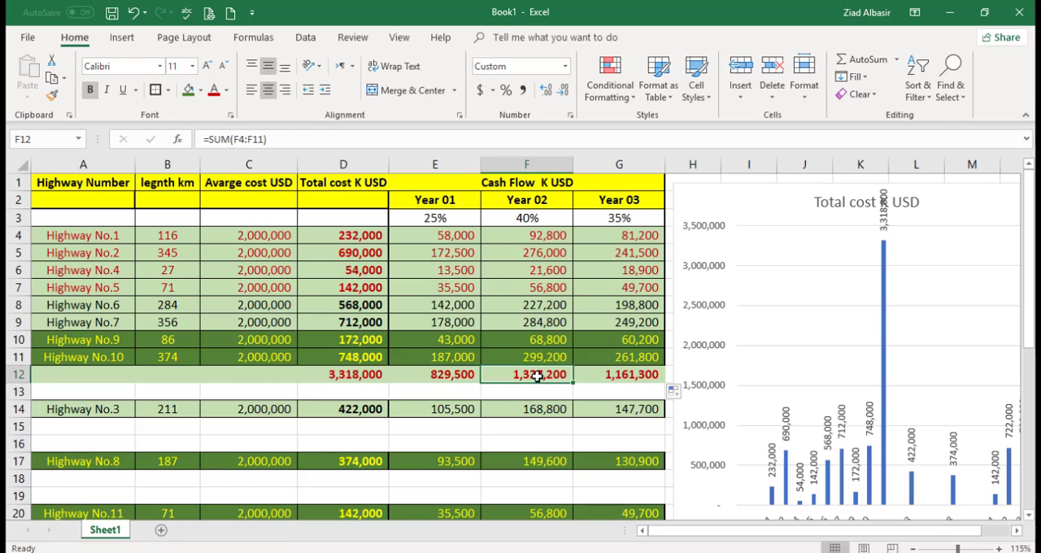
{"action": "left_click_drag", "start_coordinate": [605, 379], "coordinate": [440, 378]}
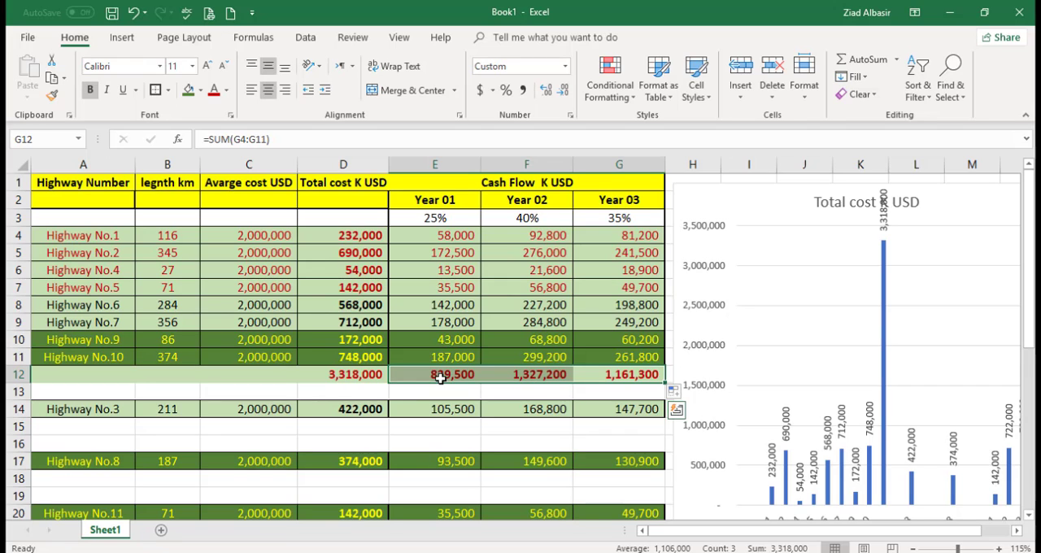
Step: Examine the total cost formula of Highway No.9 and the costs and yearly cash flows of Highways No.9 and No.10
{"action": "left_click_drag", "start_coordinate": [350, 342], "coordinate": [350, 354]}
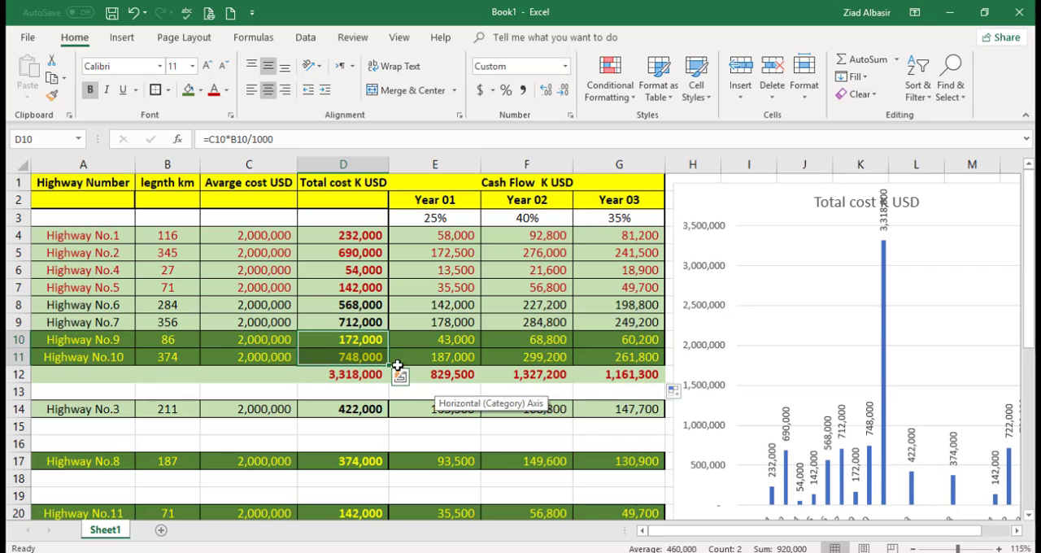
{"action": "double_click", "coordinate": [345, 339]}
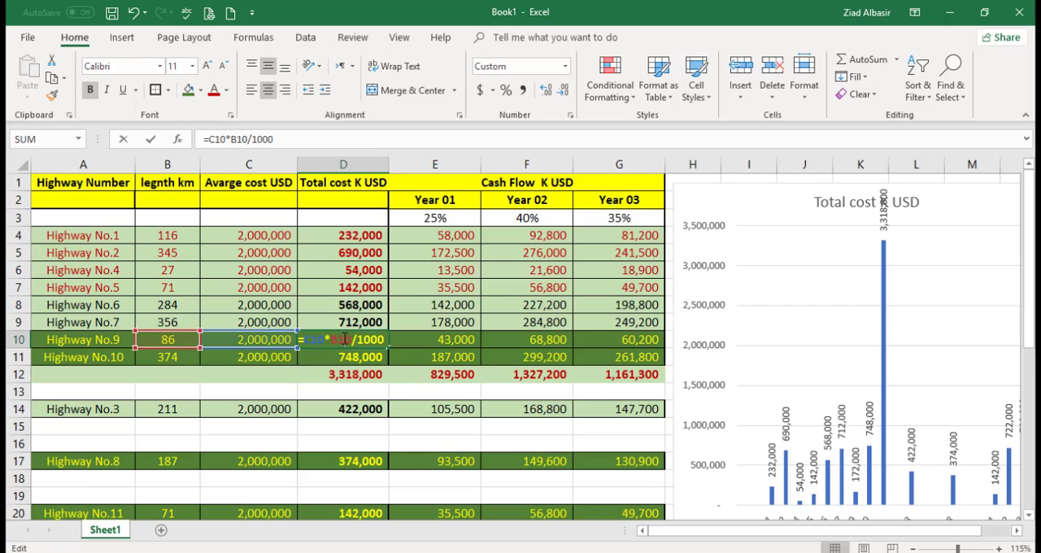
{"action": "key", "text": "Return"}
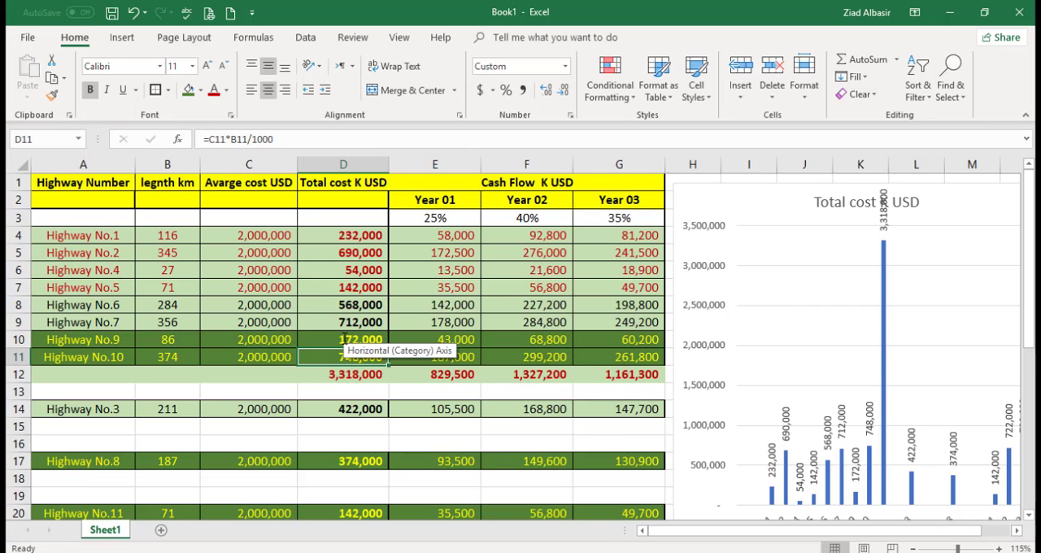
{"action": "left_click_drag", "start_coordinate": [343, 338], "coordinate": [342, 356]}
{"action": "left_click_drag", "start_coordinate": [393, 368], "coordinate": [639, 356]}
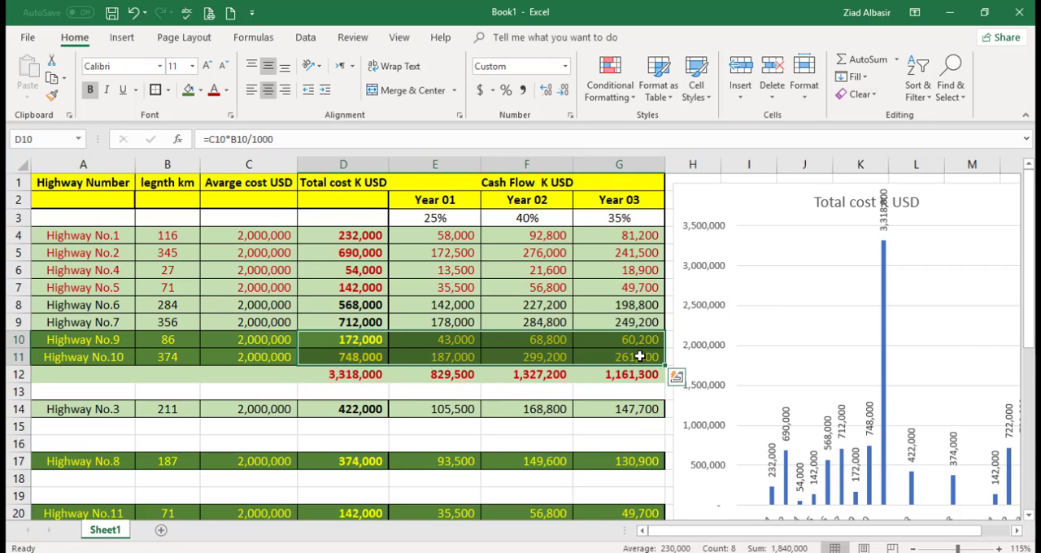
{"action": "left_click", "coordinate": [349, 356]}
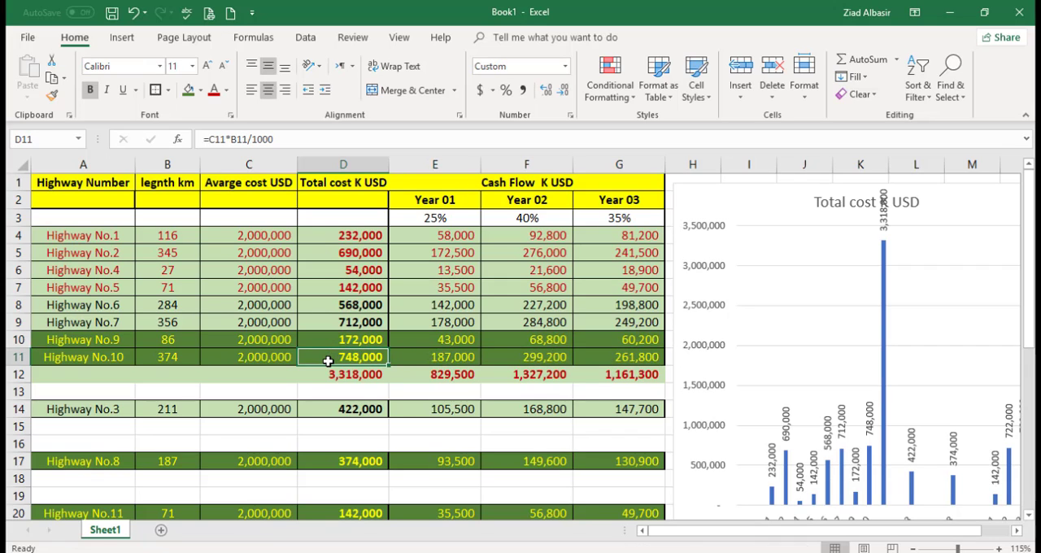
{"action": "left_click", "coordinate": [208, 139]}
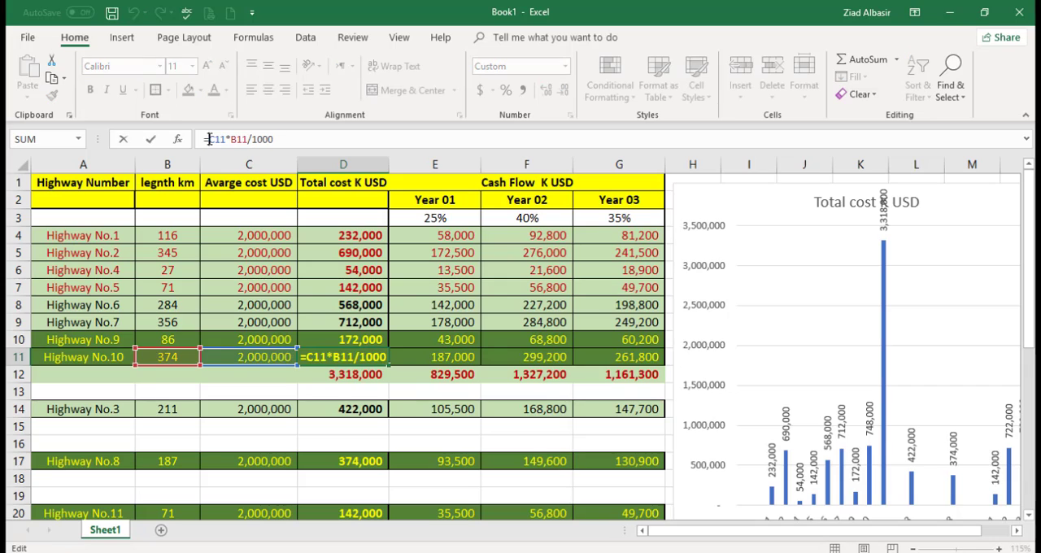
{"action": "key", "text": "Delete"}
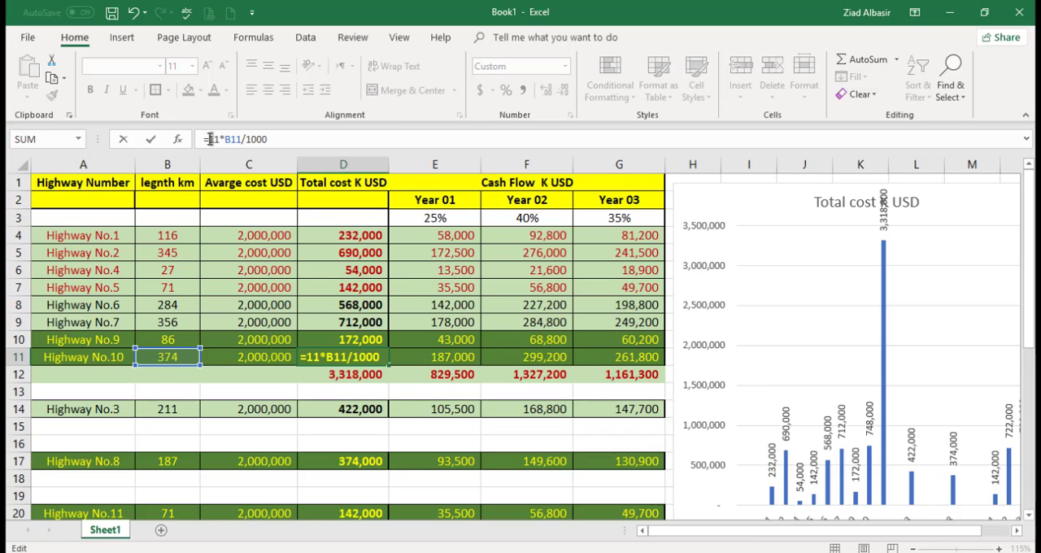
{"action": "type", "text": "0."}
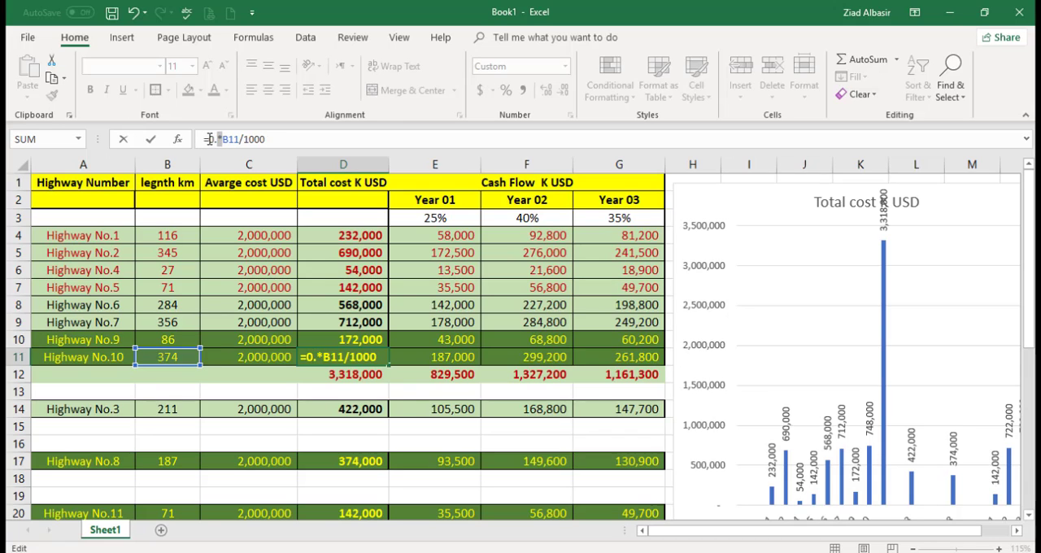
{"action": "type", "text": "50"}
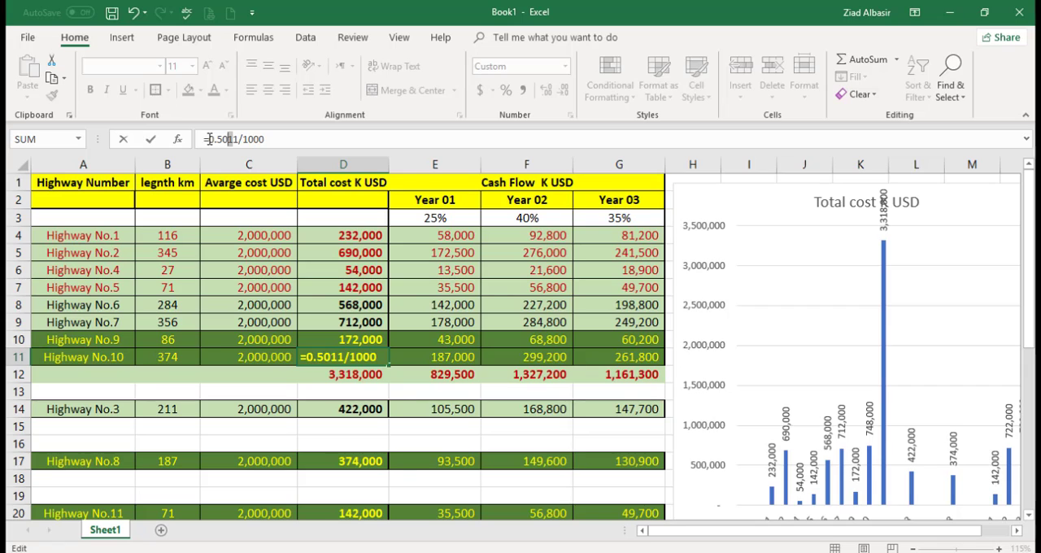
{"action": "key", "text": "Escape"}
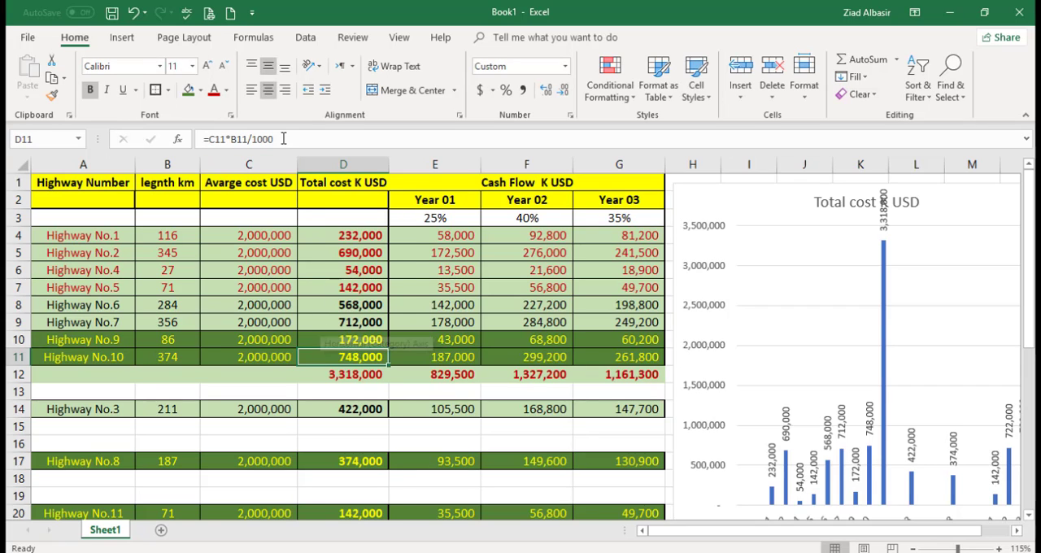
Step: Halve Highway No.10's total cost by changing the formula in D11 to =(C11*B11/1000)*0.5
{"action": "left_click", "coordinate": [283, 139]}
{"action": "type", "text": ")"}
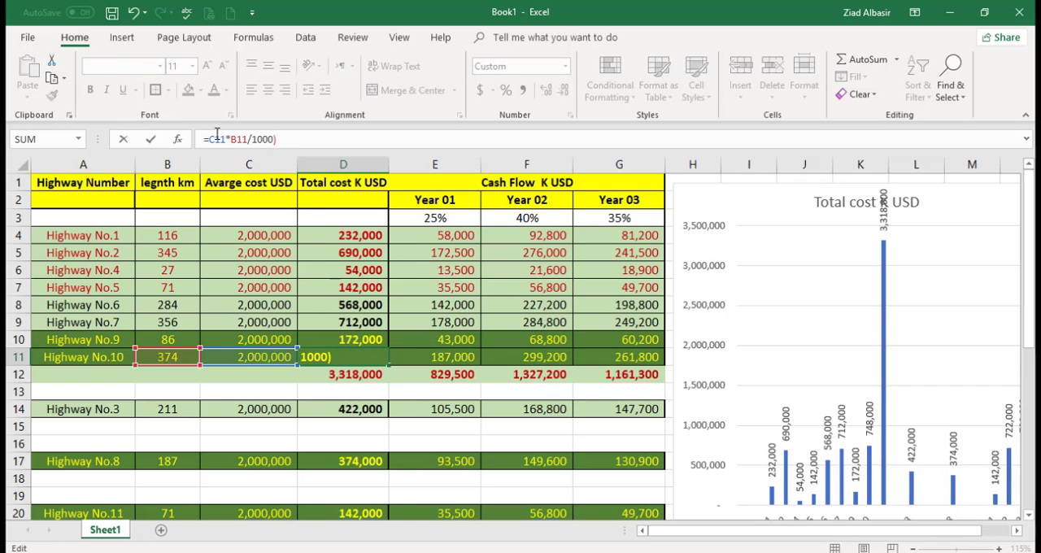
{"action": "left_click", "coordinate": [209, 139]}
{"action": "type", "text": "("}
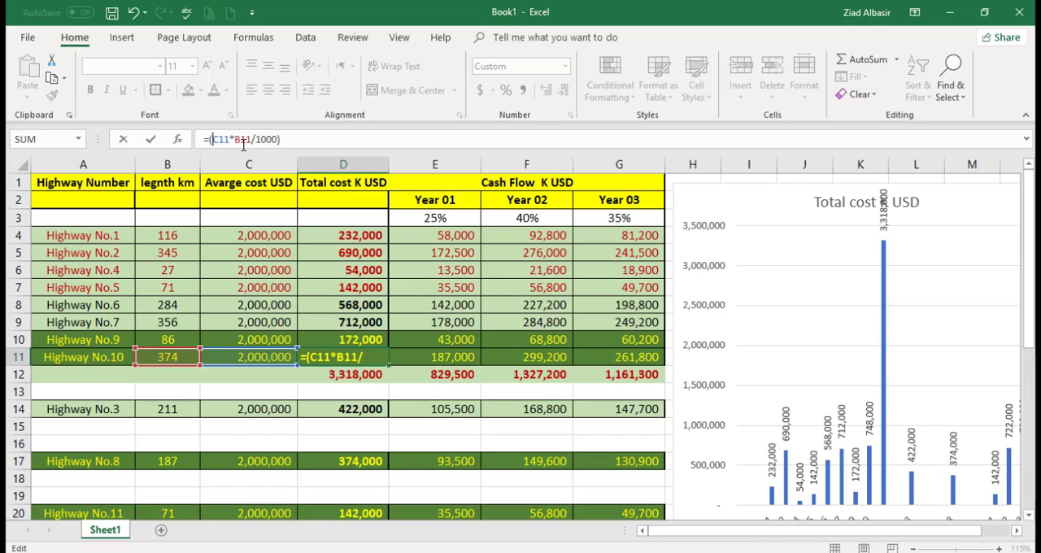
{"action": "left_click", "coordinate": [298, 139]}
{"action": "type", "text": "*."}
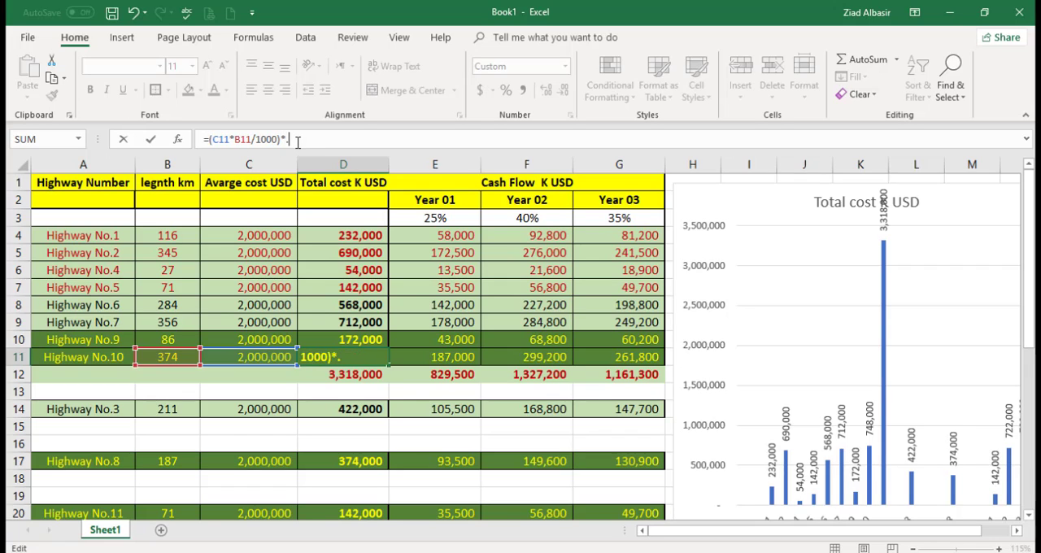
{"action": "key", "text": "BackSpace"}
{"action": "type", "text": "0.5"}
{"action": "key", "text": "Return"}
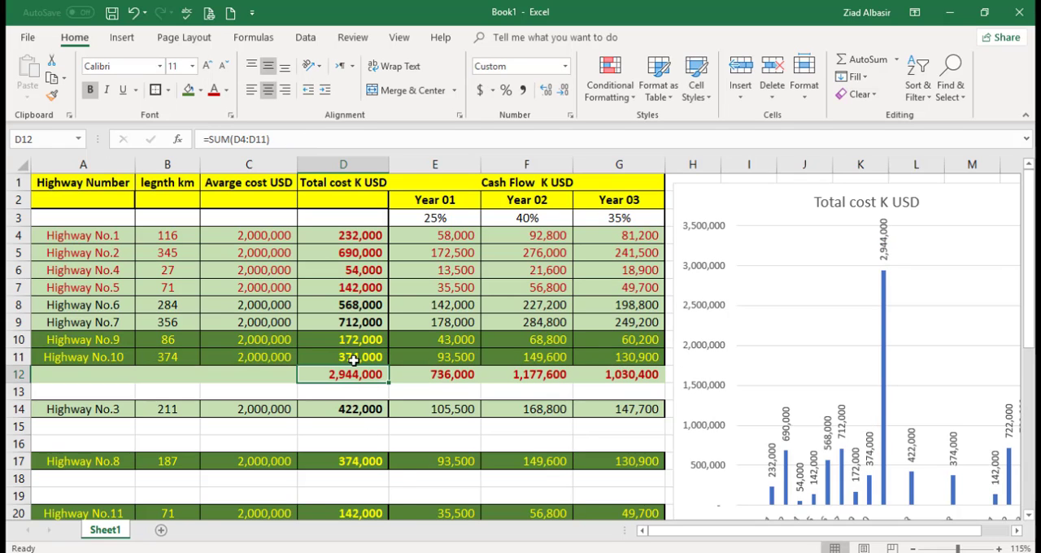
Step: Halve Highway No.9's total cost by changing the formula in D10 to =(C10*B10/1000)*0.50
{"action": "left_click", "coordinate": [350, 340]}
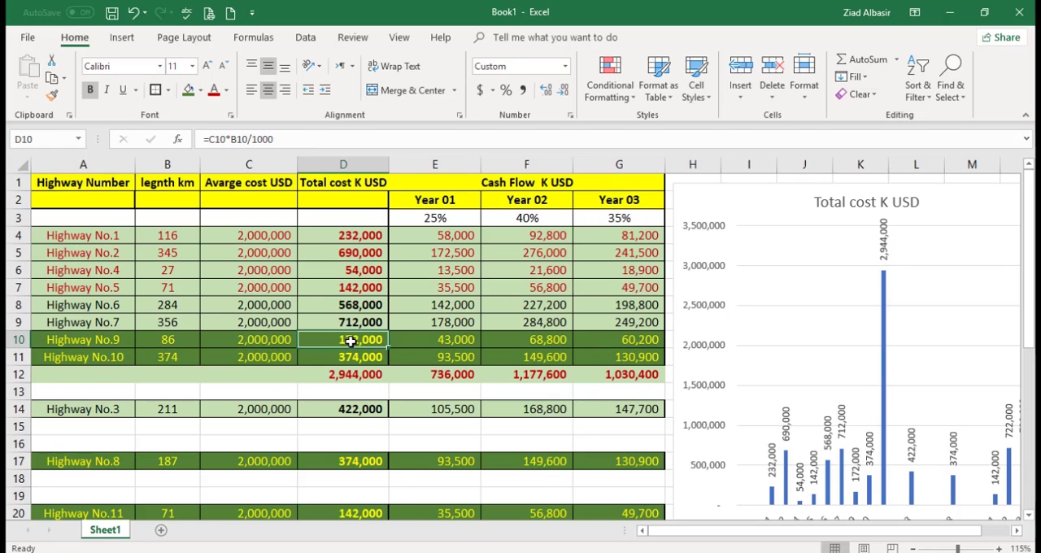
{"action": "left_click", "coordinate": [286, 135]}
{"action": "type", "text": ")"}
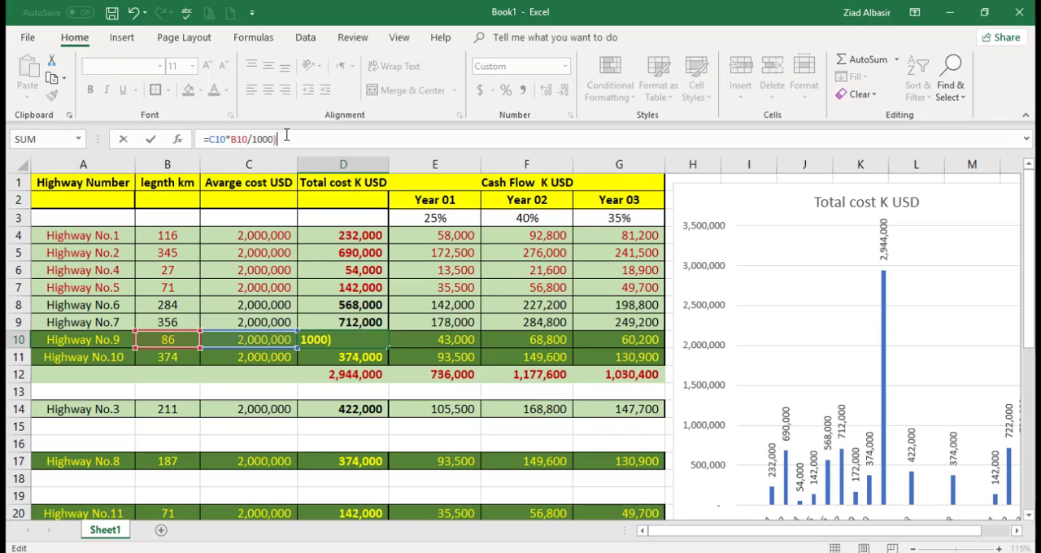
{"action": "left_click", "coordinate": [210, 139]}
{"action": "type", "text": "("}
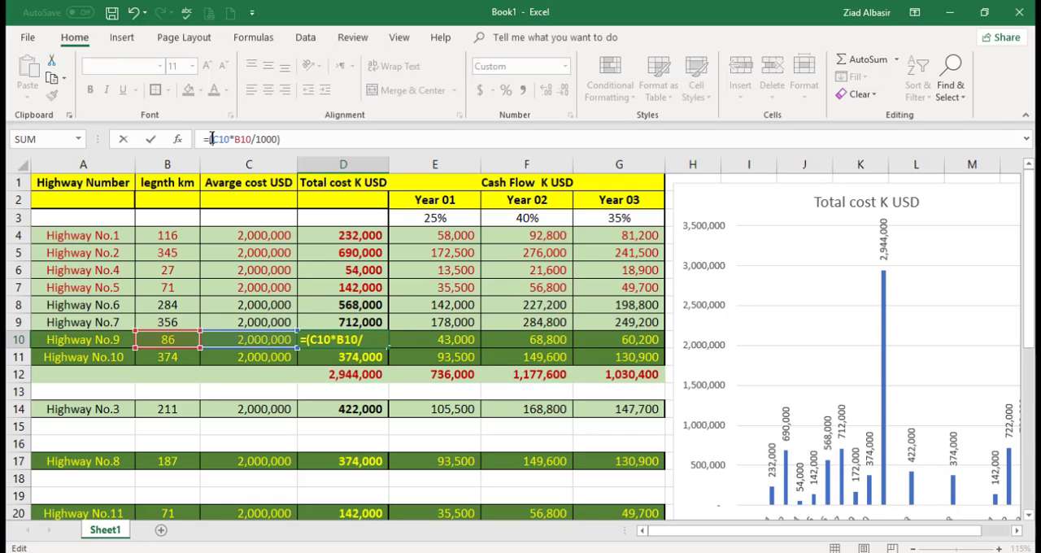
{"action": "type", "text": "*"}
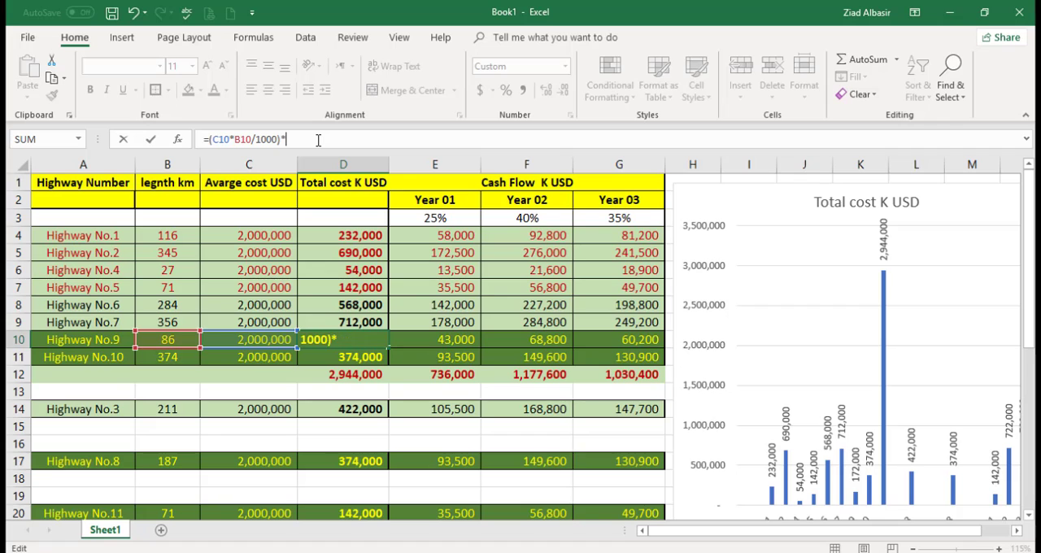
{"action": "type", "text": "0.50"}
{"action": "key", "text": "Return"}
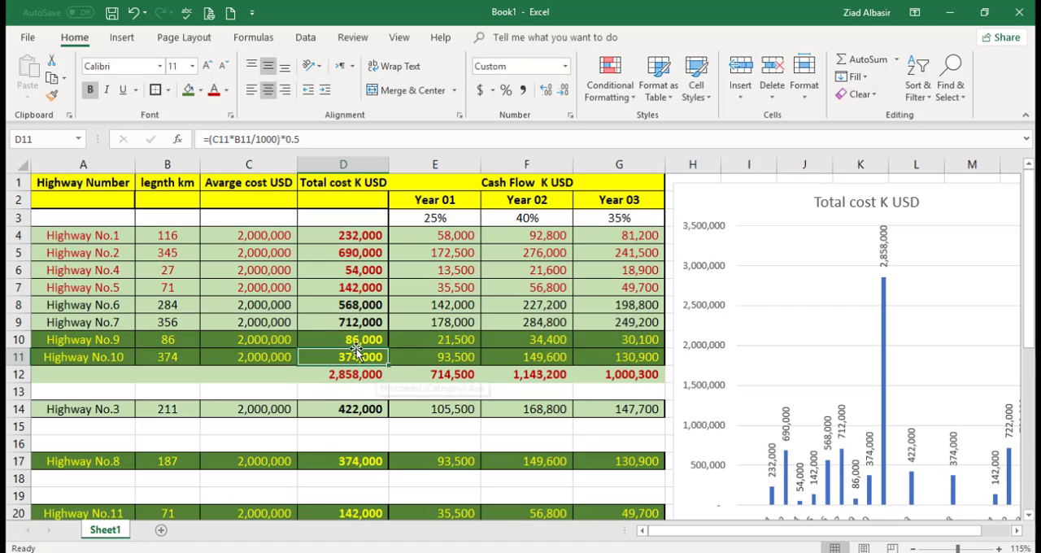
Step: Review the halved costs of Highways No.9 and No.10 and the row 12 subtotals for total cost and each year's cash flow
{"action": "left_click_drag", "start_coordinate": [355, 340], "coordinate": [353, 366]}
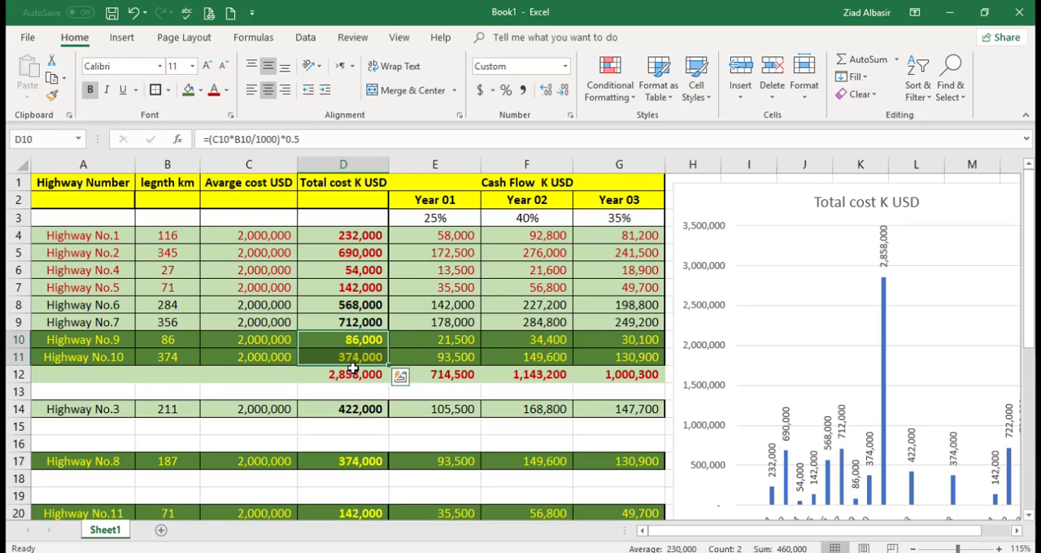
{"action": "left_click", "coordinate": [352, 376]}
{"action": "left_click", "coordinate": [431, 378]}
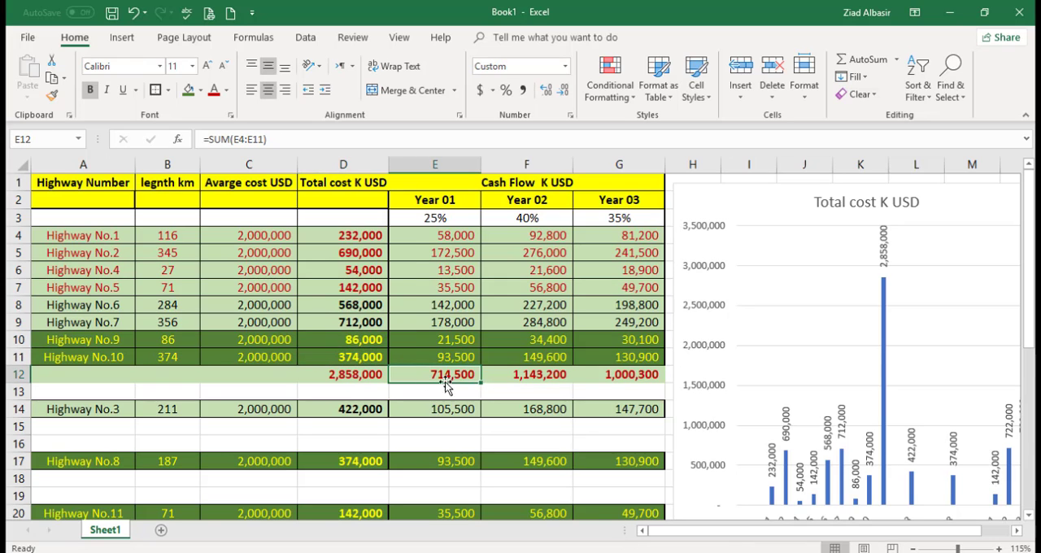
{"action": "left_click", "coordinate": [510, 375]}
{"action": "left_click_drag", "start_coordinate": [628, 377], "coordinate": [453, 376]}
{"action": "left_click", "coordinate": [435, 372]}
{"action": "left_click", "coordinate": [523, 377]}
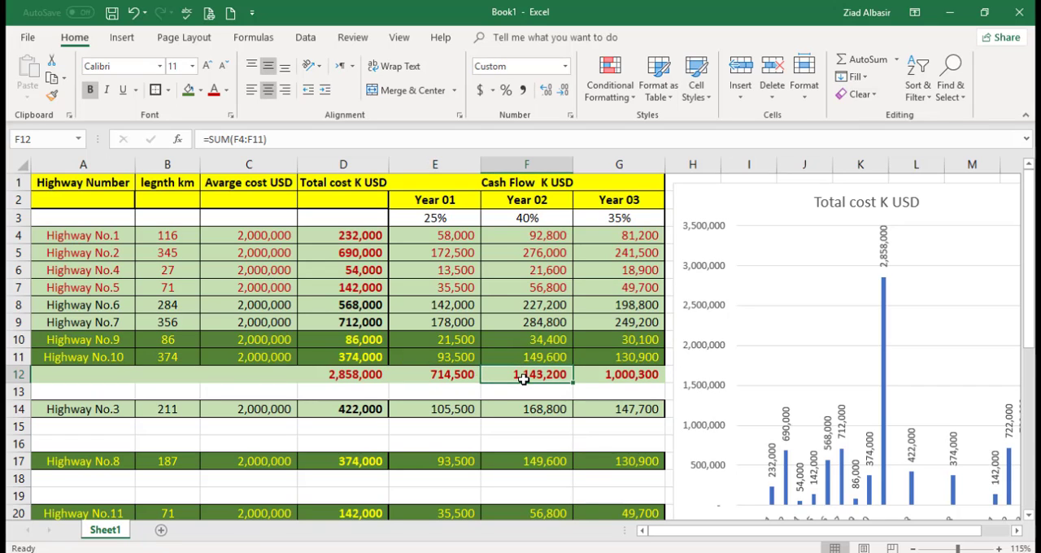
{"action": "left_click", "coordinate": [609, 374]}
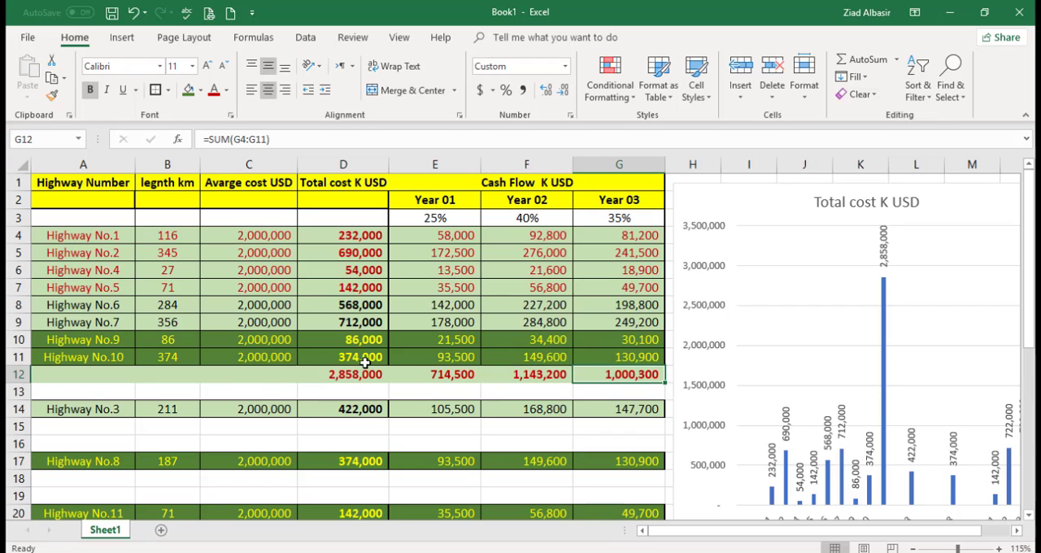
{"action": "left_click_drag", "start_coordinate": [621, 374], "coordinate": [346, 375]}
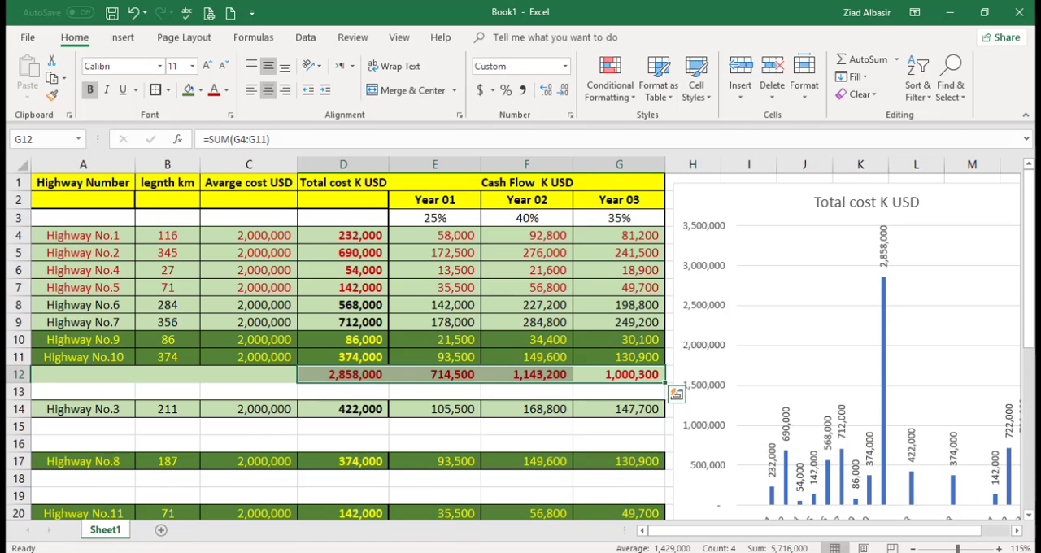
Step: Switch between the Roads03.png map in Photos and the Excel sheet to compare the highway routes with the grouped rows and subtotals
{"action": "key", "text": "alt+Tab"}
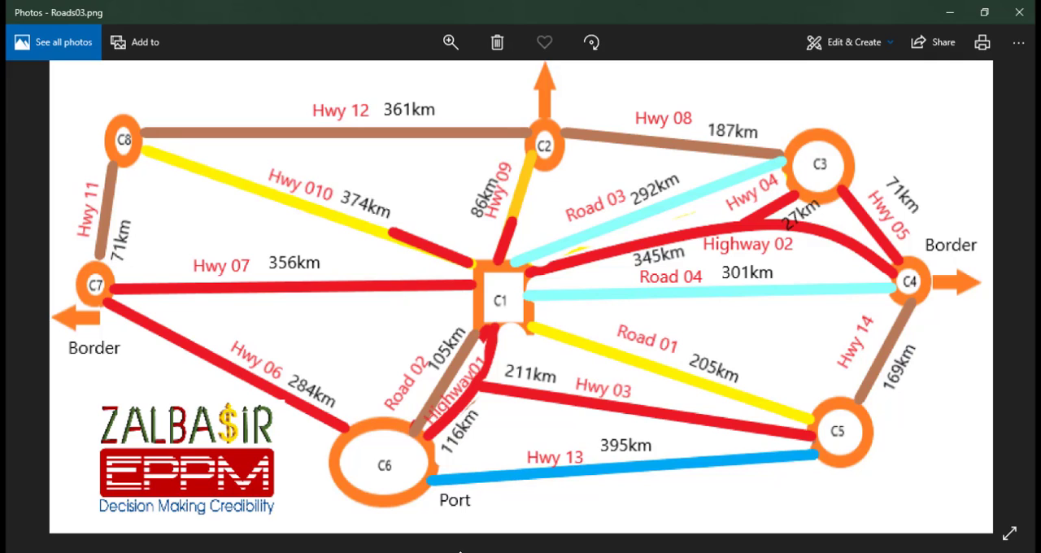
{"action": "left_click", "coordinate": [490, 552]}
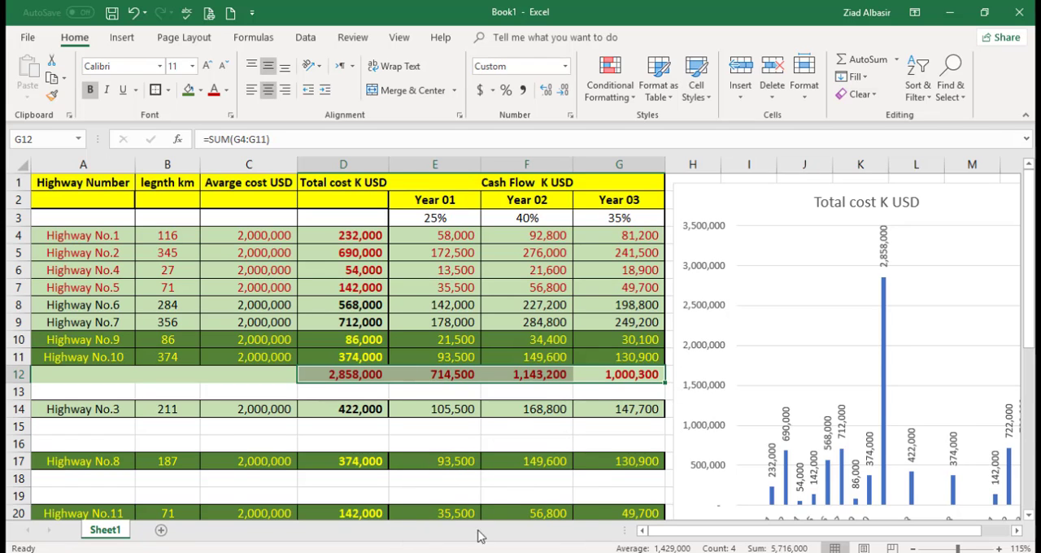
{"action": "left_click", "coordinate": [529, 552]}
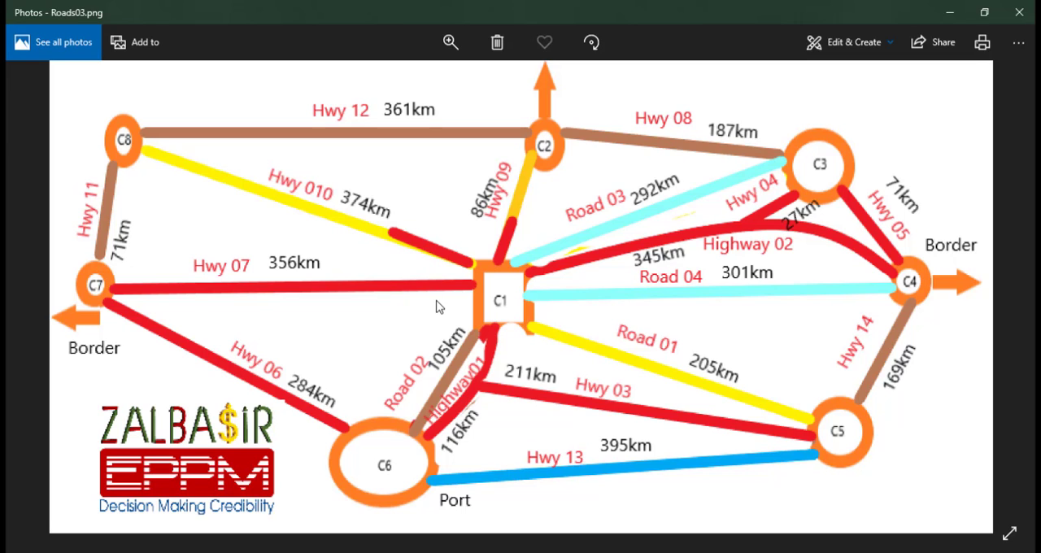
{"action": "key", "text": "alt+Tab"}
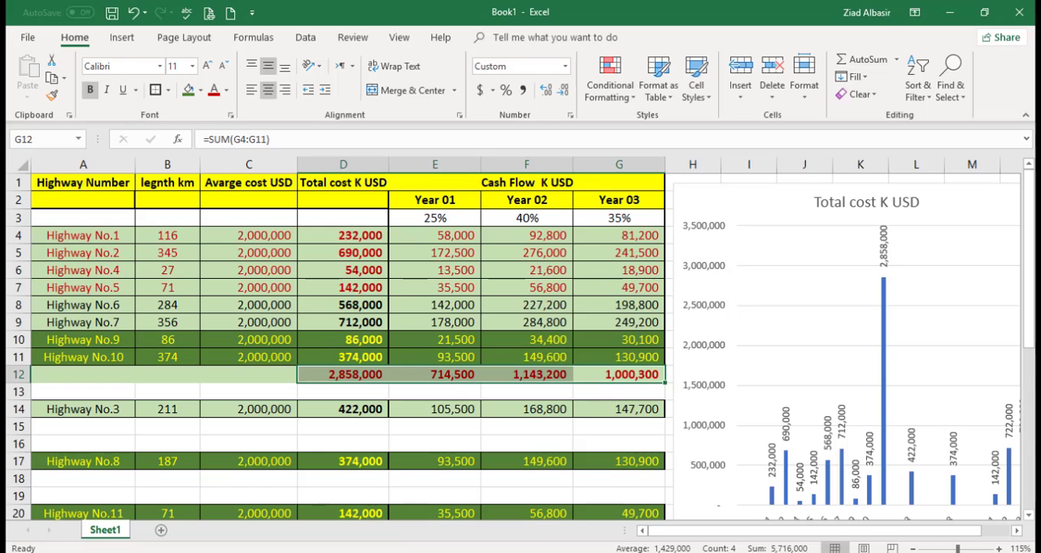
{"action": "left_click", "coordinate": [502, 421]}
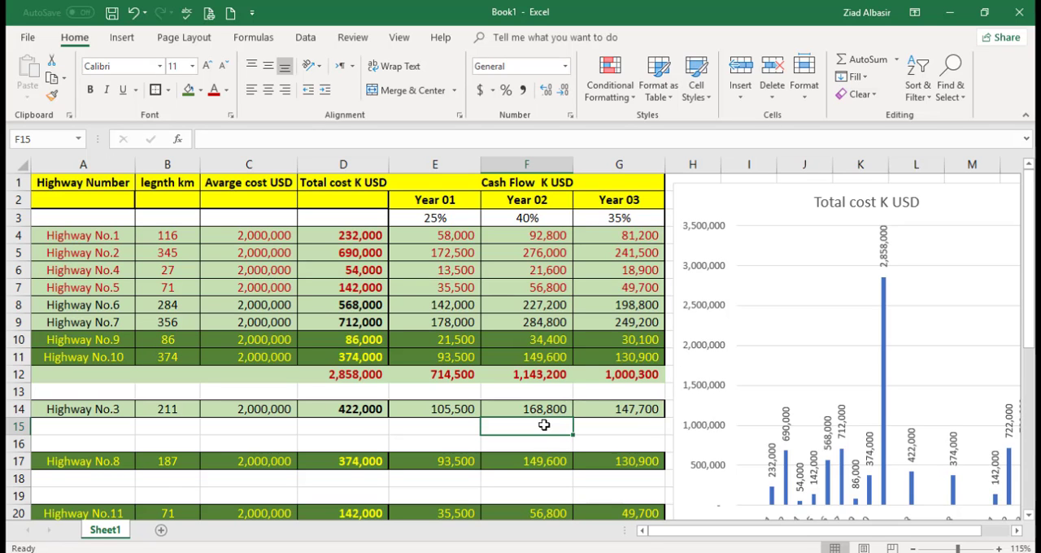
Step: Delete blank rows 18 and 19 between Highway No.8 and Highway No.11
{"action": "left_click_drag", "start_coordinate": [1028, 271], "coordinate": [1033, 244]}
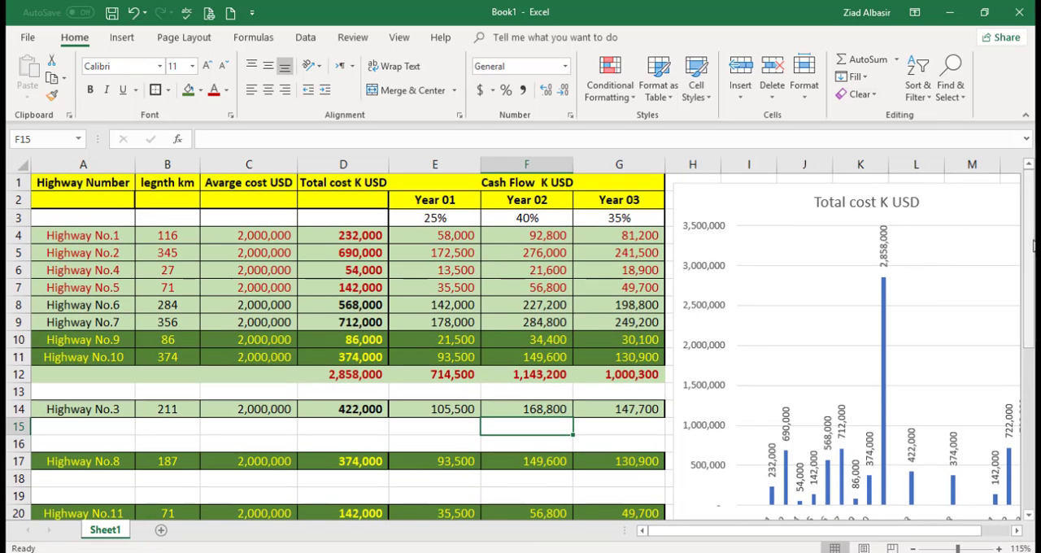
{"action": "left_click_drag", "start_coordinate": [1033, 246], "coordinate": [1031, 341]}
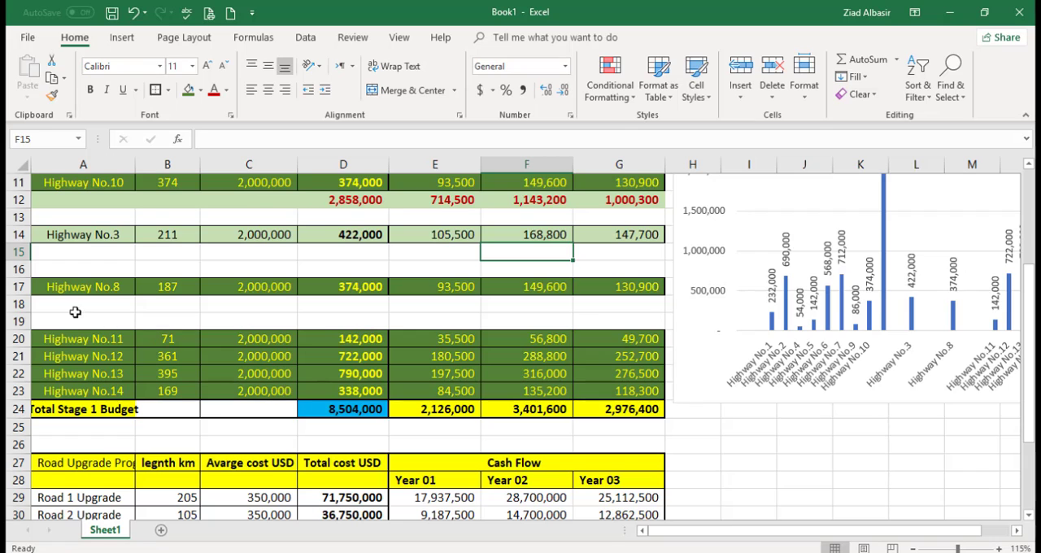
{"action": "left_click_drag", "start_coordinate": [18, 303], "coordinate": [16, 319]}
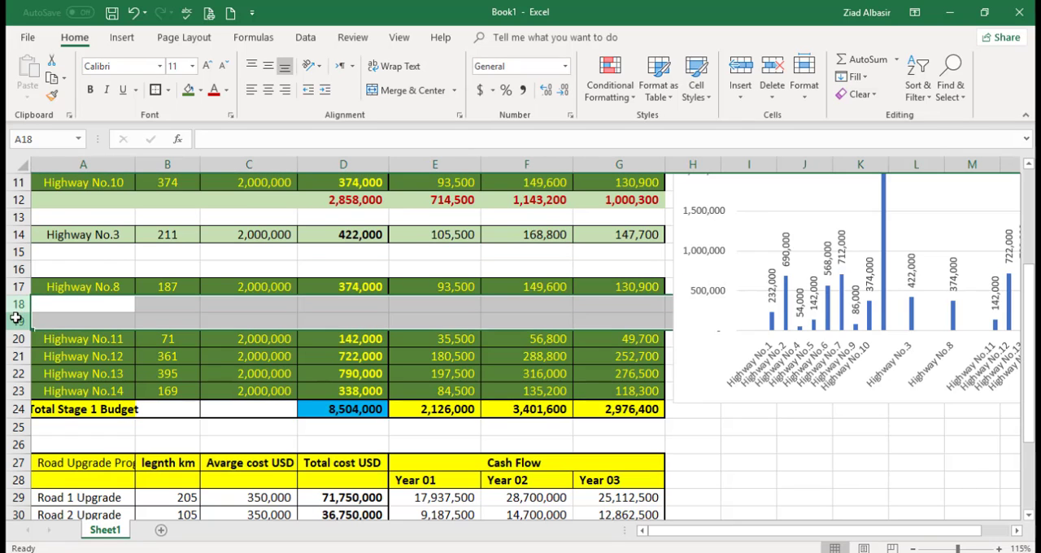
{"action": "right_click", "coordinate": [17, 318]}
{"action": "left_click", "coordinate": [52, 440]}
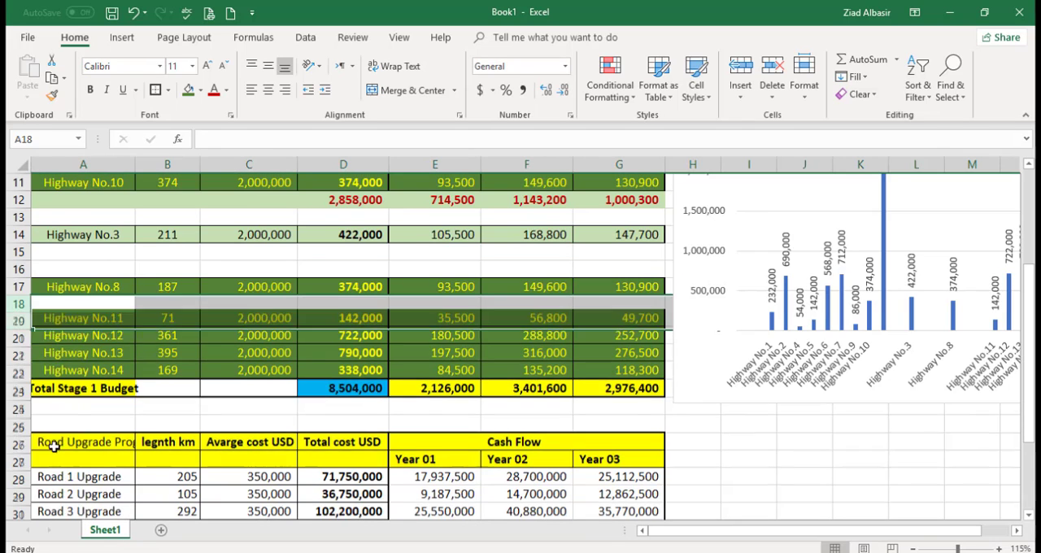
Step: Change the Total Stage 1 Budget formula in D22 to =SUM(D17:D21) and fill it across to Year 03
{"action": "double_click", "coordinate": [372, 374]}
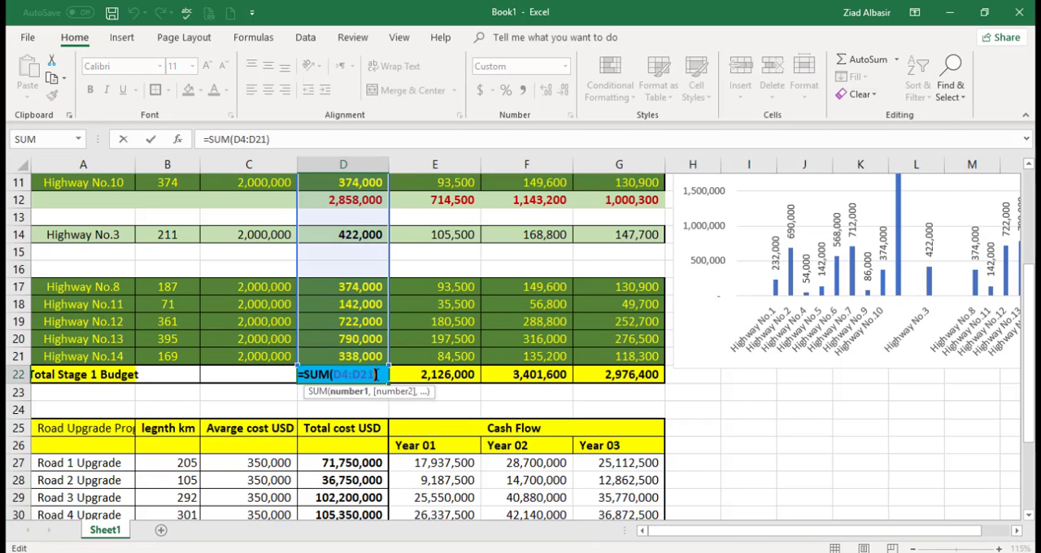
{"action": "double_click", "coordinate": [341, 374]}
{"action": "type", "text": "D17"}
{"action": "key", "text": "ctrl+Return"}
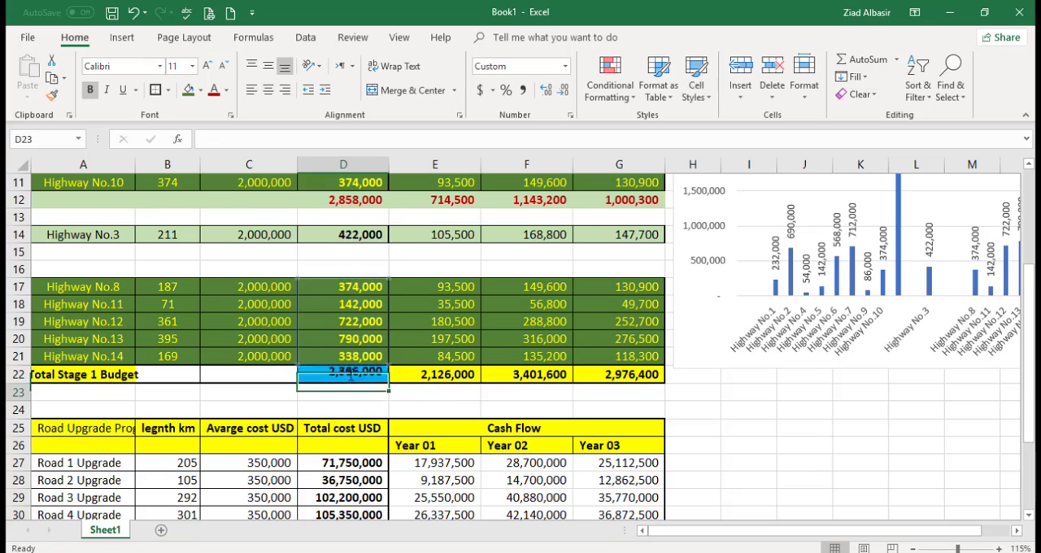
{"action": "left_click_drag", "start_coordinate": [379, 379], "coordinate": [687, 359]}
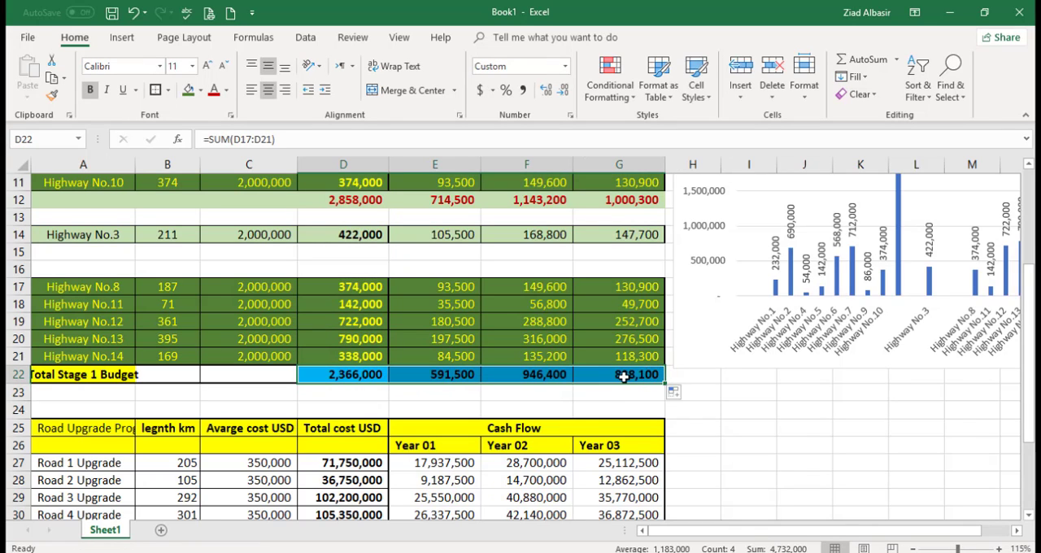
Step: Review the recalculated budget row and the Road Upgrade table, and switch to the Roads03.png map in Photos
{"action": "left_click", "coordinate": [333, 375]}
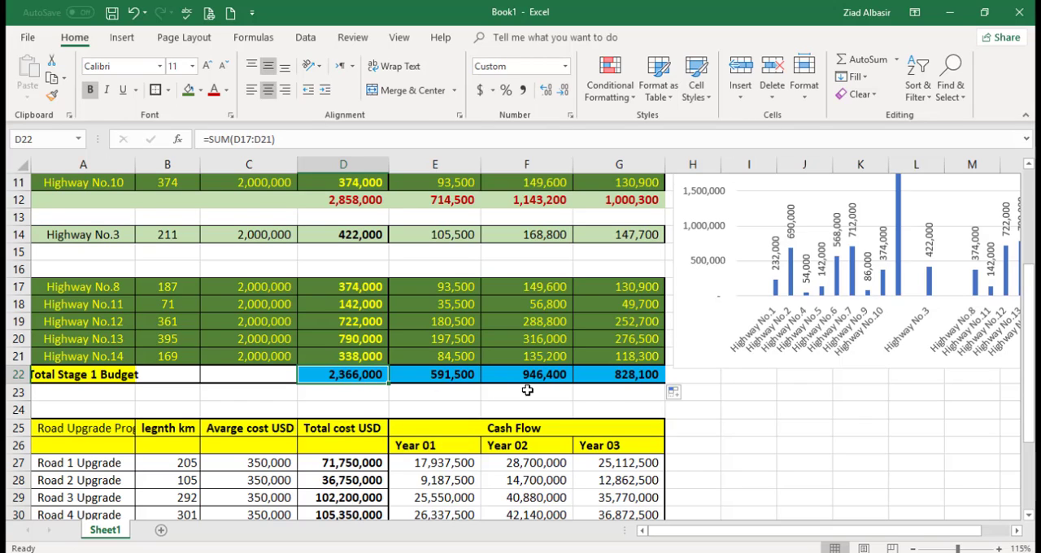
{"action": "scroll", "coordinate": [1033, 370], "scroll_direction": "down", "scroll_amount": 2}
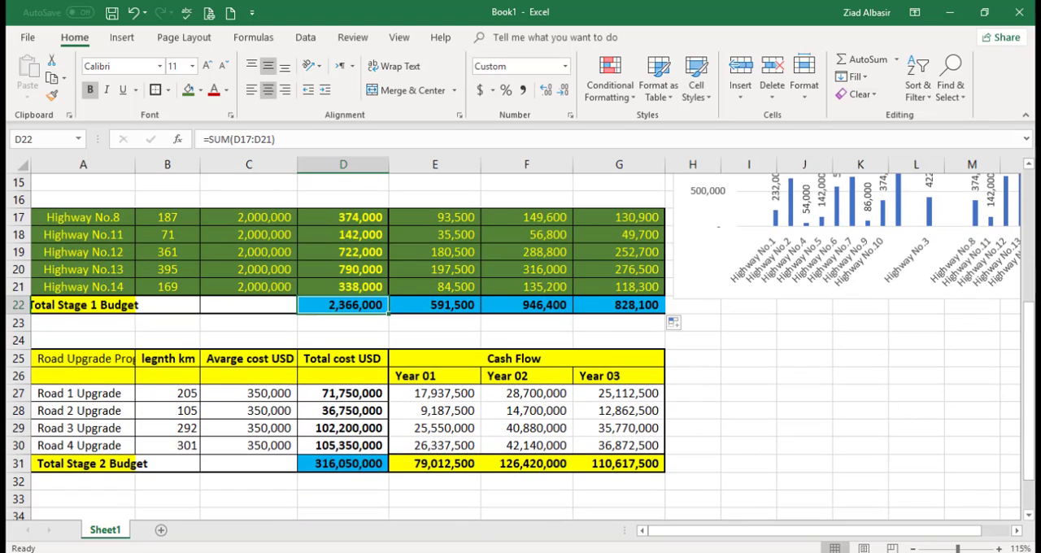
{"action": "key", "text": "alt+Tab"}
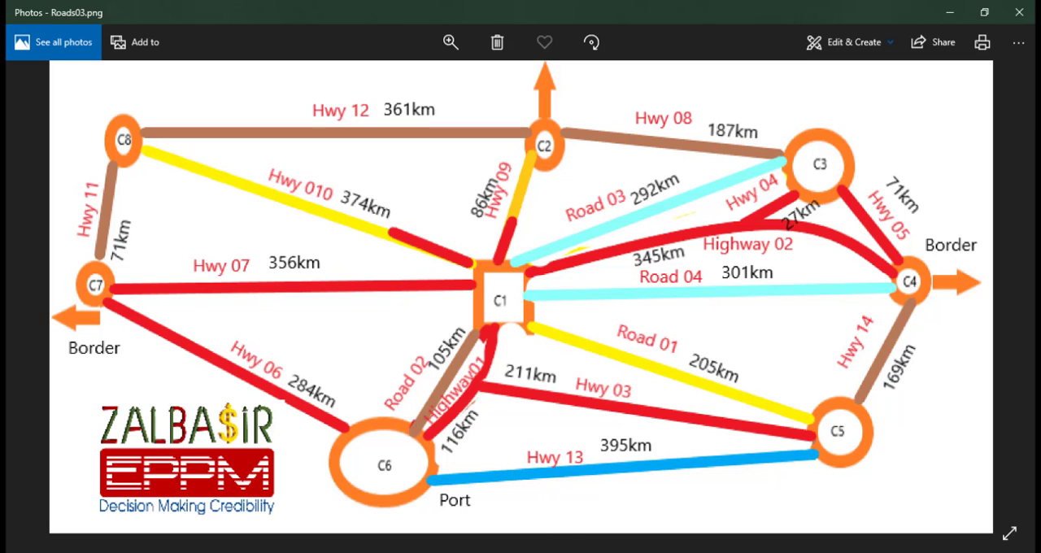
Step: Switch back to the Excel sheet and check the Total Stage 2 Budget formula in D31
{"action": "left_click", "coordinate": [465, 552]}
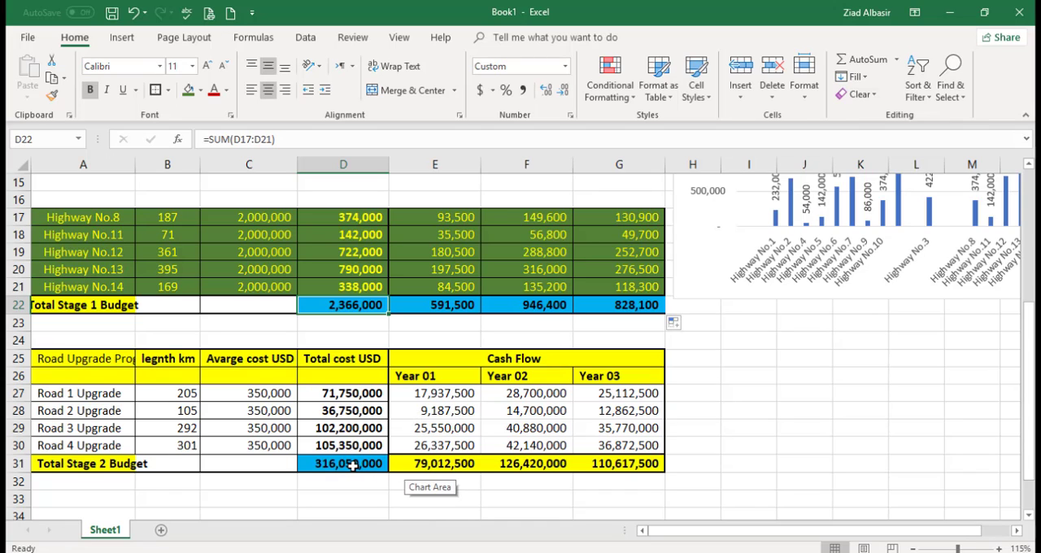
{"action": "left_click", "coordinate": [379, 464]}
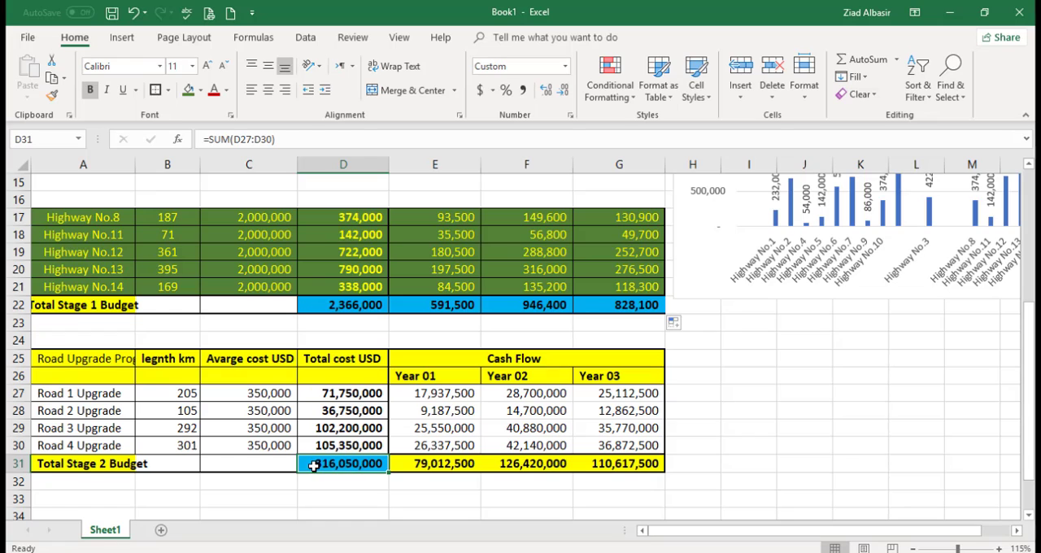
Step: Try to add the Stage 2 and Stage 1 budget totals in D33 with =D31+D22, and clear the cell
{"action": "left_click", "coordinate": [356, 497]}
{"action": "type", "text": "="}
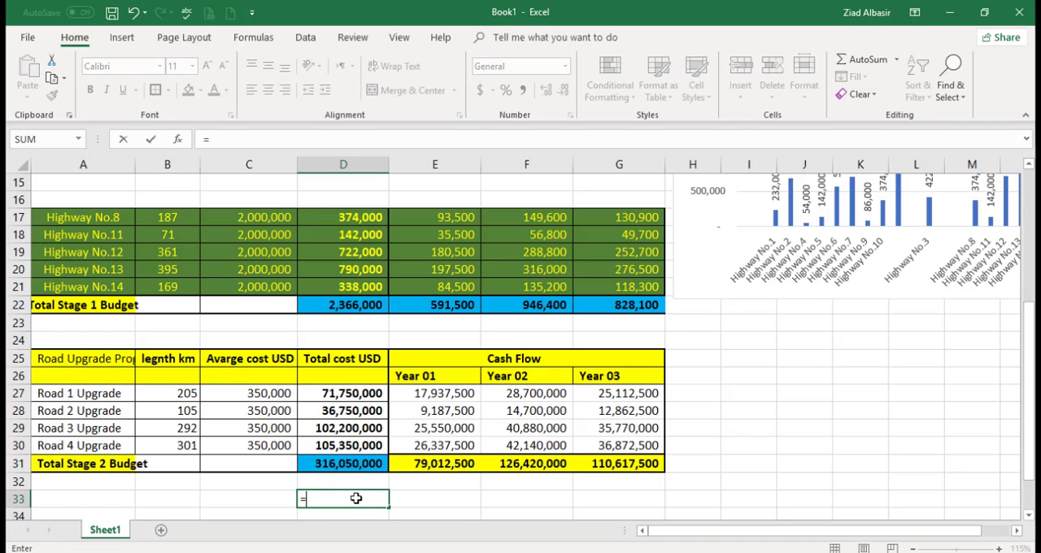
{"action": "left_click", "coordinate": [345, 463]}
{"action": "type", "text": "+"}
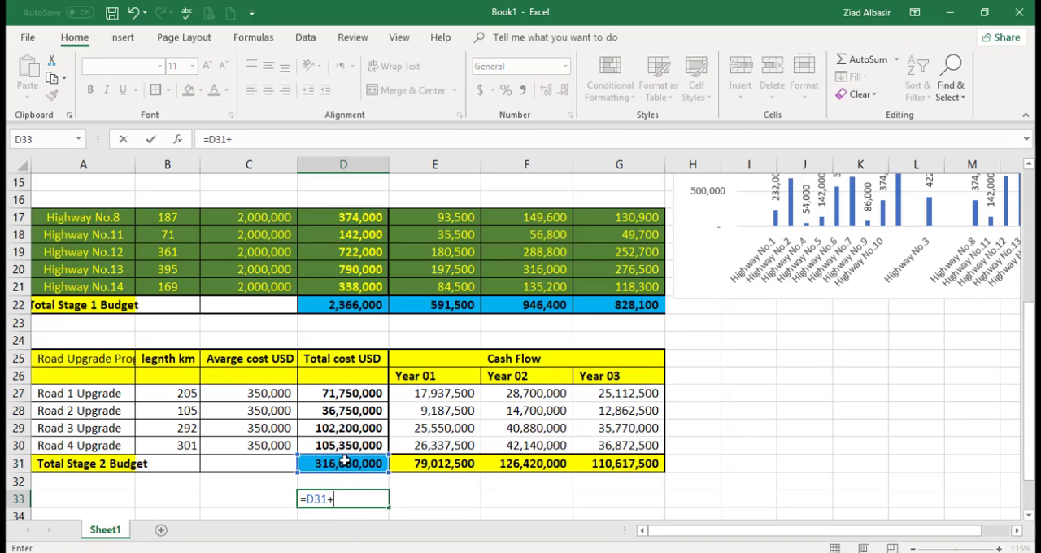
{"action": "left_click", "coordinate": [353, 303]}
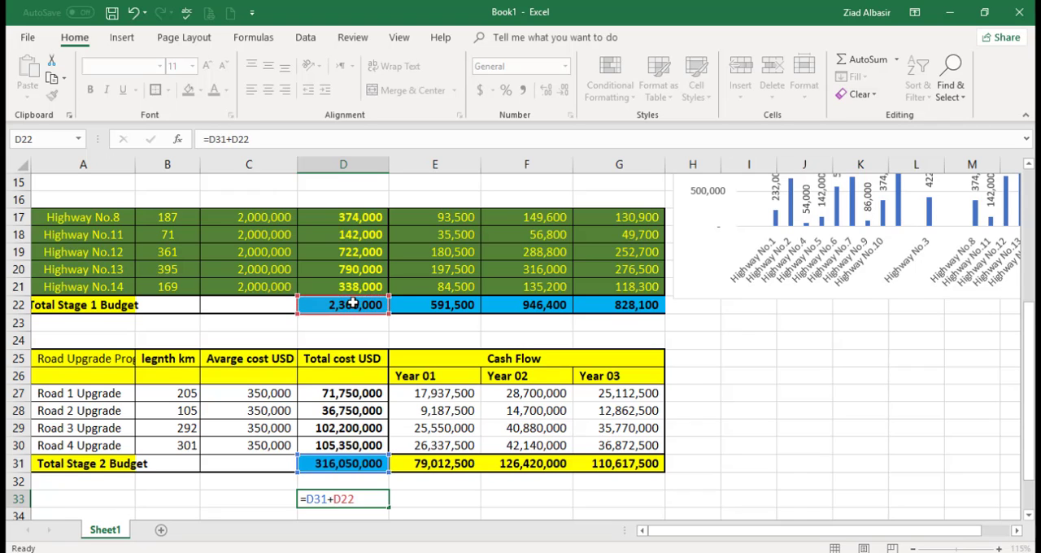
{"action": "key", "text": "Return"}
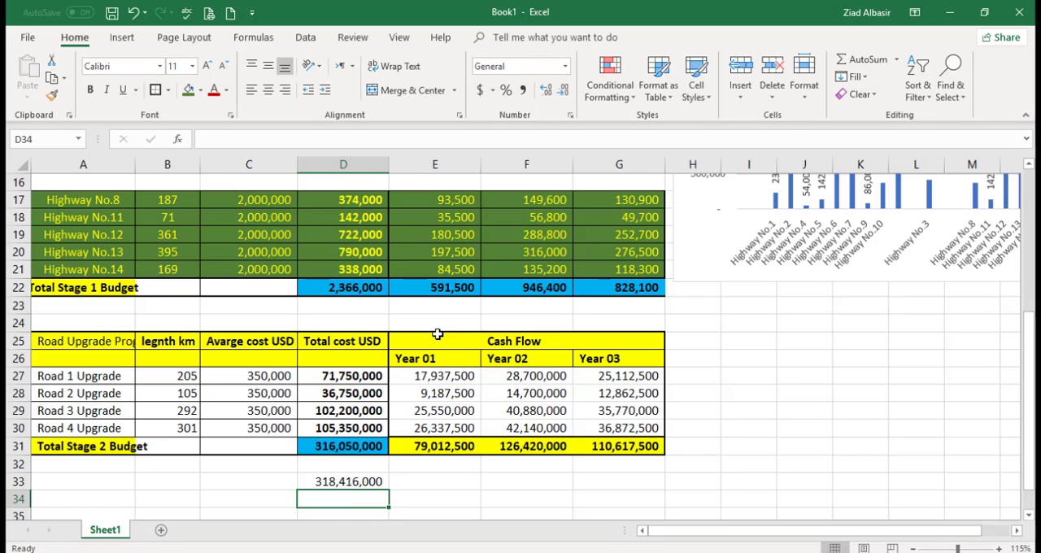
{"action": "left_click", "coordinate": [351, 486]}
{"action": "key", "text": "BackSpace"}
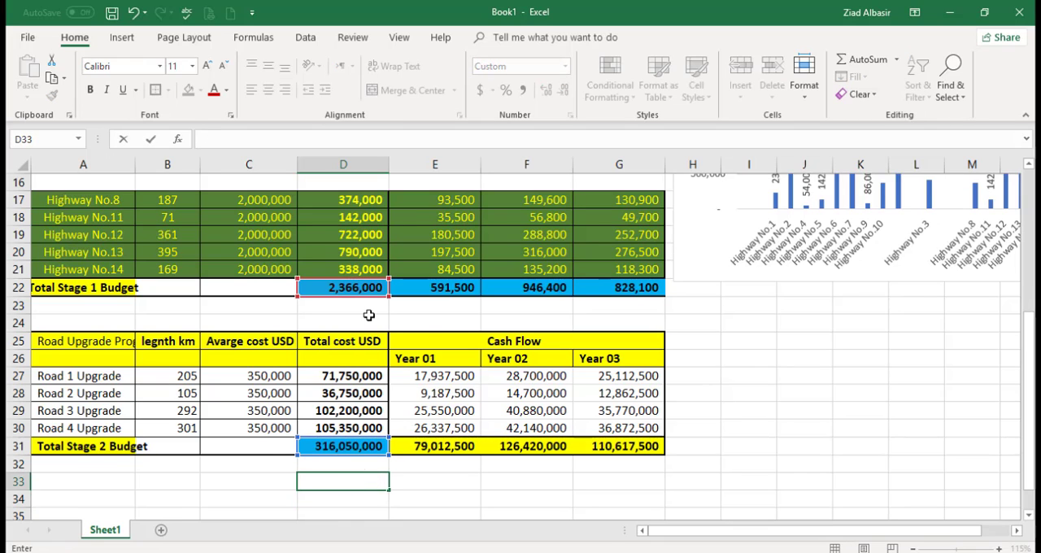
Step: Change the Total Stage 2 Budget formula in D31 to =SUM(D27:D30)/1000 and fill it across to Year 03
{"action": "right_click", "coordinate": [368, 287]}
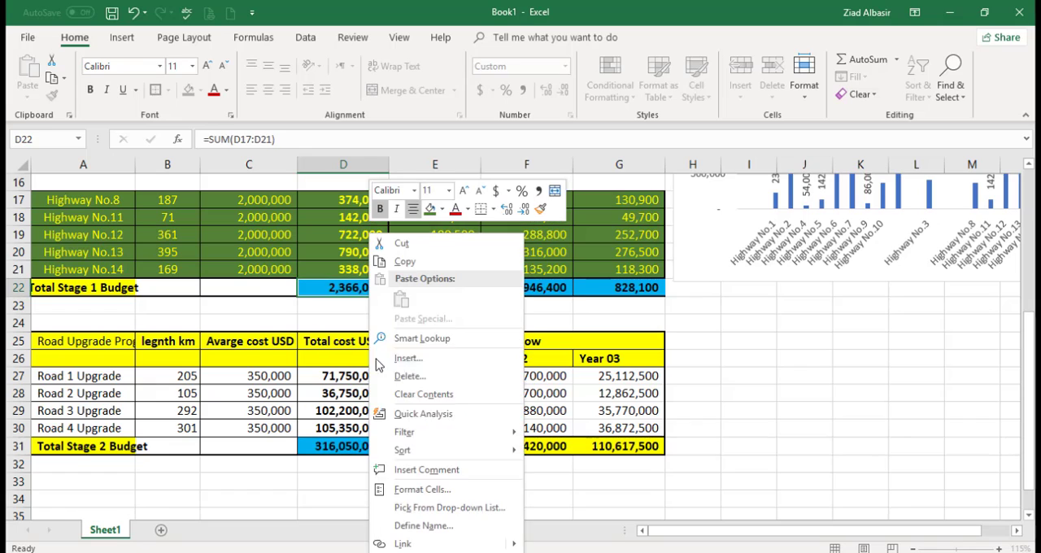
{"action": "key", "text": "Escape"}
{"action": "left_click", "coordinate": [370, 447]}
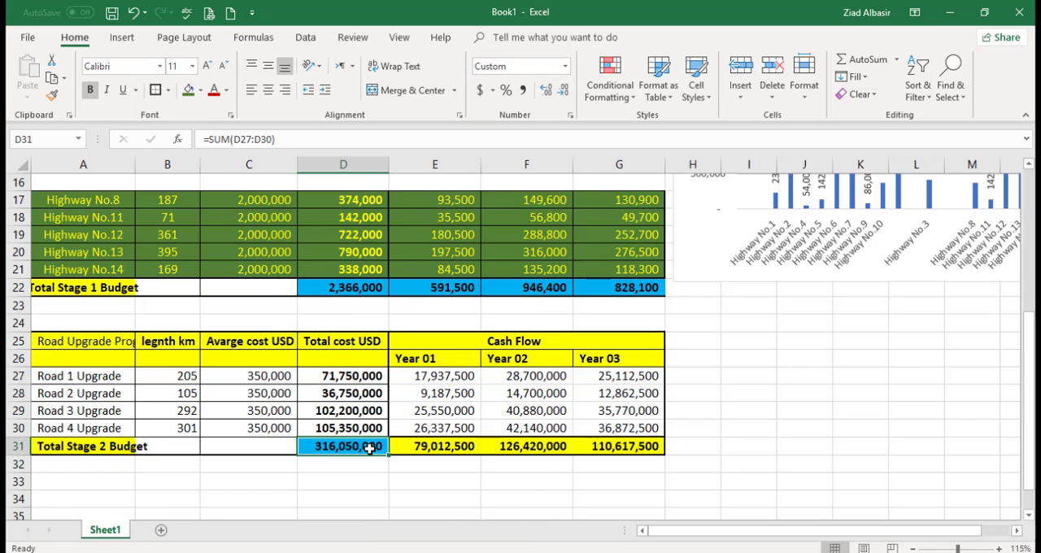
{"action": "left_click", "coordinate": [298, 139]}
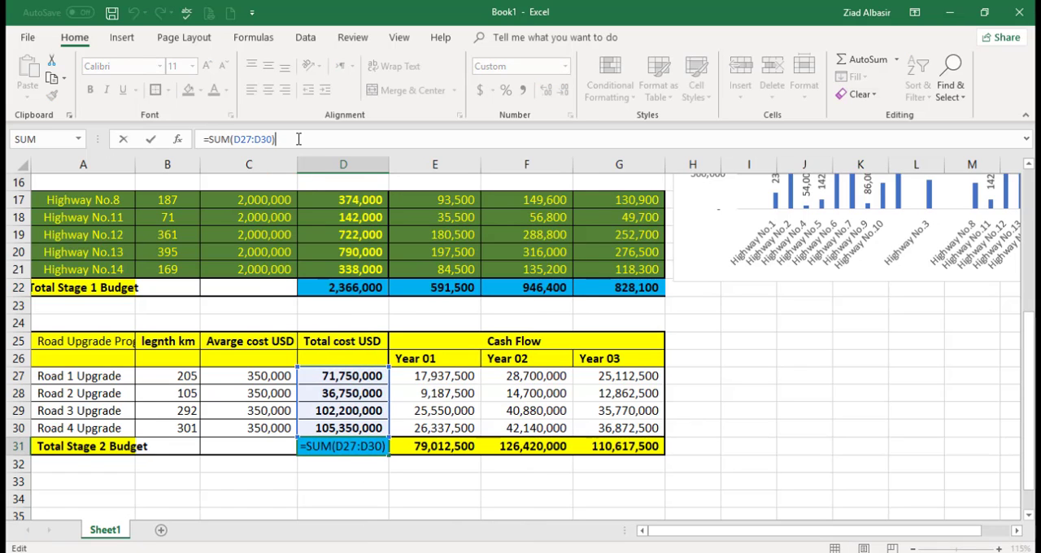
{"action": "type", "text": "/1000"}
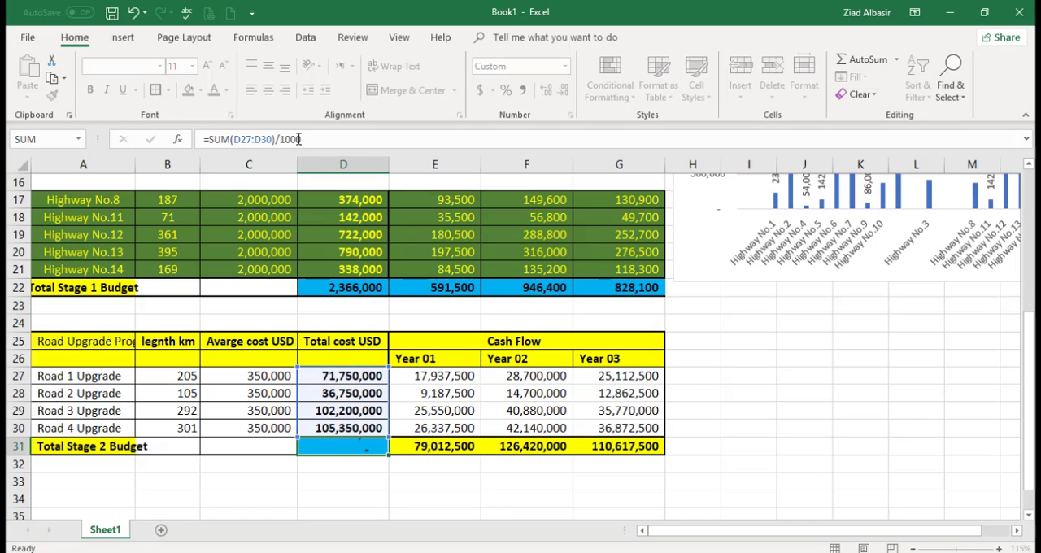
{"action": "key", "text": "Return"}
{"action": "left_click", "coordinate": [437, 446]}
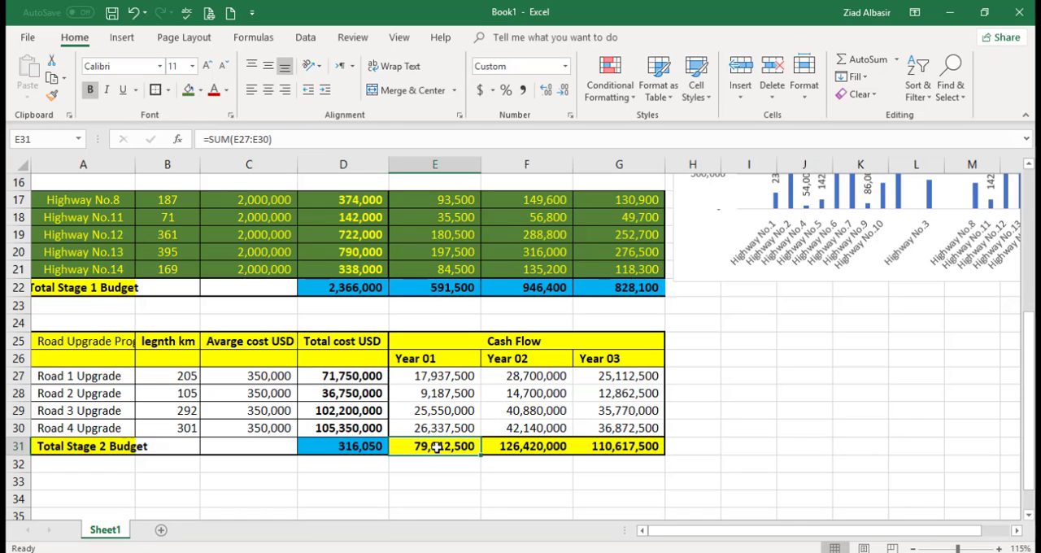
{"action": "left_click", "coordinate": [370, 445]}
{"action": "left_click_drag", "start_coordinate": [388, 458], "coordinate": [651, 463]}
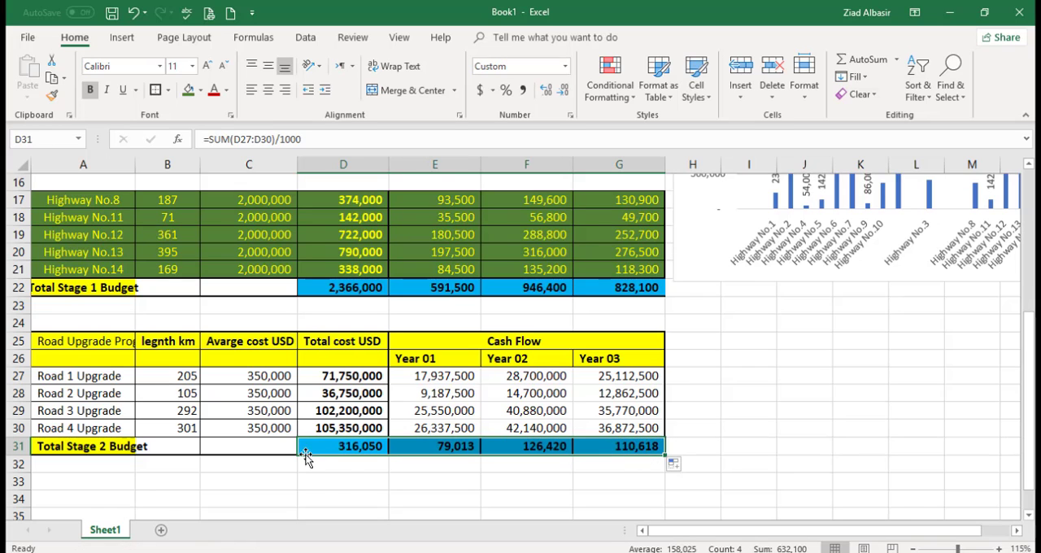
Step: Enter =D31+D22 in D33 to combine the Stage 1 and Stage 2 budget totals
{"action": "left_click", "coordinate": [330, 487]}
{"action": "type", "text": "="}
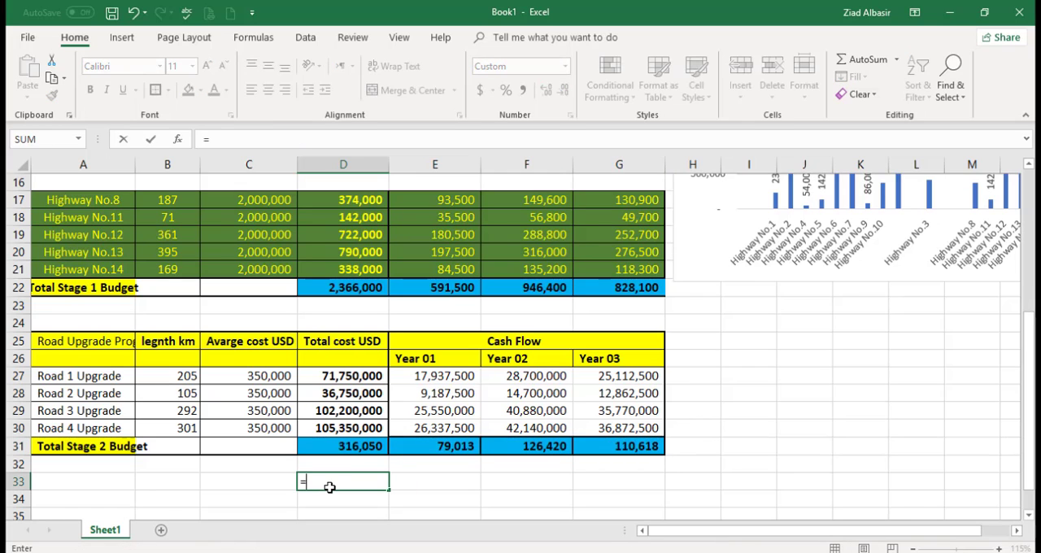
{"action": "left_click", "coordinate": [354, 446]}
{"action": "type", "text": "+"}
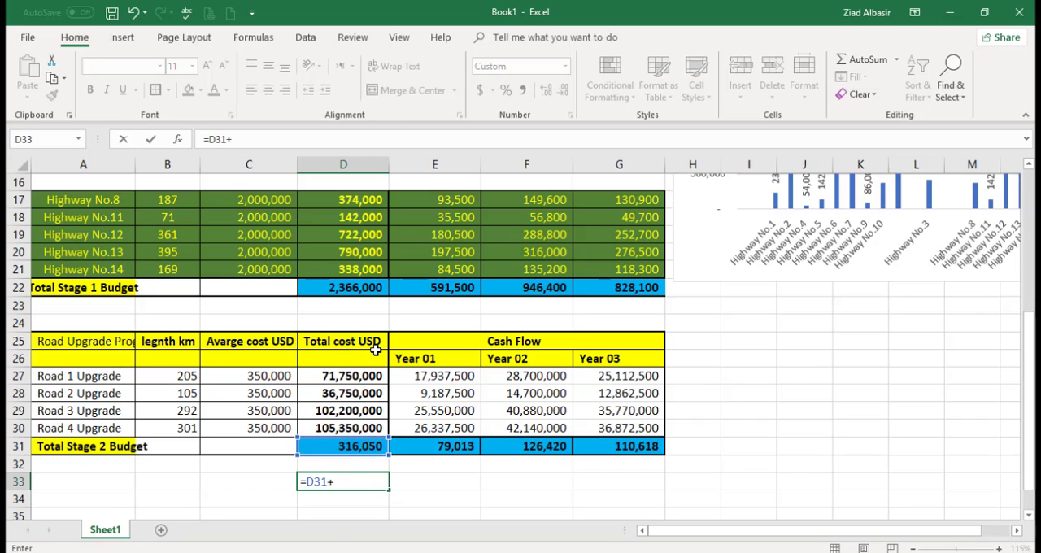
{"action": "left_click", "coordinate": [363, 288]}
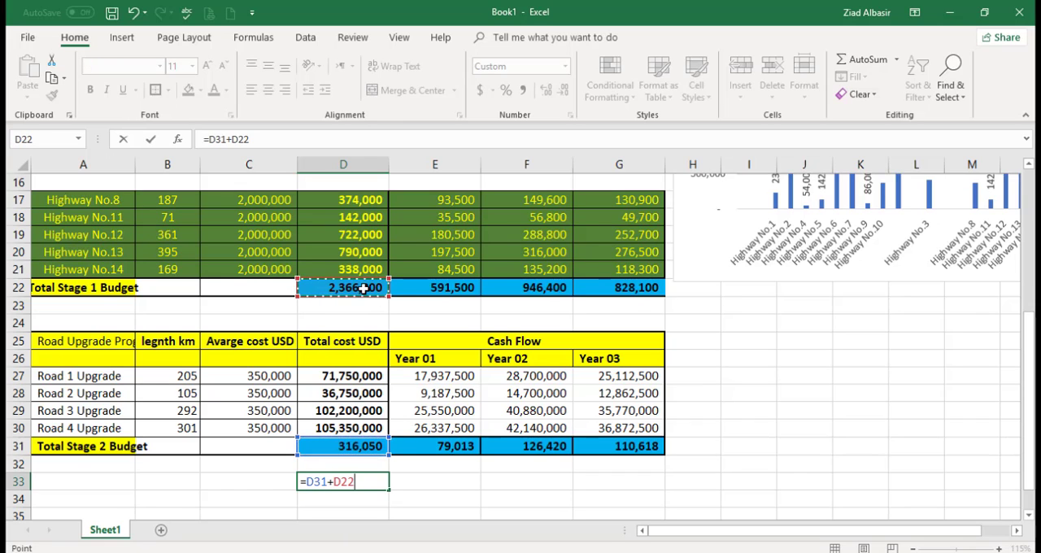
{"action": "key", "text": "Return"}
{"action": "left_click", "coordinate": [351, 481]}
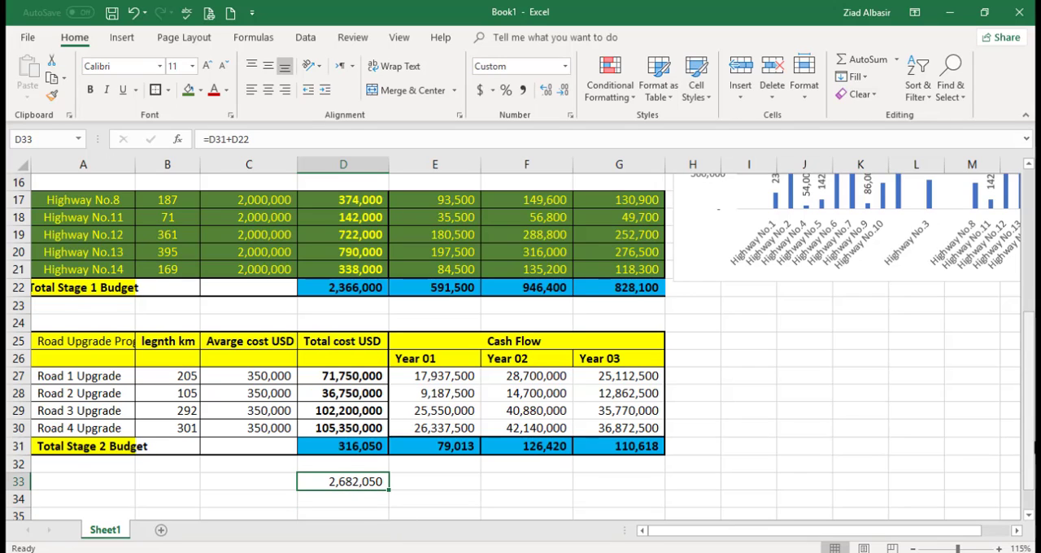
Step: Review the first highway group's subtotal in D12 against the remaining highway rows and the stage budget totals
{"action": "left_click_drag", "start_coordinate": [1029, 440], "coordinate": [1028, 432]}
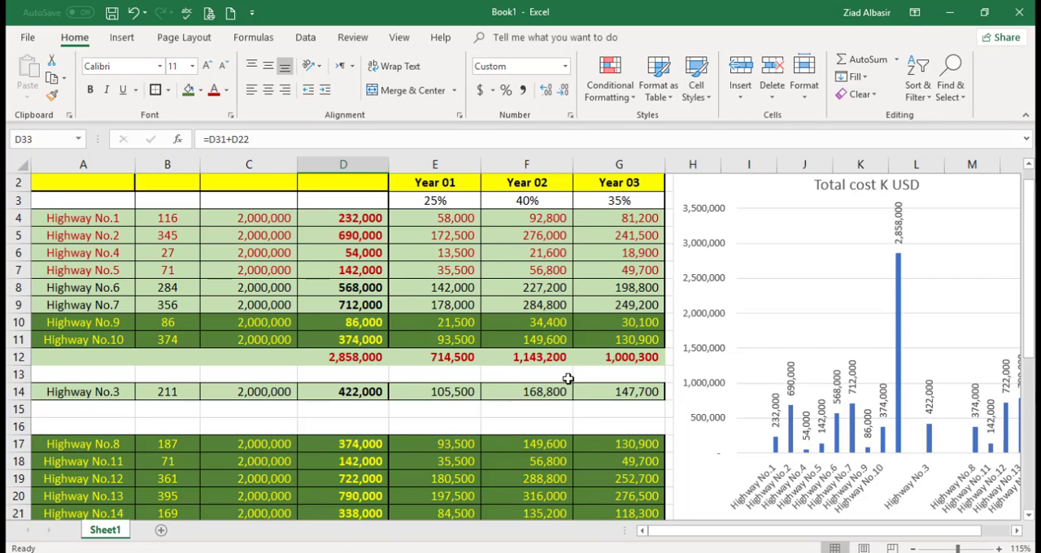
{"action": "left_click", "coordinate": [359, 355]}
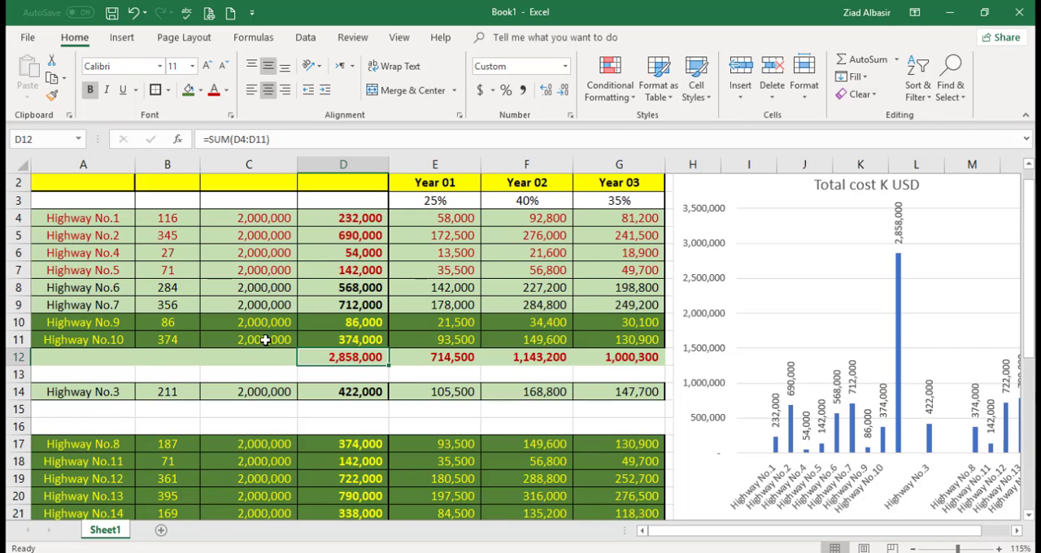
{"action": "left_click_drag", "start_coordinate": [1030, 230], "coordinate": [1030, 232]}
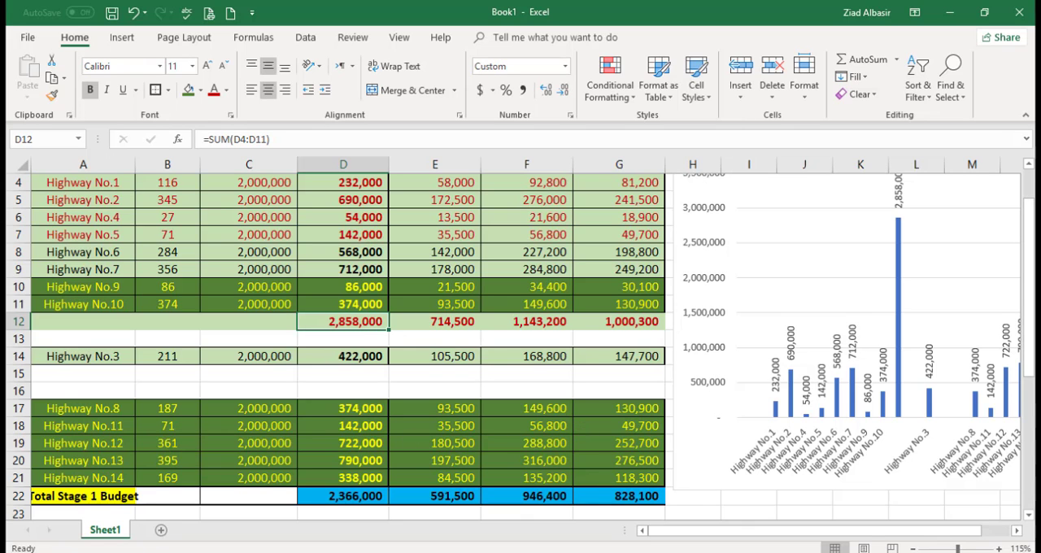
{"action": "left_click_drag", "start_coordinate": [1029, 282], "coordinate": [1030, 288]}
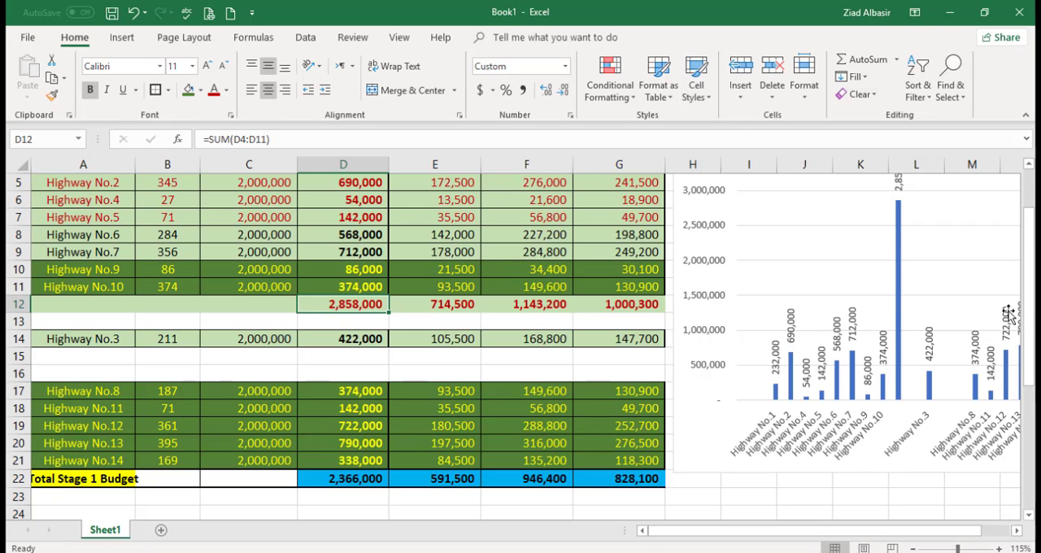
{"action": "left_click_drag", "start_coordinate": [1030, 313], "coordinate": [1028, 261]}
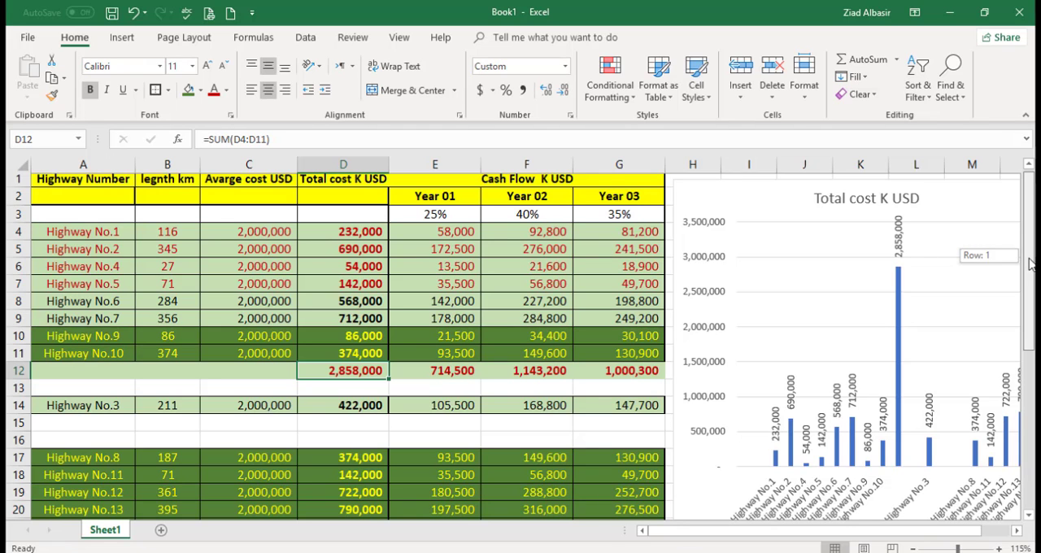
{"action": "left_click_drag", "start_coordinate": [1028, 262], "coordinate": [1028, 313]}
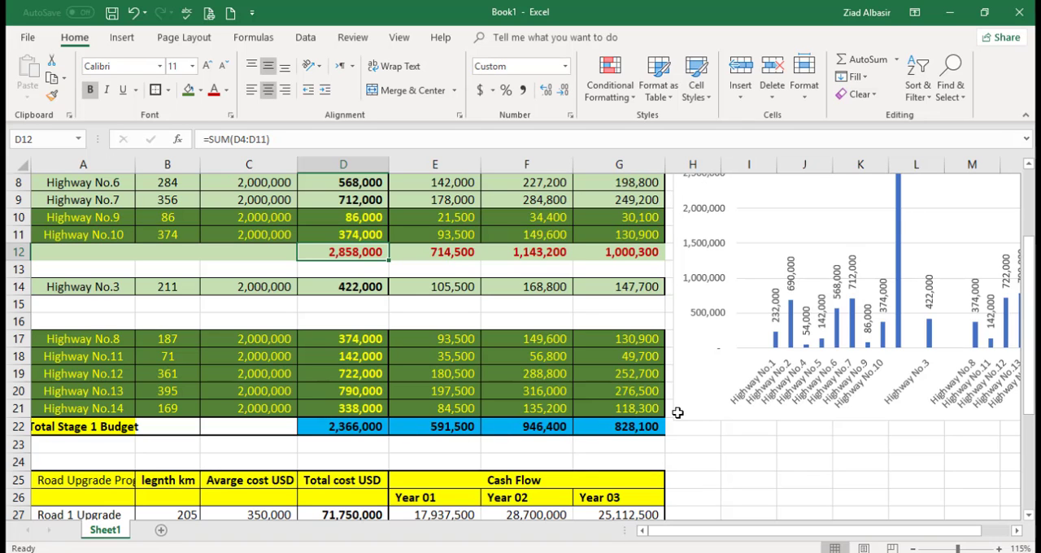
{"action": "left_click_drag", "start_coordinate": [1028, 313], "coordinate": [1029, 363]}
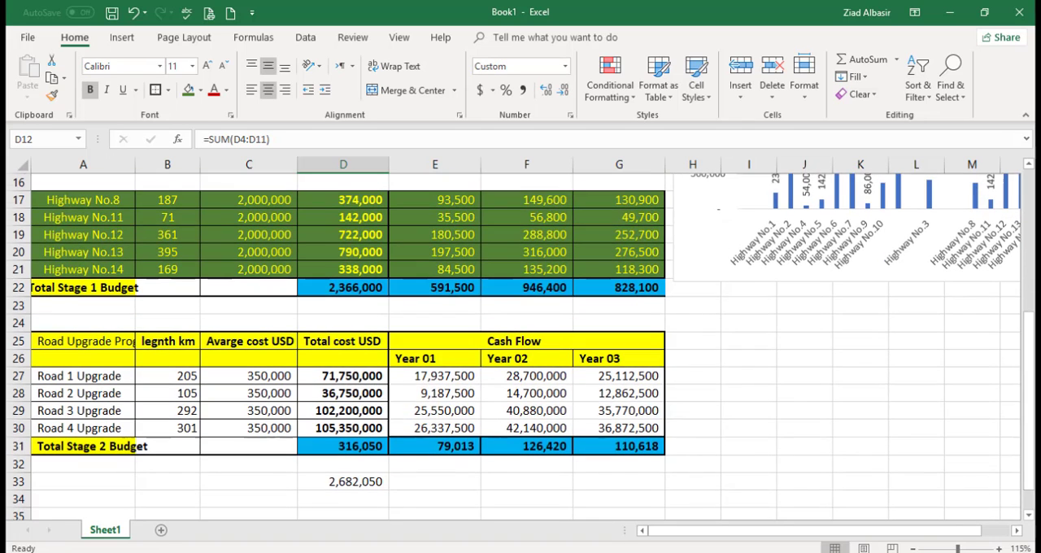
Step: Fill the combined budget formula from D33 across to G33 for Year 01 to Year 03
{"action": "left_click", "coordinate": [350, 485]}
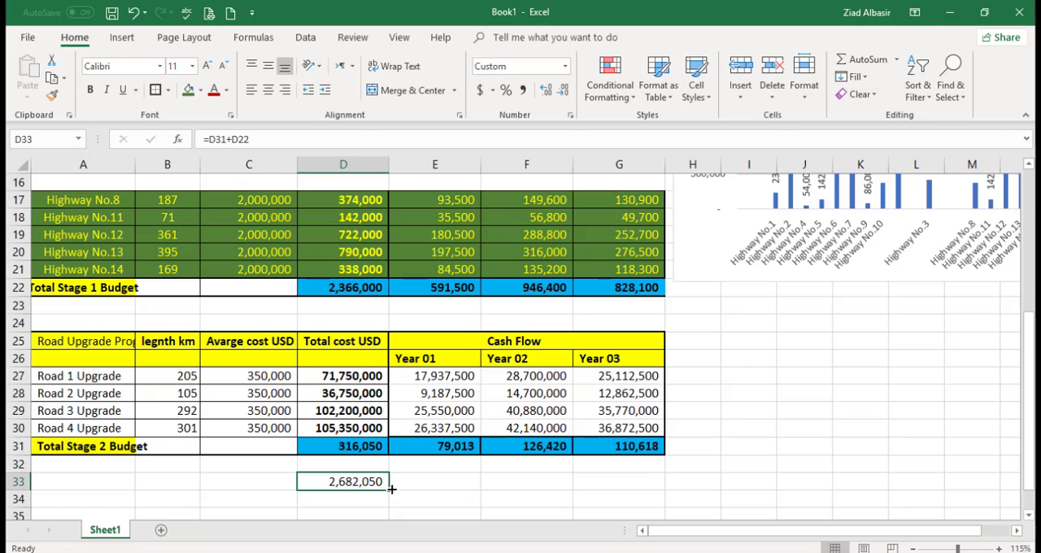
{"action": "left_click_drag", "start_coordinate": [389, 490], "coordinate": [648, 486]}
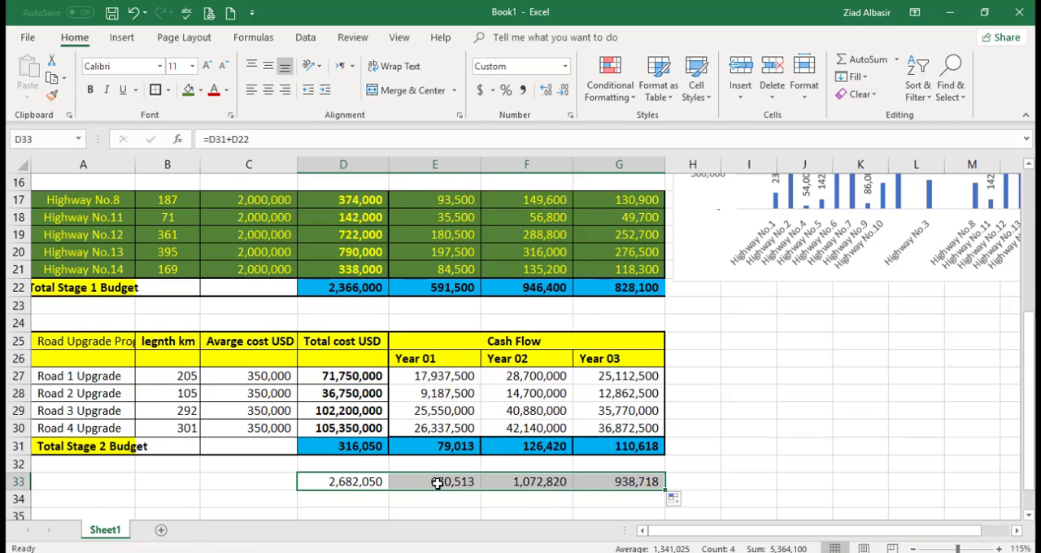
{"action": "left_click_drag", "start_coordinate": [436, 481], "coordinate": [644, 483]}
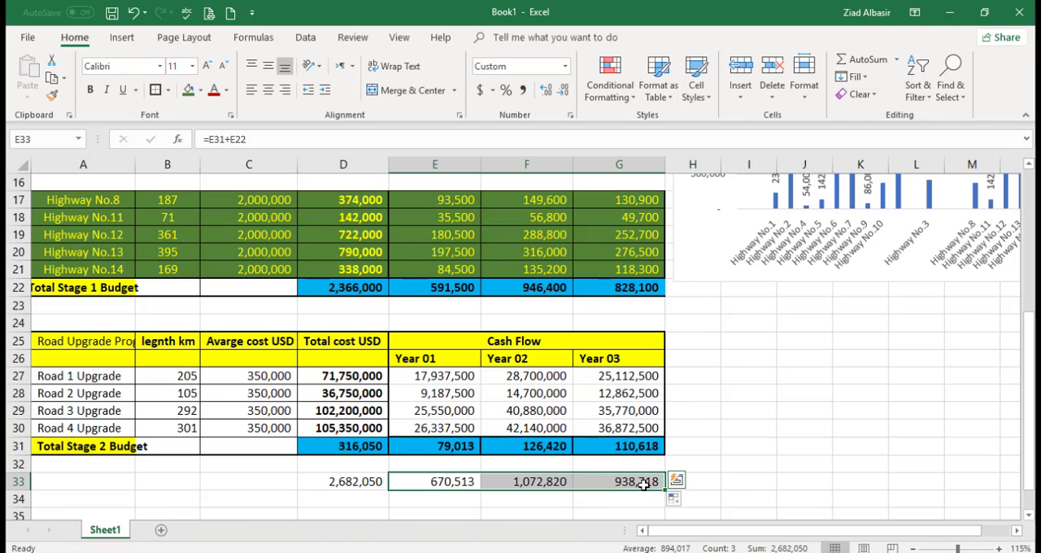
Step: Compare the combined yearly cash flow with the highway group subtotals, and switch to the Roads03.png map in Photos
{"action": "left_click_drag", "start_coordinate": [1030, 452], "coordinate": [1029, 395]}
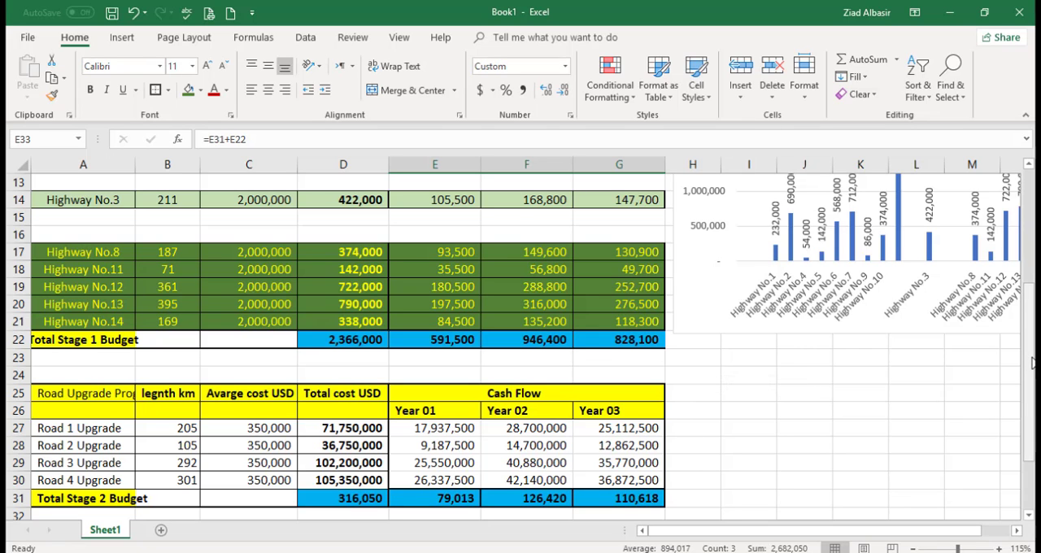
{"action": "left_click_drag", "start_coordinate": [1032, 363], "coordinate": [1032, 340]}
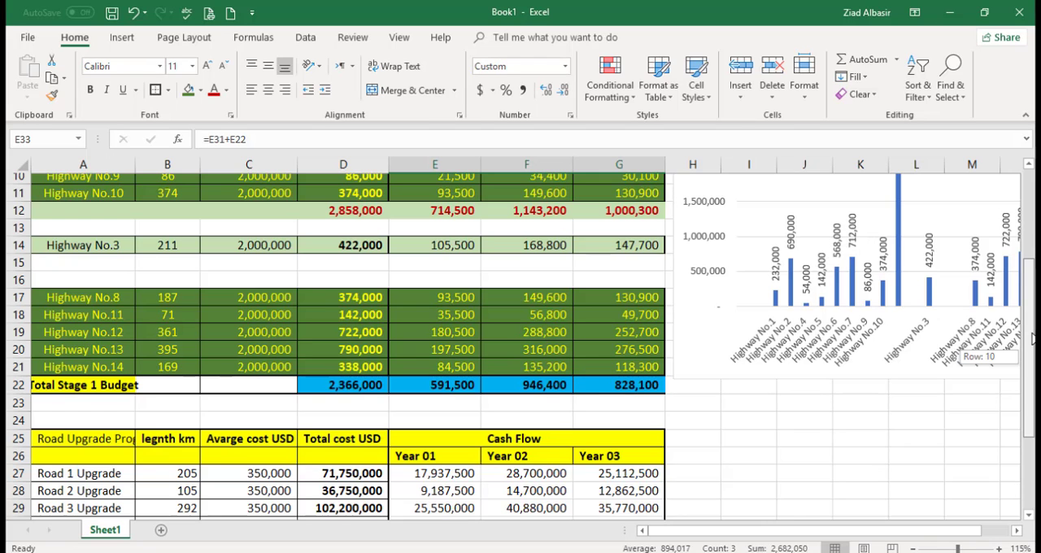
{"action": "left_click_drag", "start_coordinate": [1032, 340], "coordinate": [1033, 327]}
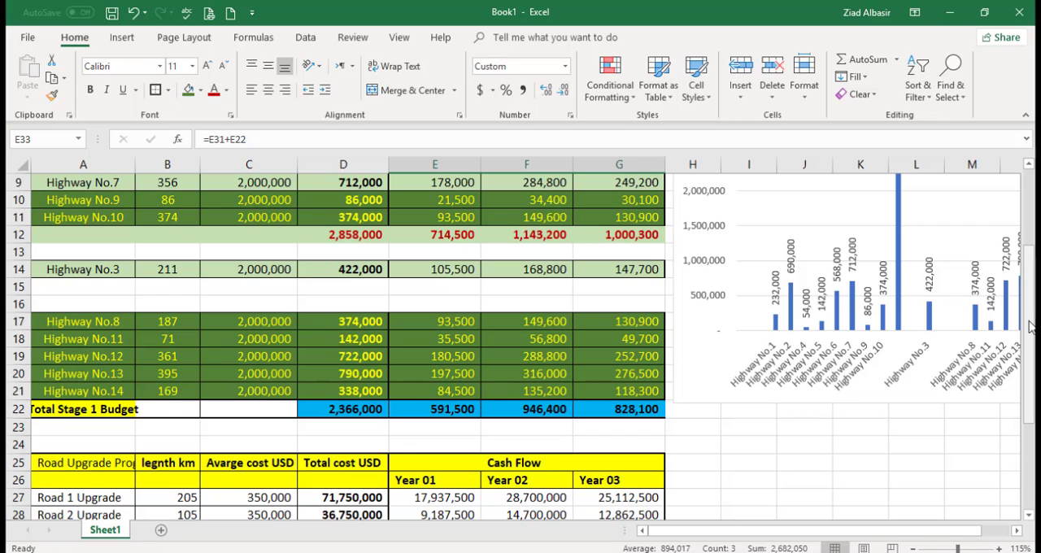
{"action": "left_click_drag", "start_coordinate": [1033, 325], "coordinate": [1034, 403]}
{"action": "left_click_drag", "start_coordinate": [1035, 396], "coordinate": [1029, 319]}
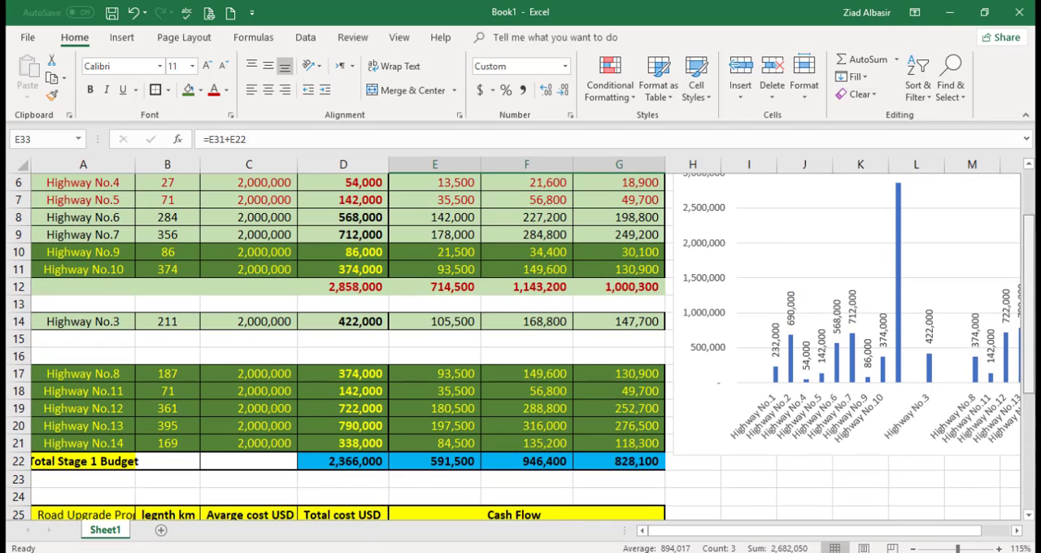
{"action": "left_click_drag", "start_coordinate": [1031, 244], "coordinate": [1031, 227]}
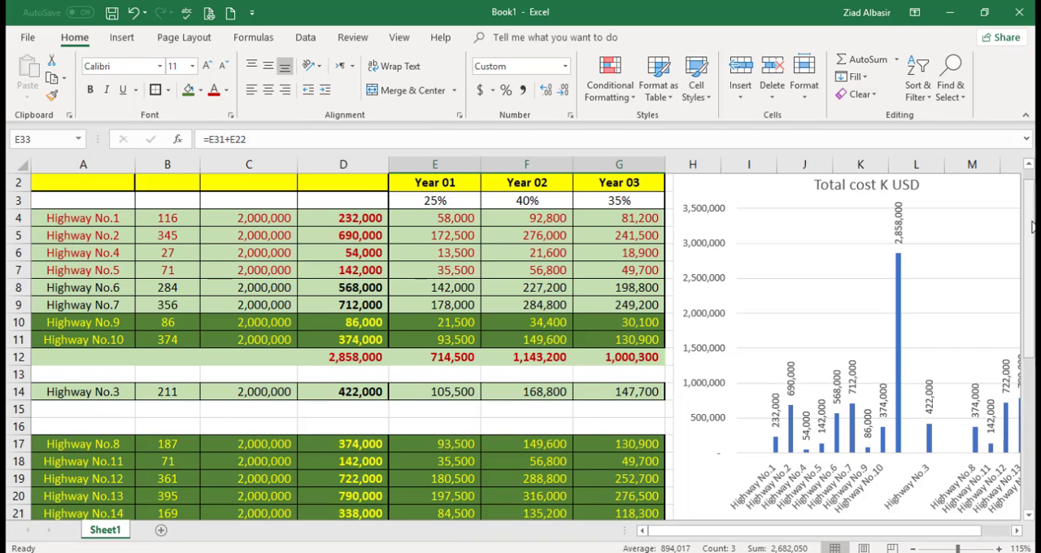
{"action": "left_click_drag", "start_coordinate": [1031, 226], "coordinate": [1031, 390]}
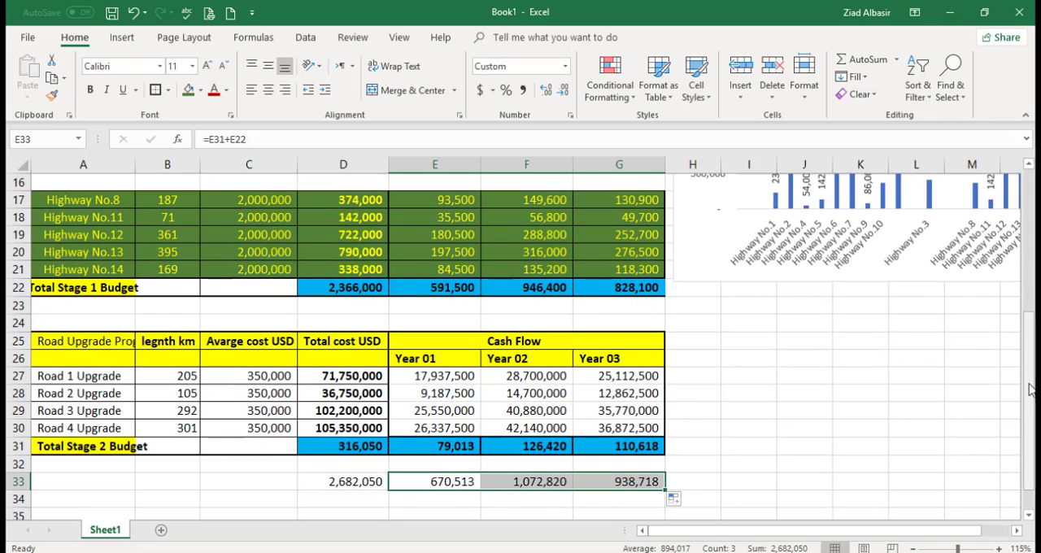
{"action": "left_click_drag", "start_coordinate": [1030, 391], "coordinate": [1027, 377]}
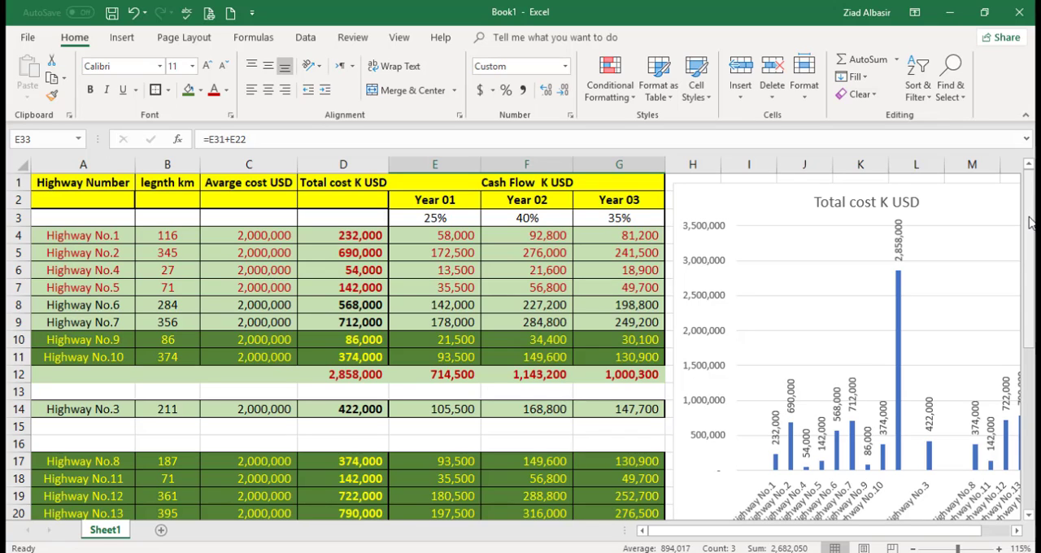
{"action": "left_click_drag", "start_coordinate": [1029, 220], "coordinate": [1029, 246]}
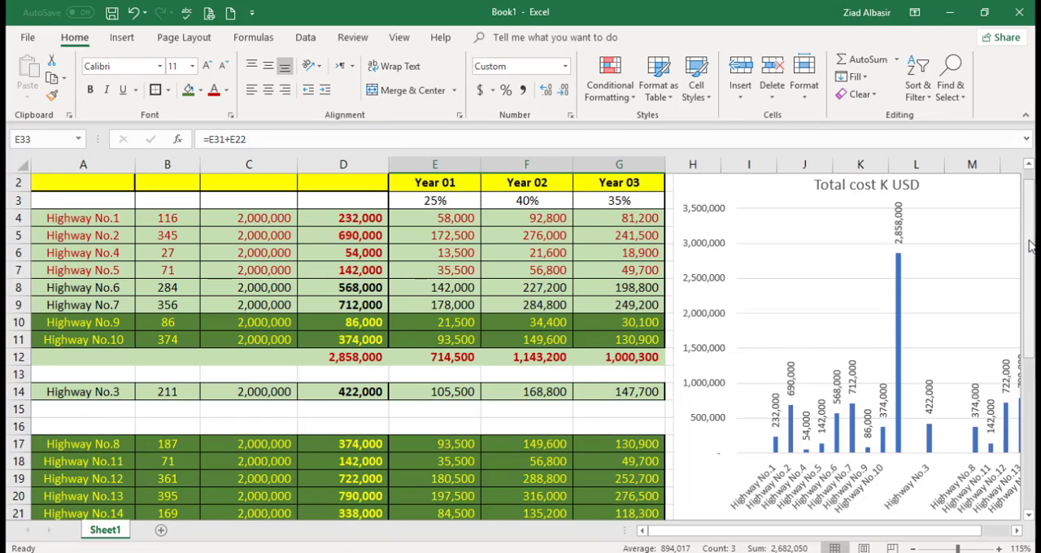
{"action": "left_click", "coordinate": [529, 551]}
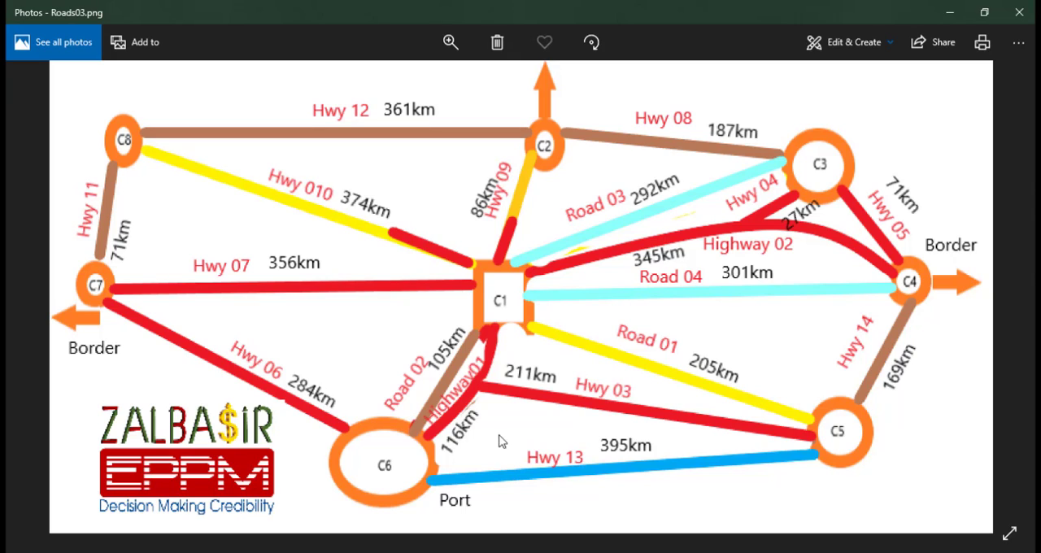
Step: Compare the road network in the Roads03.png map in Photos with the highway groups in the Book1 workbook in Excel
{"action": "mouse_move", "coordinate": [500, 549]}
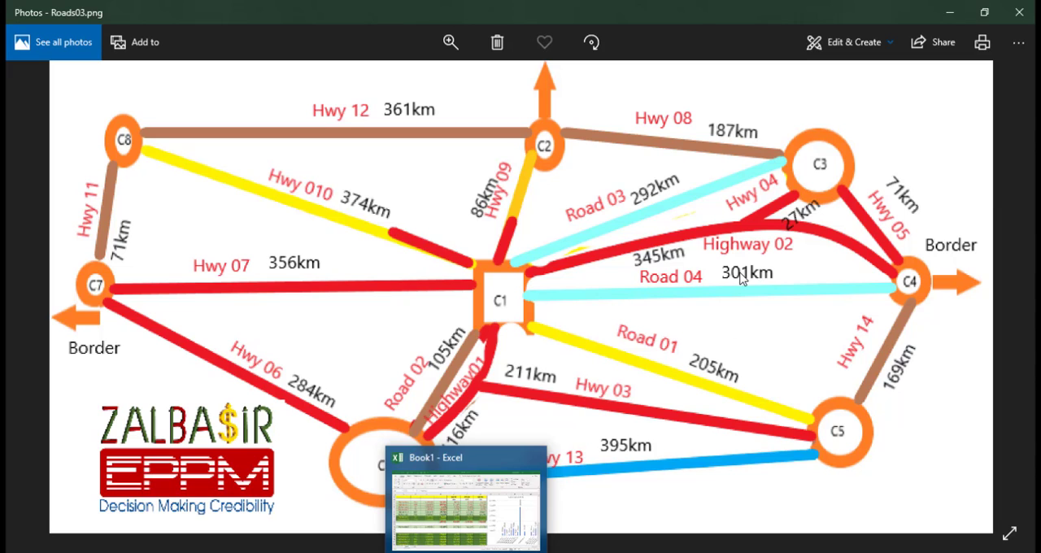
{"action": "left_click", "coordinate": [505, 494]}
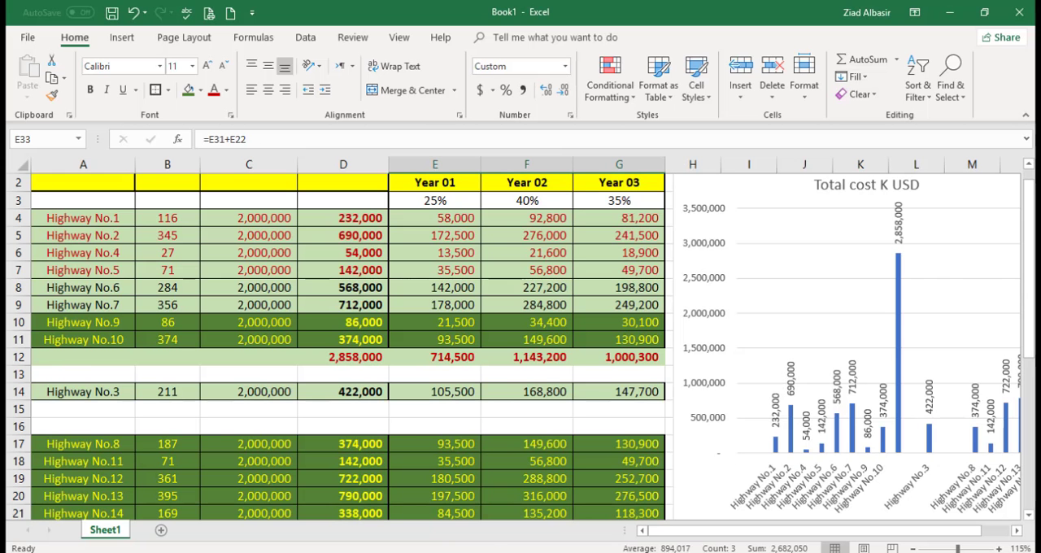
{"action": "left_click", "coordinate": [542, 550]}
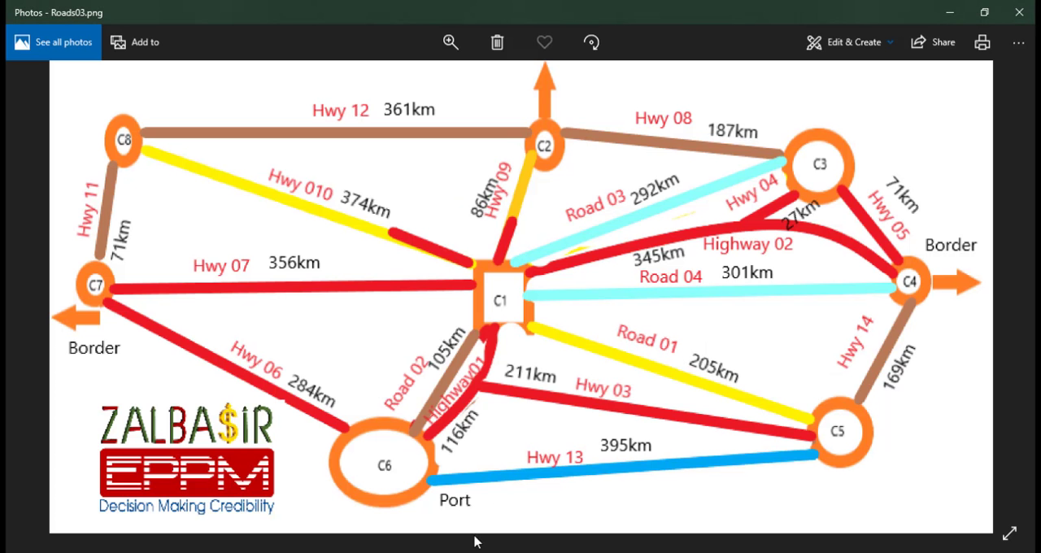
{"action": "left_click", "coordinate": [500, 550]}
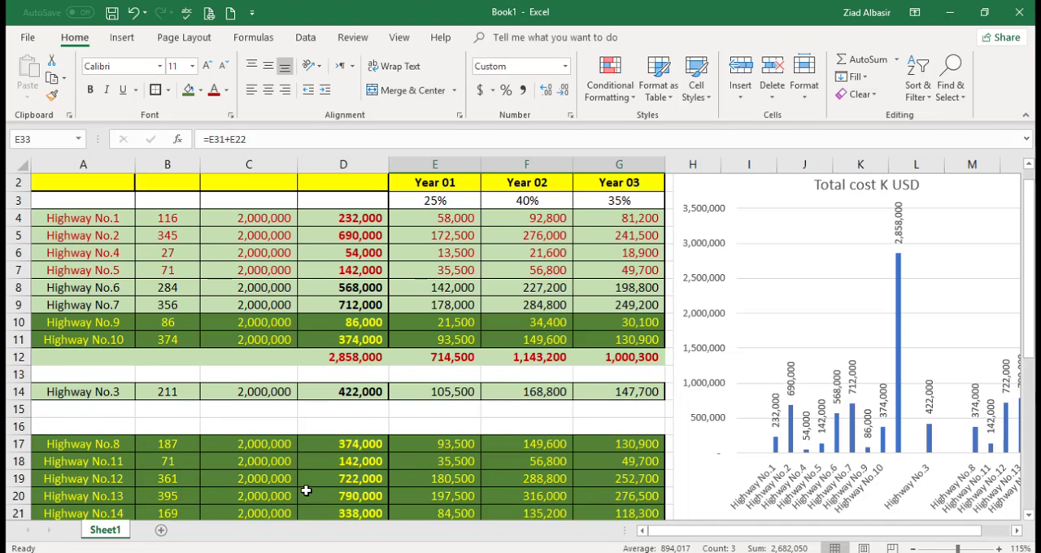
Step: Review the stage budgets and combined yearly cash flow against the highway groups, checking the Roads03.png map in Photos before returning to Excel
{"action": "left_click_drag", "start_coordinate": [1031, 311], "coordinate": [1029, 452]}
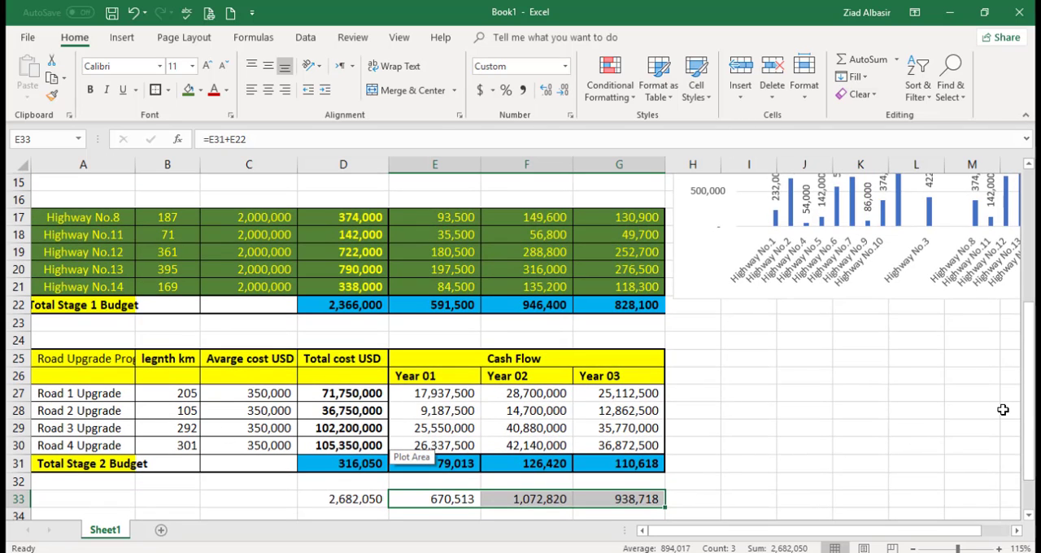
{"action": "left_click_drag", "start_coordinate": [1030, 415], "coordinate": [1032, 279]}
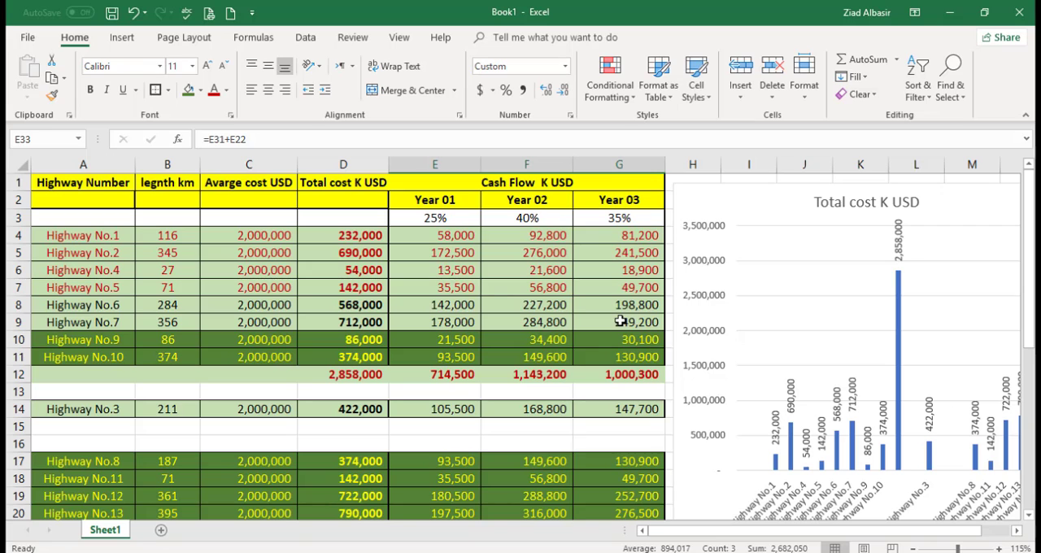
{"action": "left_click_drag", "start_coordinate": [1027, 284], "coordinate": [1026, 246]}
{"action": "key", "text": "alt+Tab"}
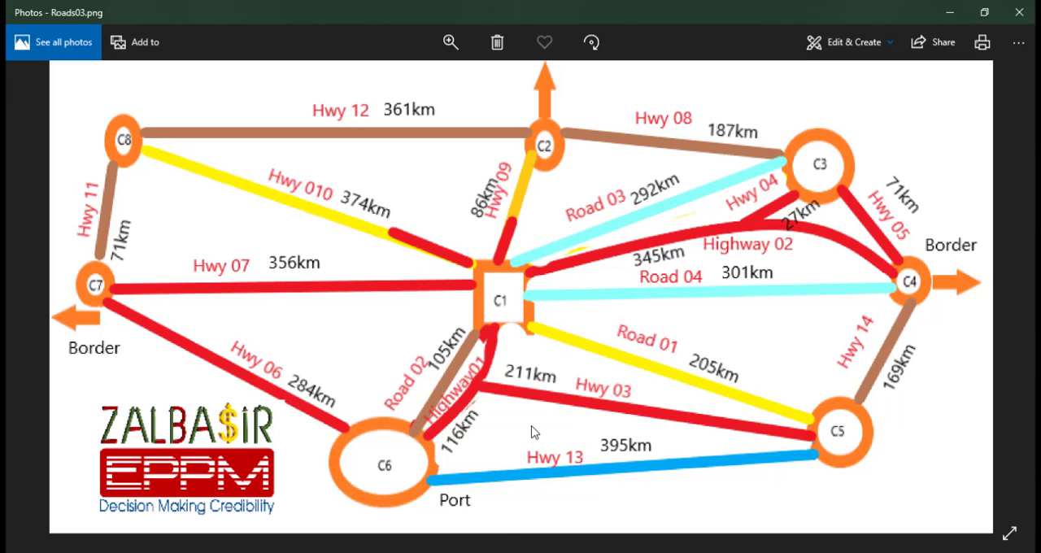
{"action": "key", "text": "alt+Tab"}
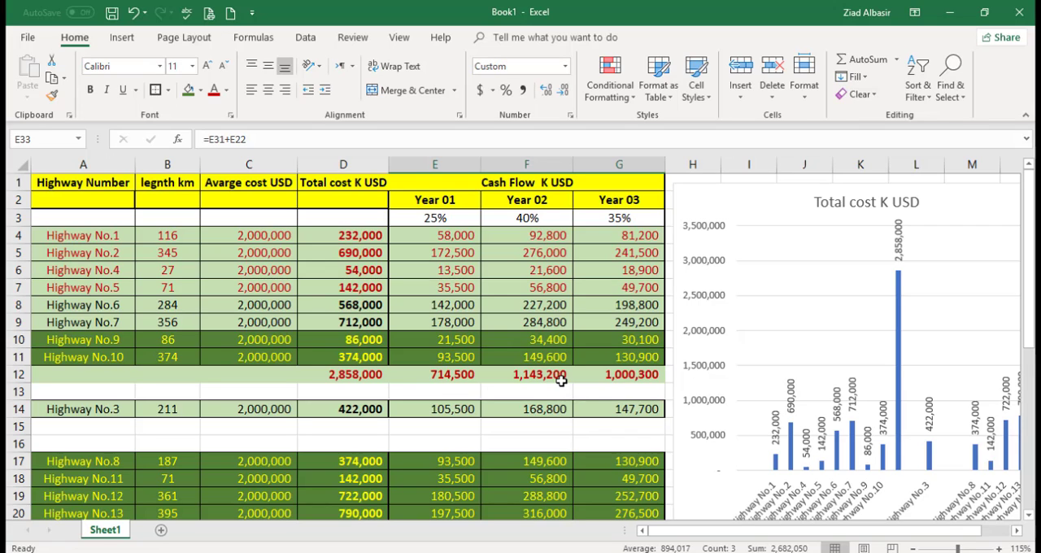
Step: Inspect the total cost formulas of Highway No.5 in D7 and Highway No.9 in D10
{"action": "left_click", "coordinate": [470, 326]}
{"action": "left_click", "coordinate": [380, 293]}
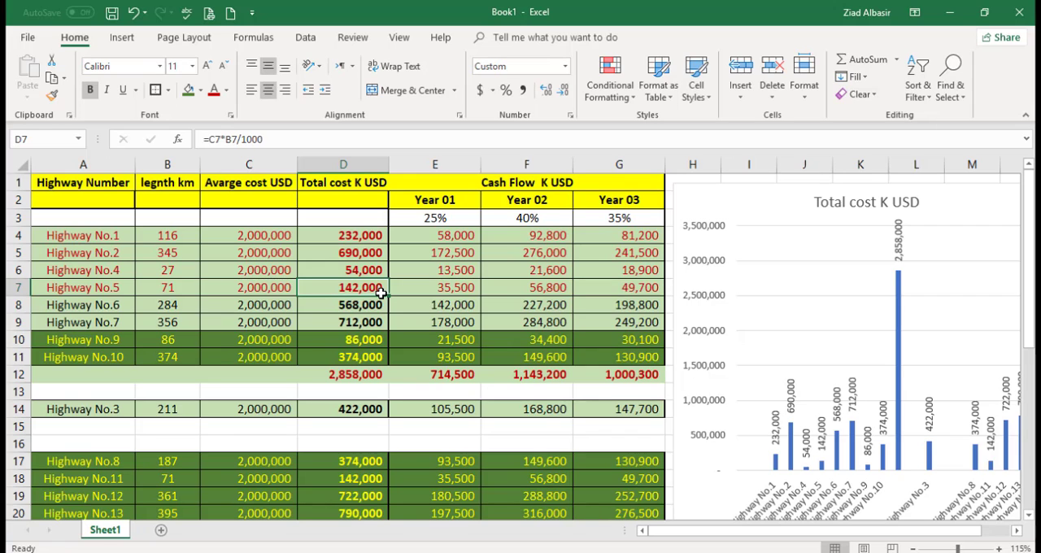
{"action": "left_click", "coordinate": [368, 340]}
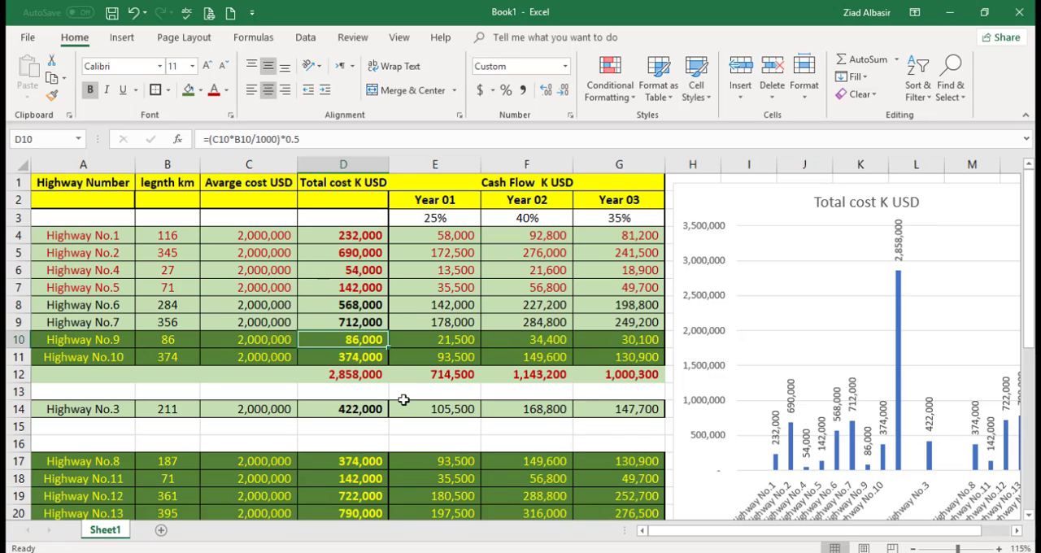